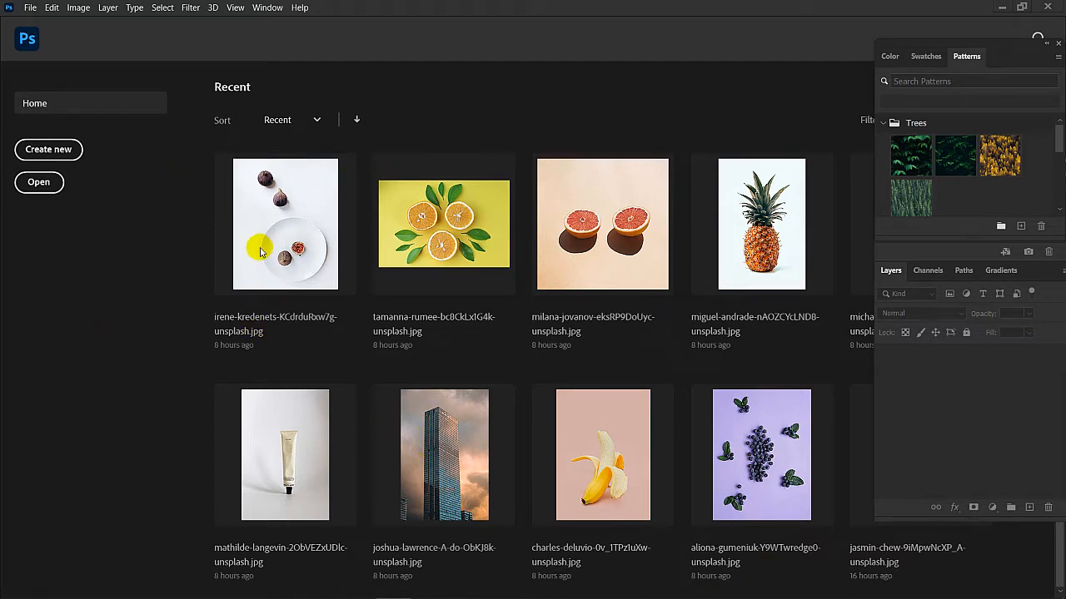
# - Leave the home screen and look over the created playlists on The Tech Hero YouTube channel in the Chrome browser
pyautogui.click(33, 41)
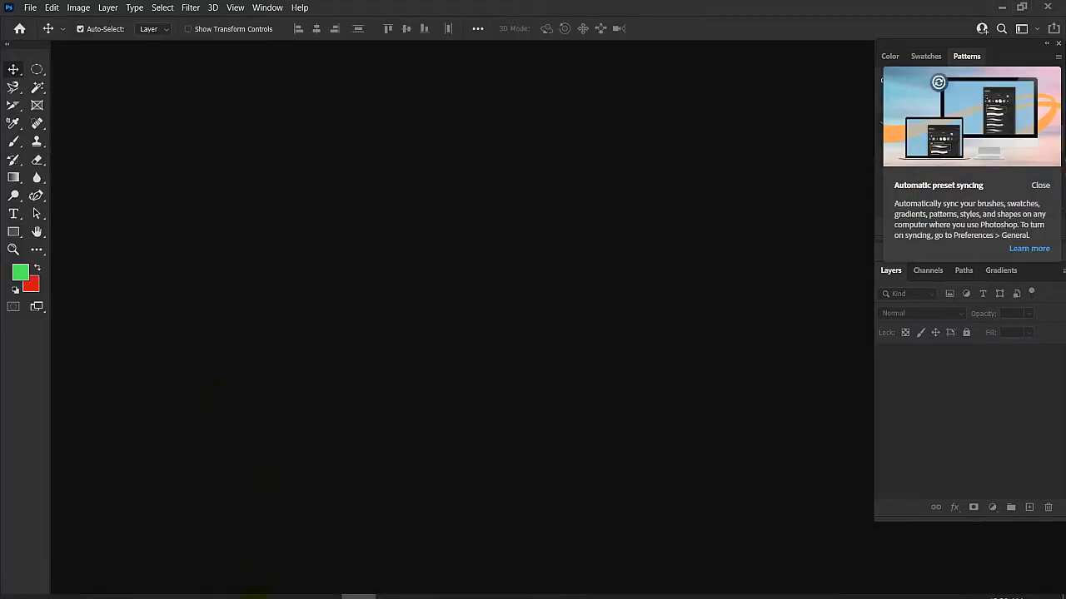
pyautogui.click(255, 587)
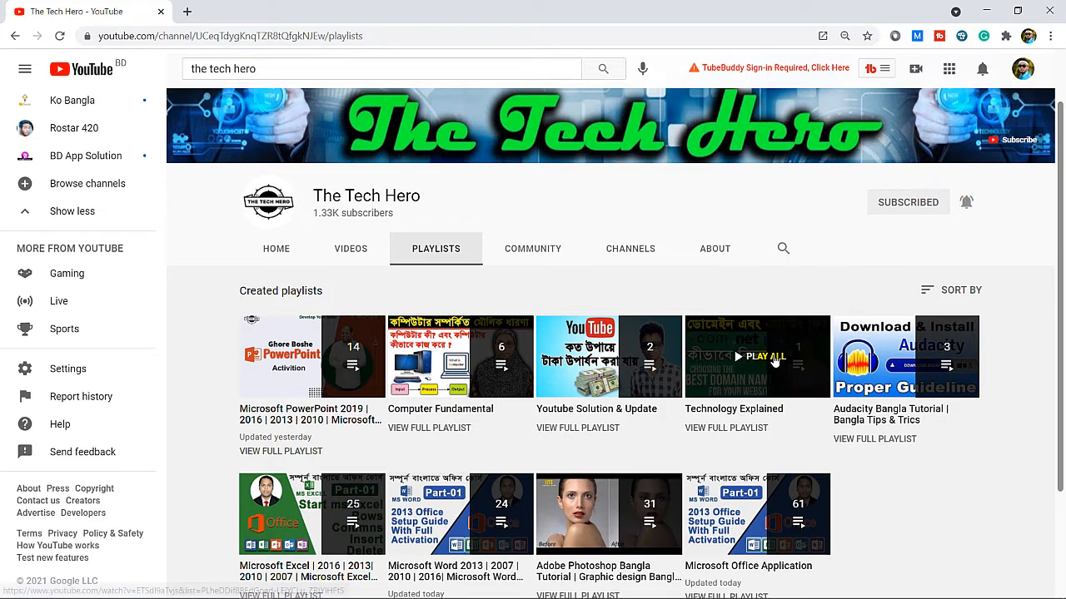
pyautogui.scroll(-1, 368, 428)
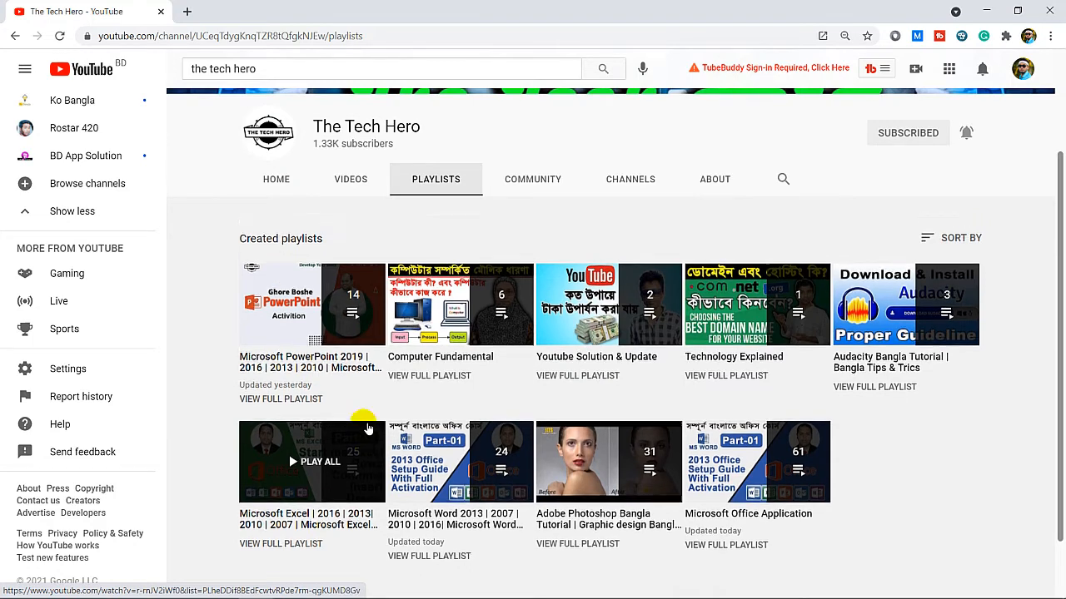
pyautogui.scroll(1, 362, 425)
pyautogui.scroll(-1, 475, 476)
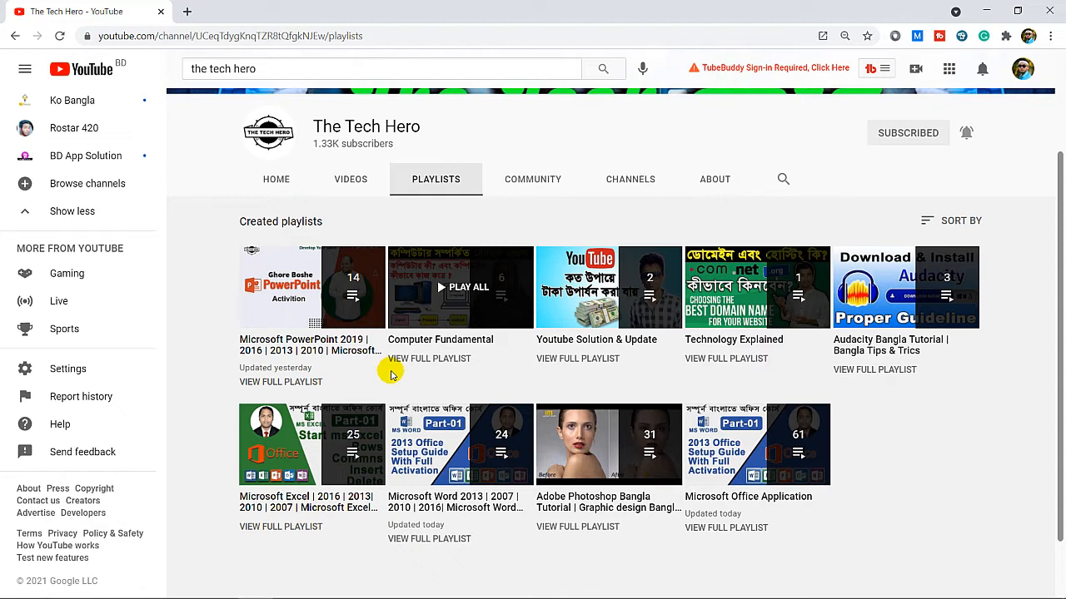
pyautogui.click(989, 11)
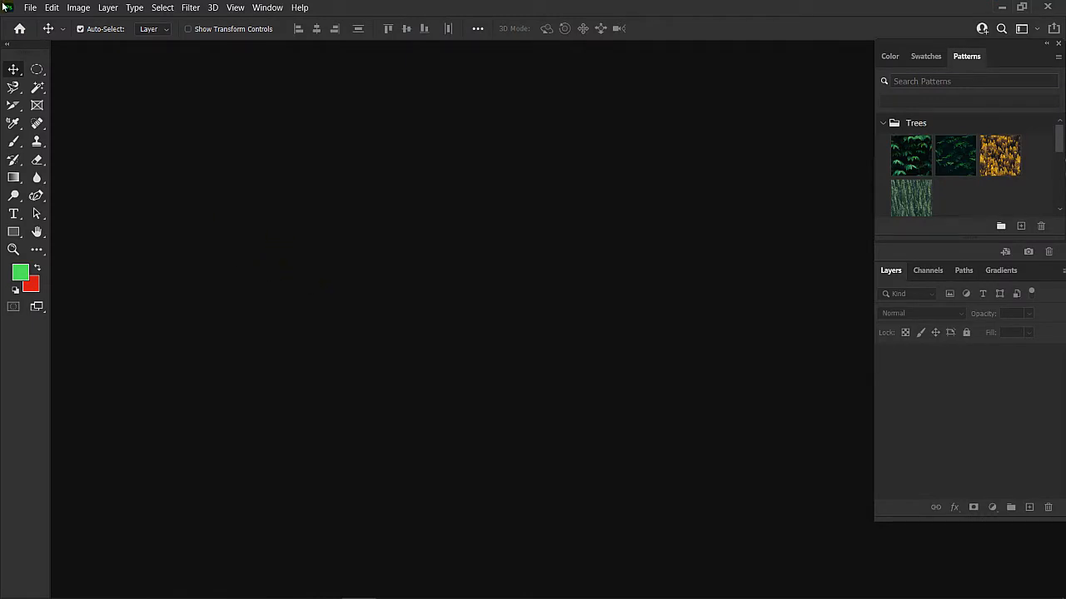
pyautogui.click(30, 7)
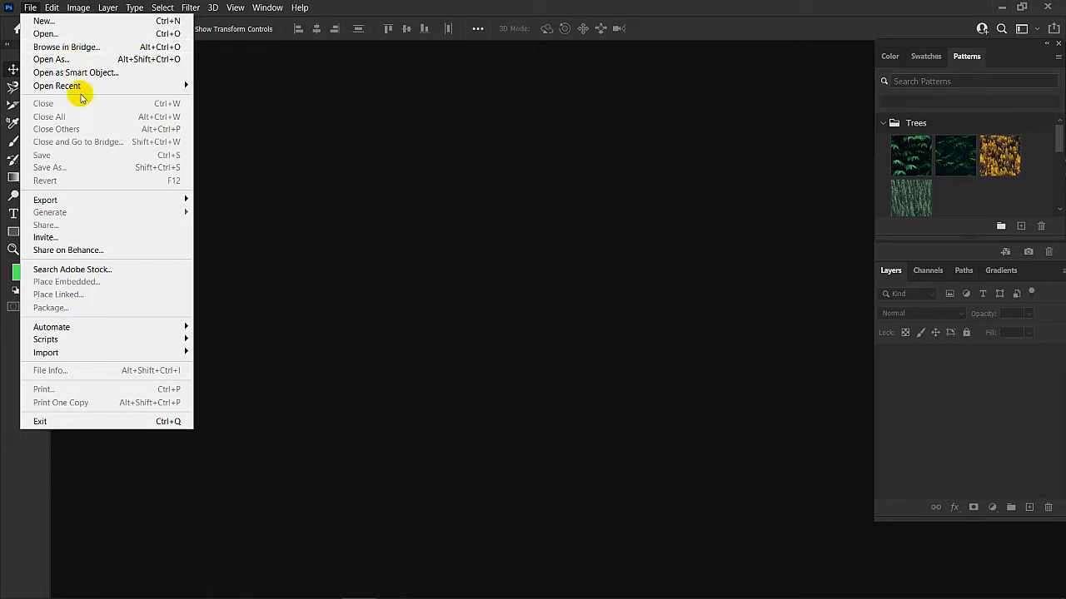
pyautogui.moveTo(93, 86)
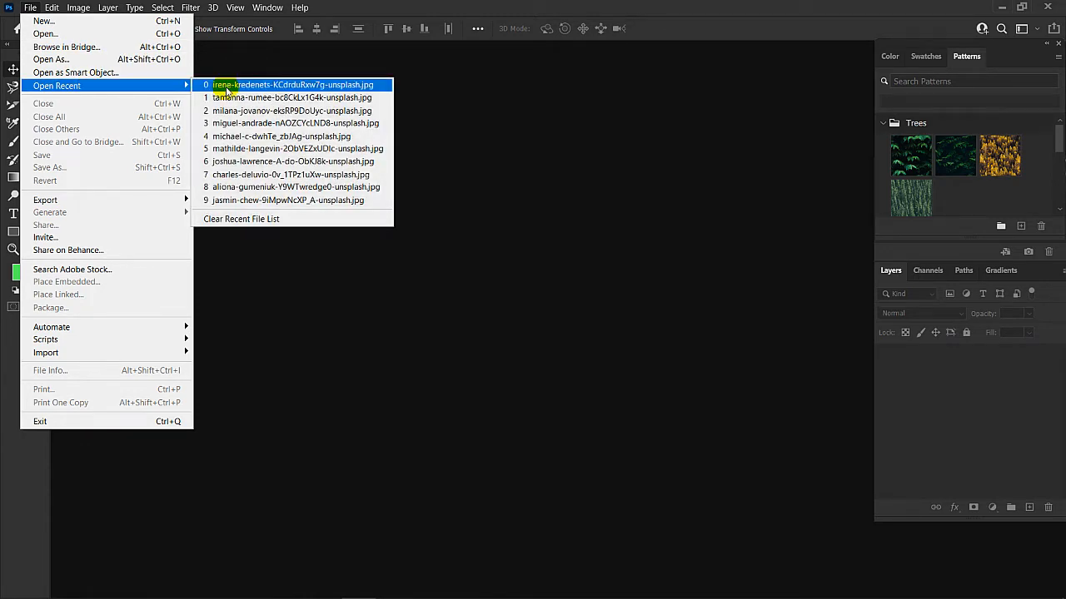
pyautogui.click(413, 269)
pyautogui.click(31, 7)
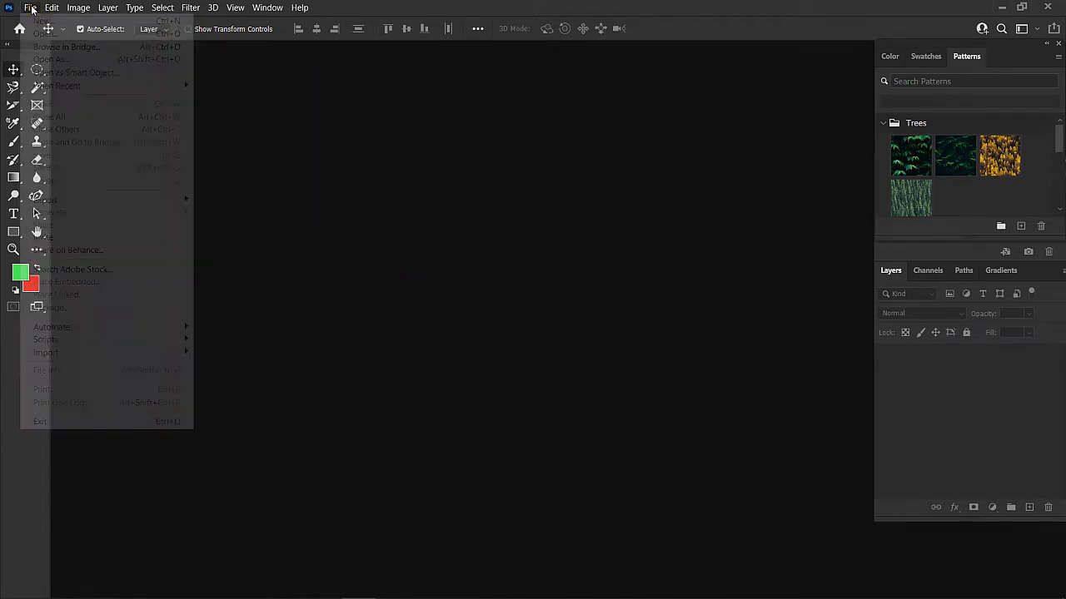
pyautogui.click(50, 20)
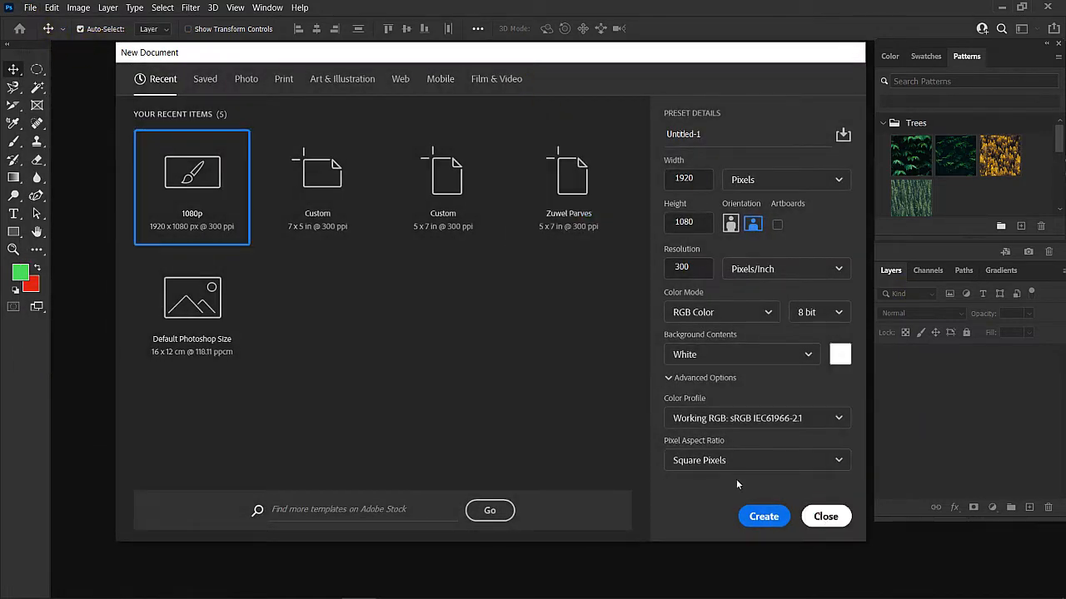
pyautogui.click(821, 516)
# - In Photoshop's Open dialog, select the first watermelon photo and the two orange photos with blue backgrounds from the Photoshop Work Image folder
pyautogui.click(30, 7)
pyautogui.click(43, 20)
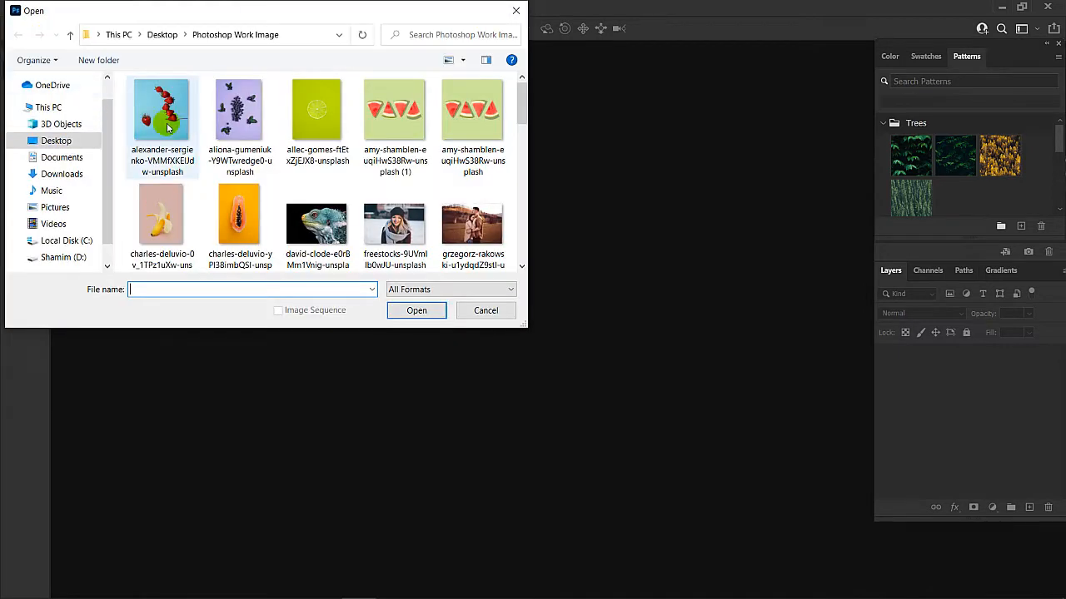
pyautogui.click(406, 132)
pyautogui.scroll(-5, 416, 214)
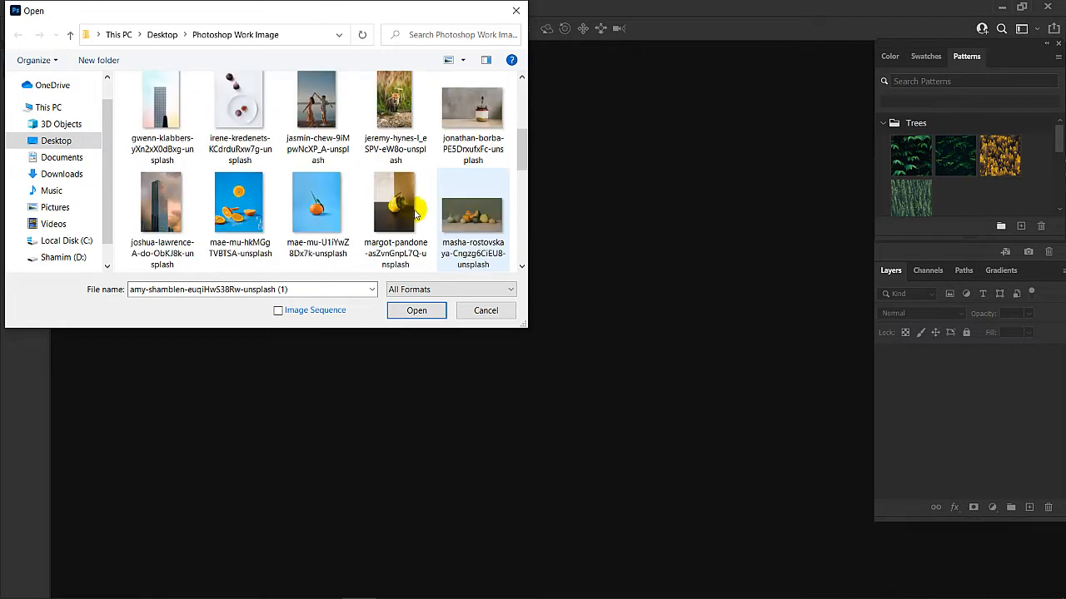
pyautogui.keyDown('ctrl'); pyautogui.click(249, 200); pyautogui.keyUp('ctrl')
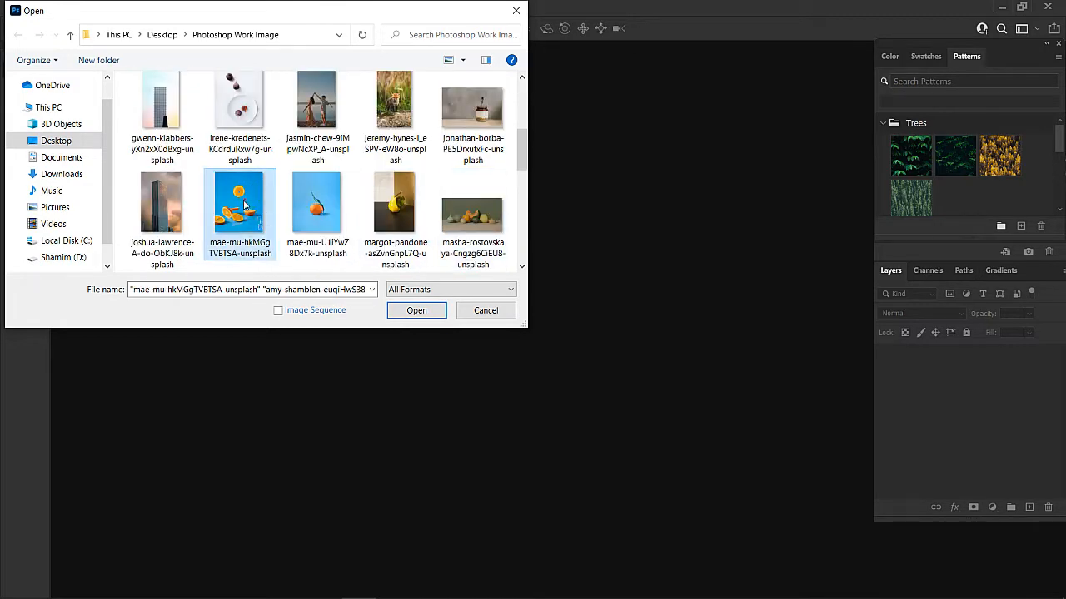
pyautogui.keyDown('ctrl'); pyautogui.click(342, 202); pyautogui.keyUp('ctrl')
# - Add the teal-sky building photo and the cloudy-sky skyscraper photo to the selection and open all selected images
pyautogui.scroll(-1, 353, 218)
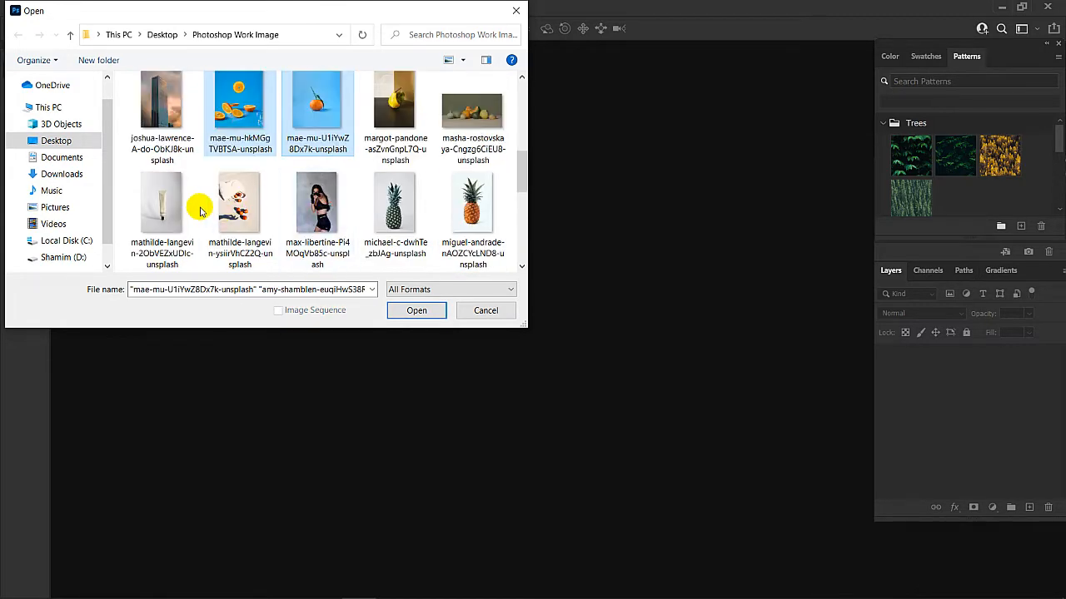
pyautogui.scroll(-3, 266, 205)
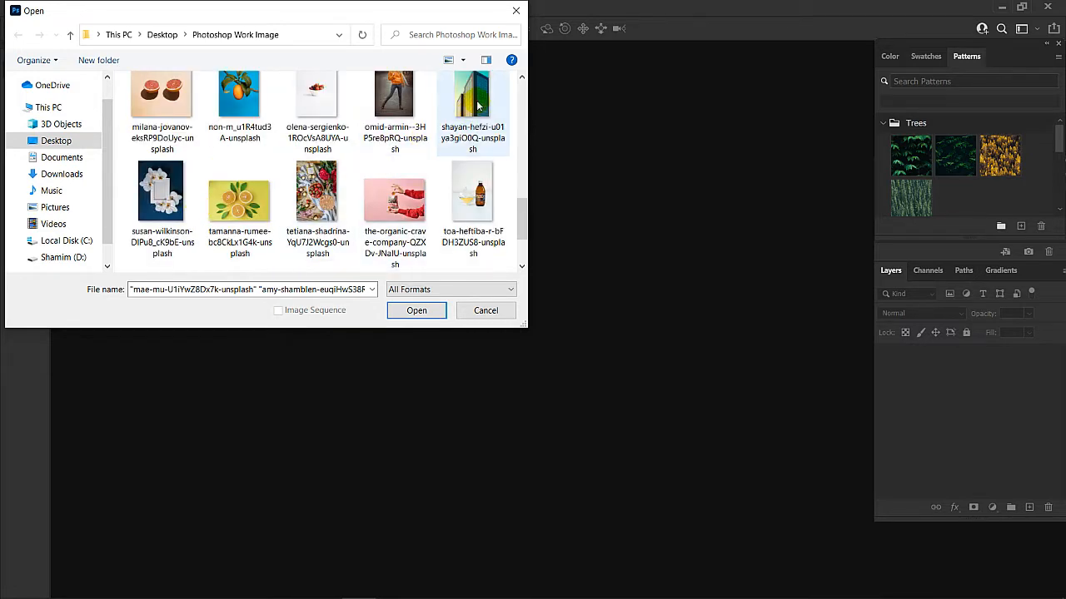
pyautogui.keyDown('ctrl'); pyautogui.click(478, 106); pyautogui.keyUp('ctrl')
pyautogui.scroll(1, 158, 236)
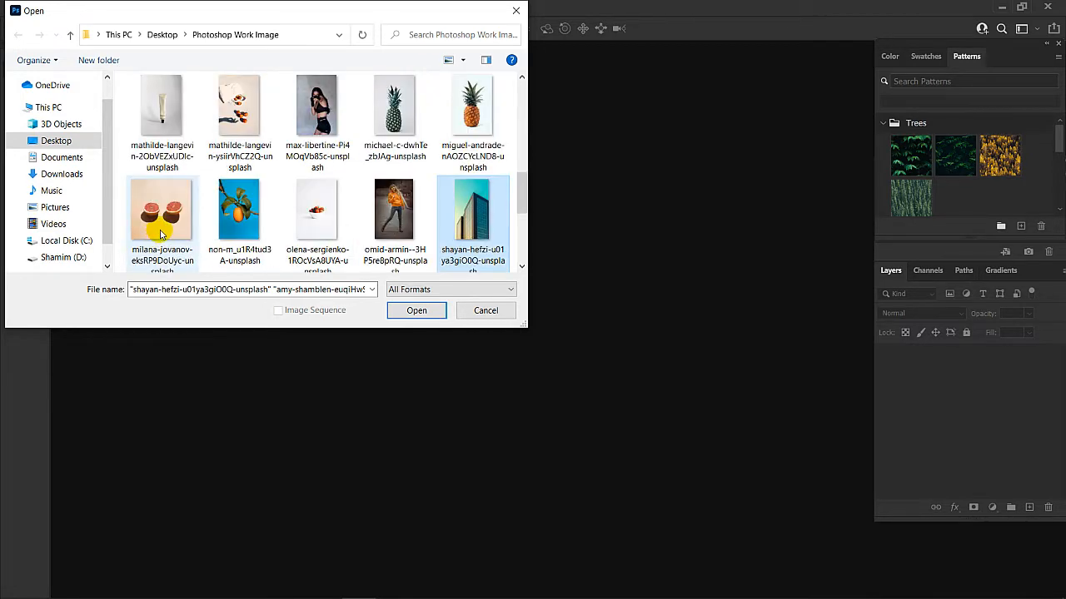
pyautogui.scroll(1, 192, 218)
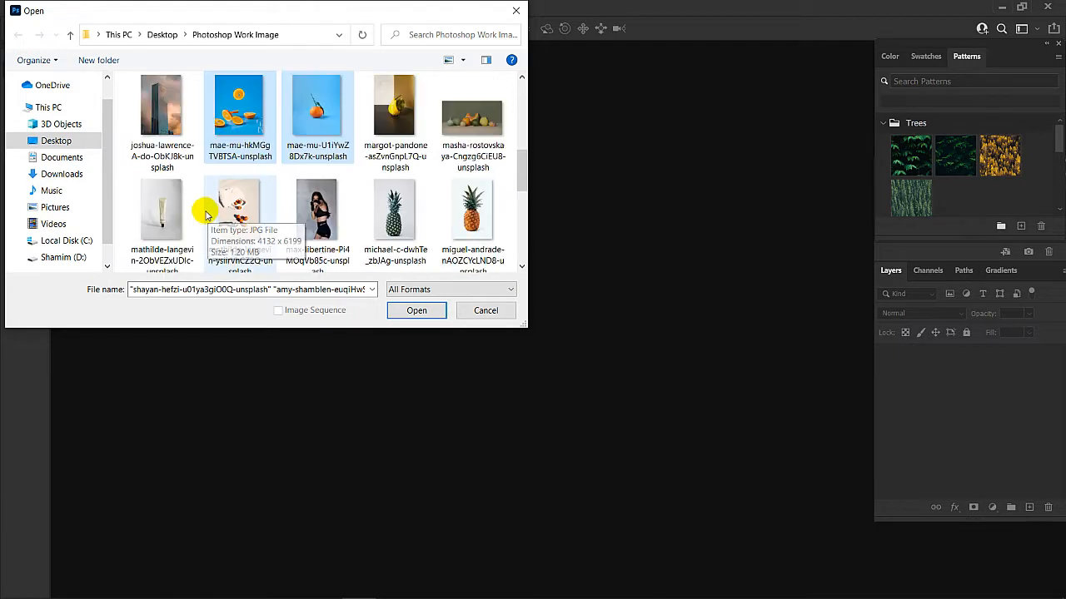
pyautogui.keyDown('ctrl'); pyautogui.click(167, 117); pyautogui.keyUp('ctrl')
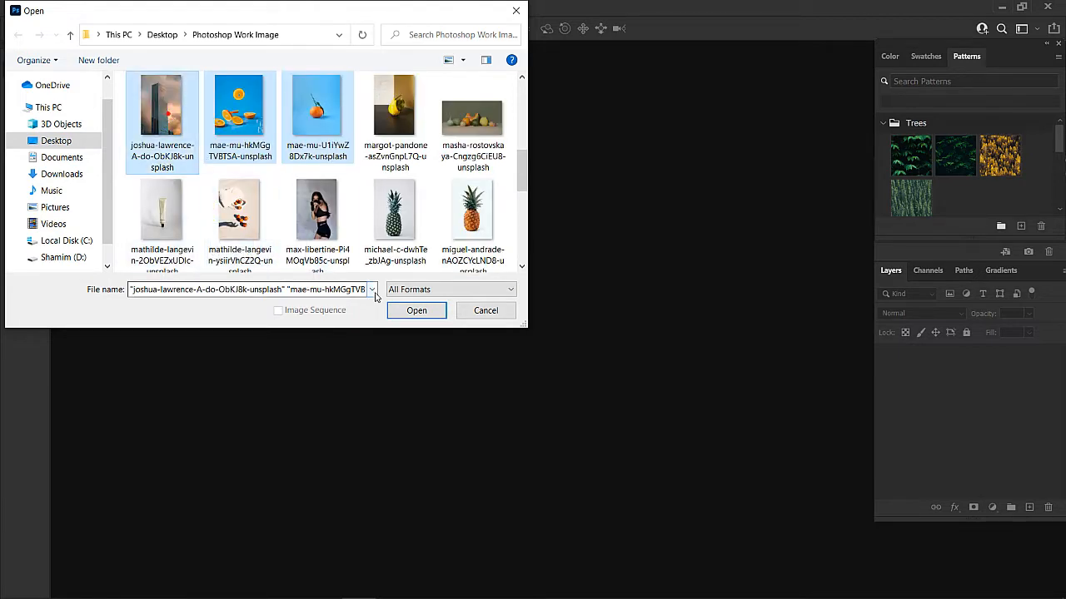
pyautogui.click(417, 311)
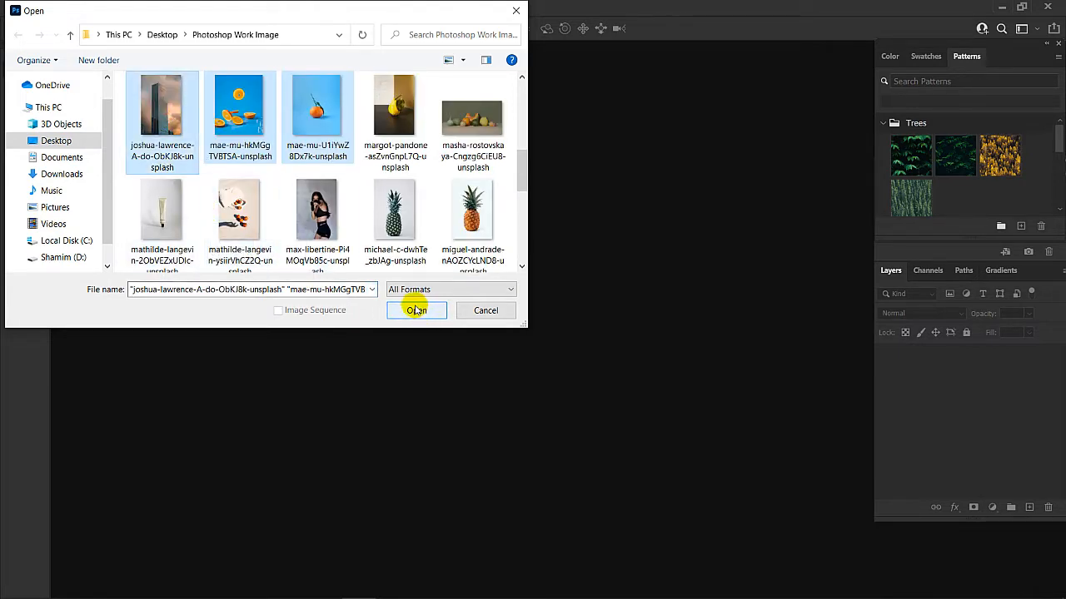
pyautogui.click(412, 312)
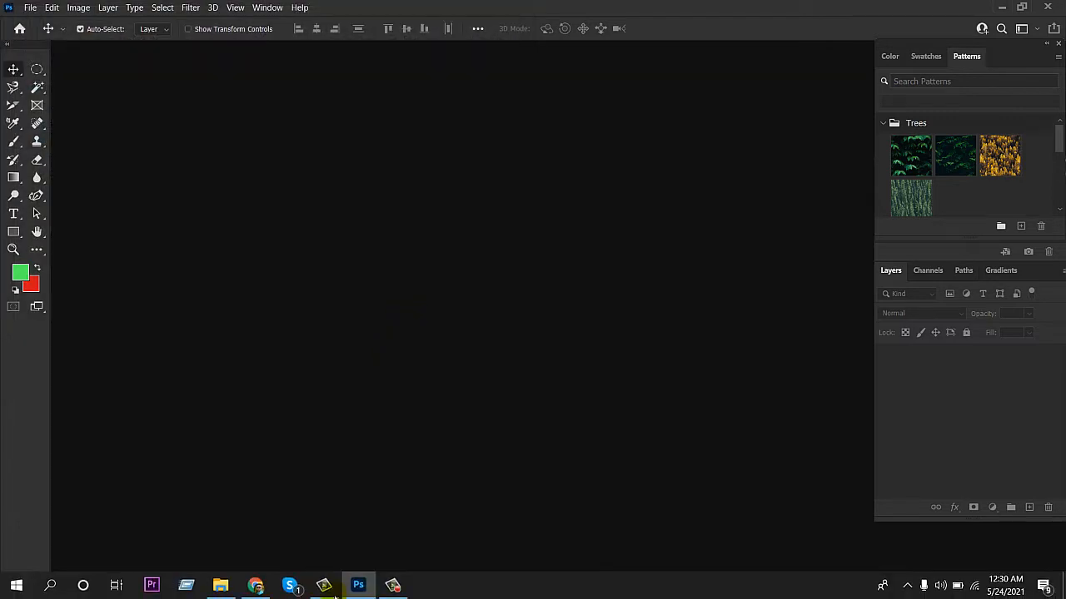
# - Switch to Chrome, search for "unsplash" in a new browser tab and open the unsplash.com website
pyautogui.click(257, 585)
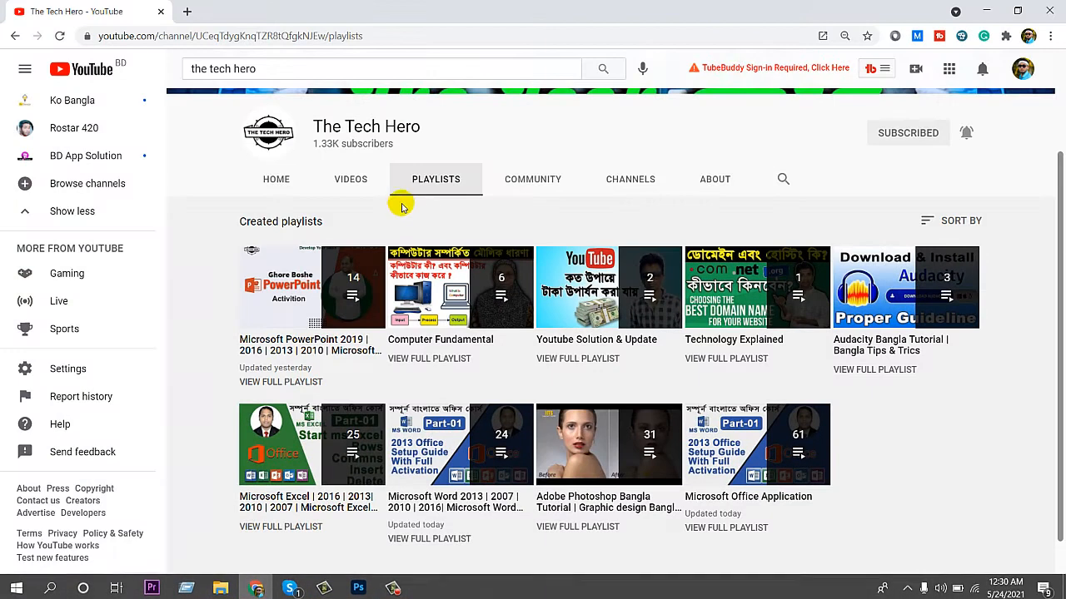
pyautogui.click(188, 11)
pyautogui.click(253, 40)
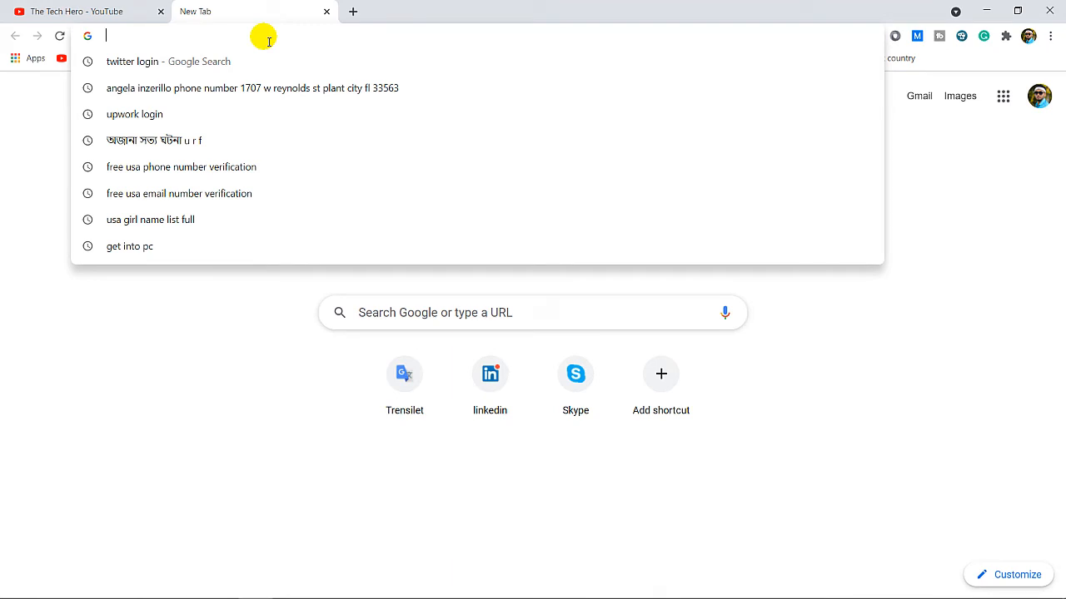
pyautogui.write('unsplash')
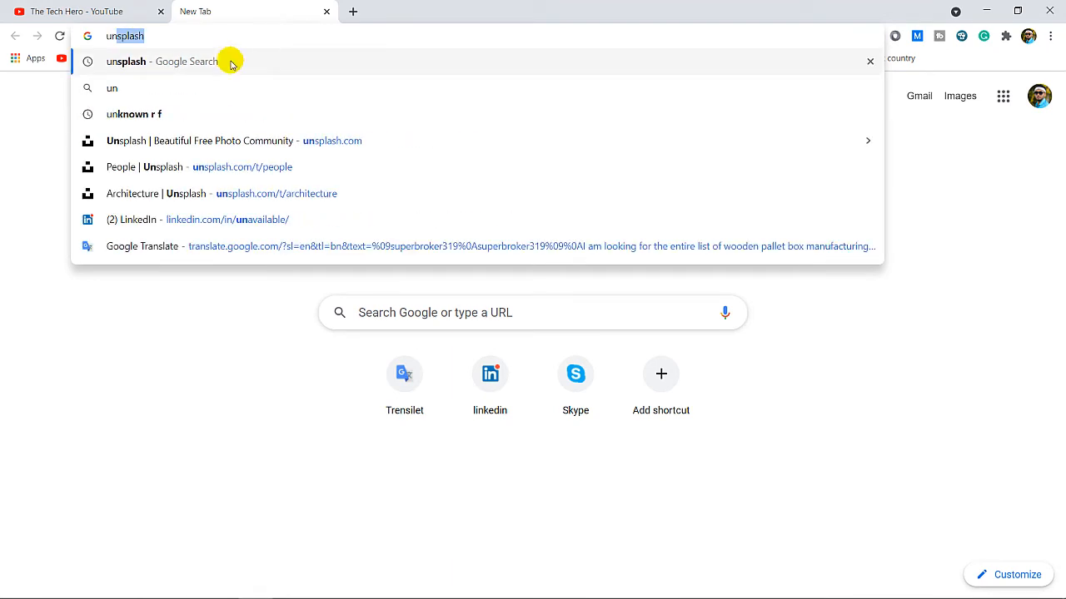
pyautogui.click(171, 63)
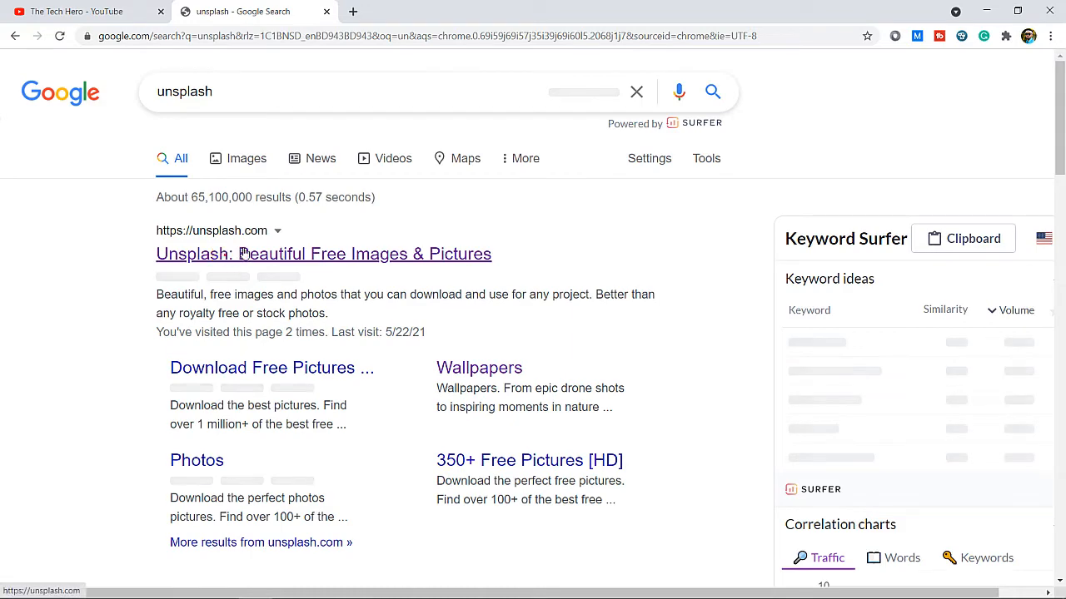
pyautogui.click(242, 254)
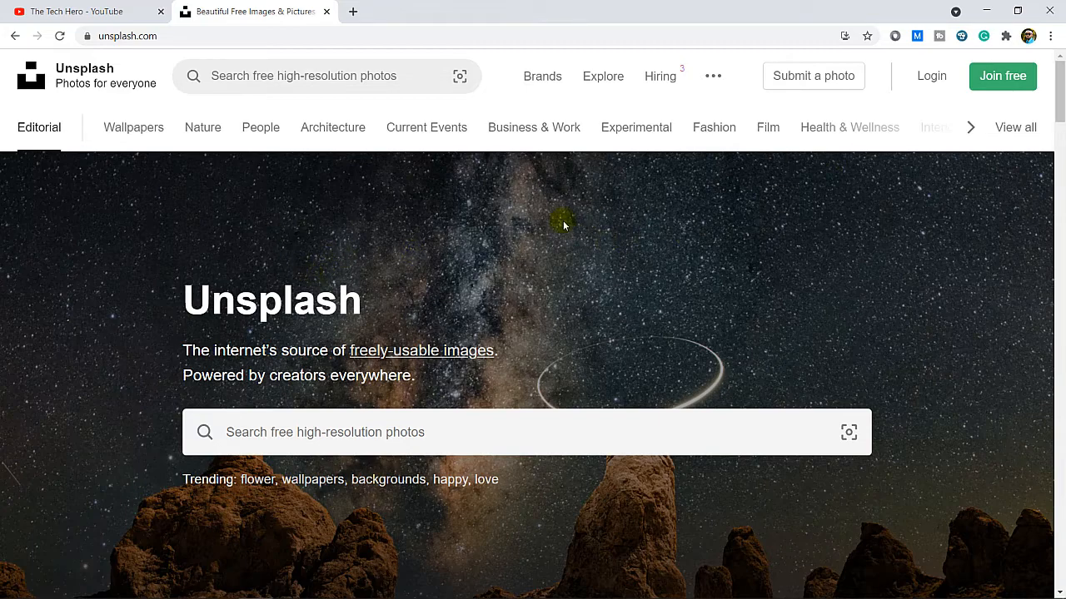
# - Look through the free photos in the Editorial feed on the Unsplash home page
pyautogui.scroll(-9, 562, 225)
pyautogui.scroll(-4, 544, 285)
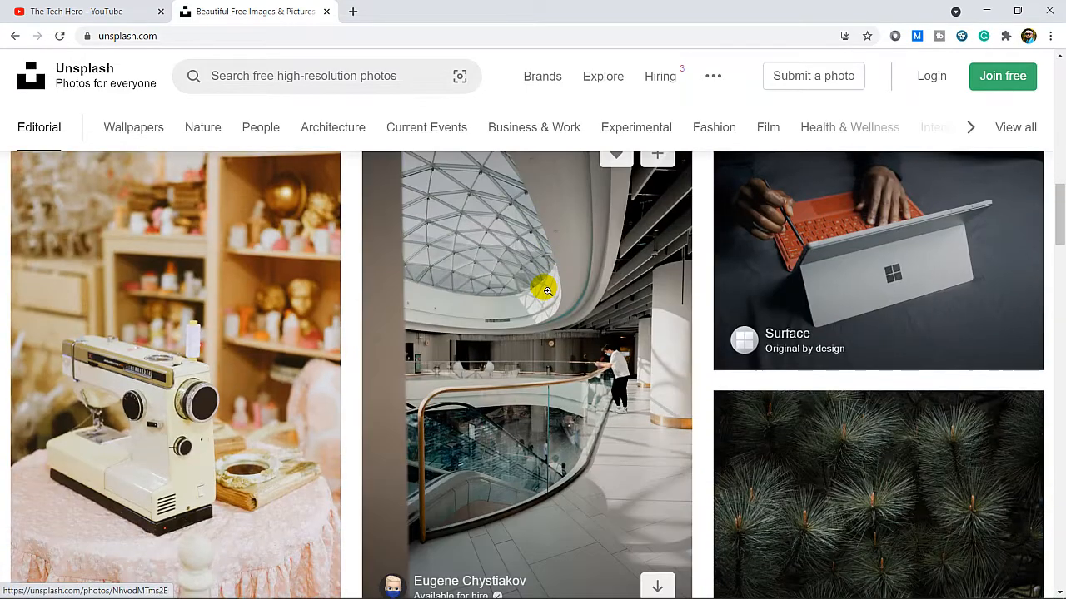
pyautogui.scroll(-5, 547, 291)
pyautogui.scroll(-6, 547, 291)
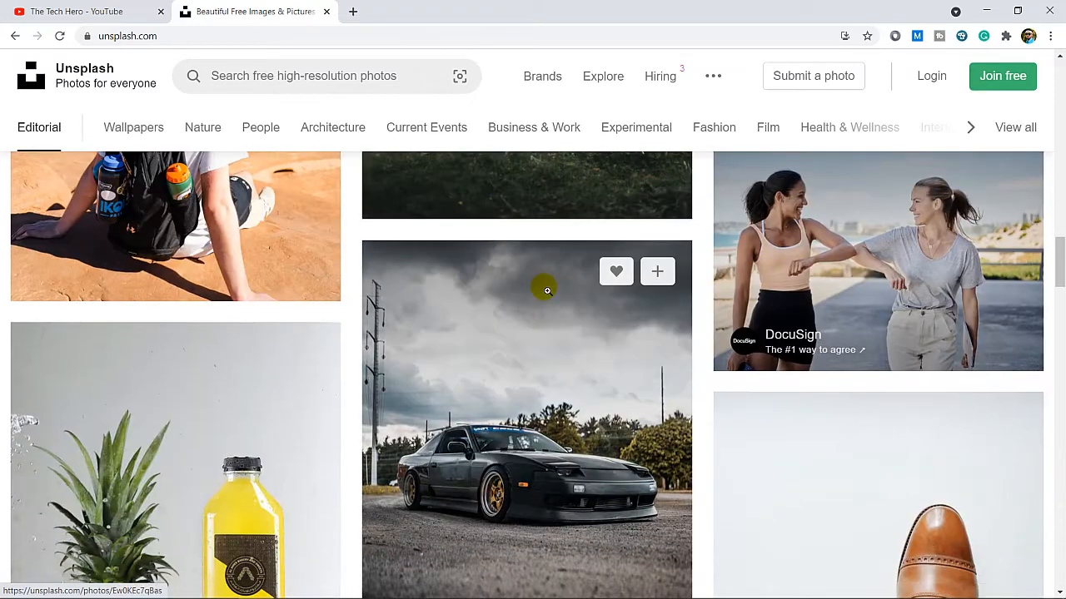
pyautogui.scroll(-3, 547, 290)
pyautogui.scroll(-4, 537, 275)
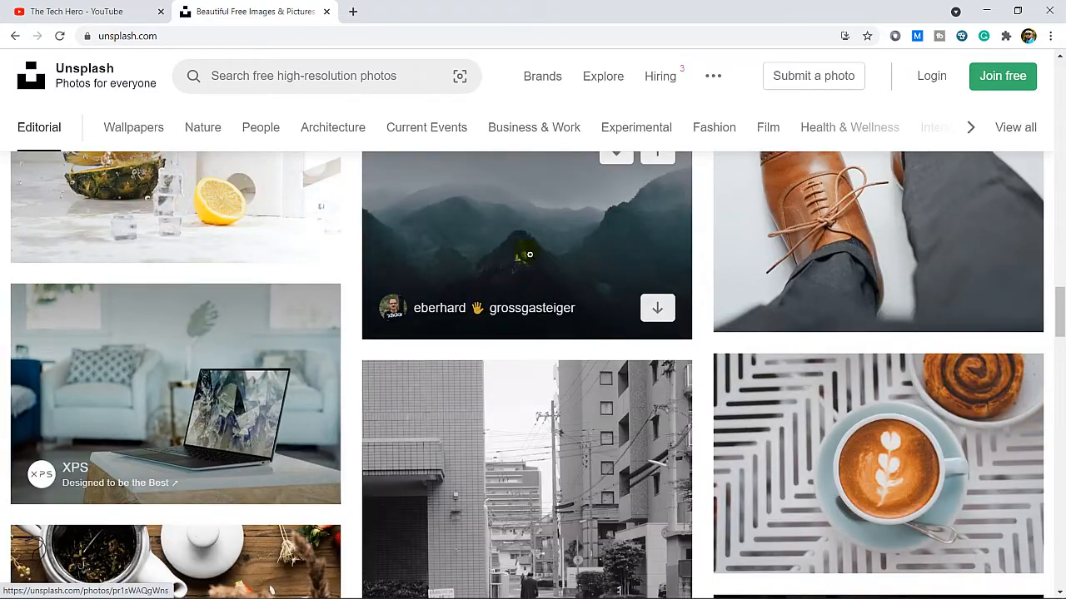
pyautogui.scroll(6, 533, 245)
# - View the Business & Work, Nature and People topics on Unsplash and examine the People photos
pyautogui.click(510, 130)
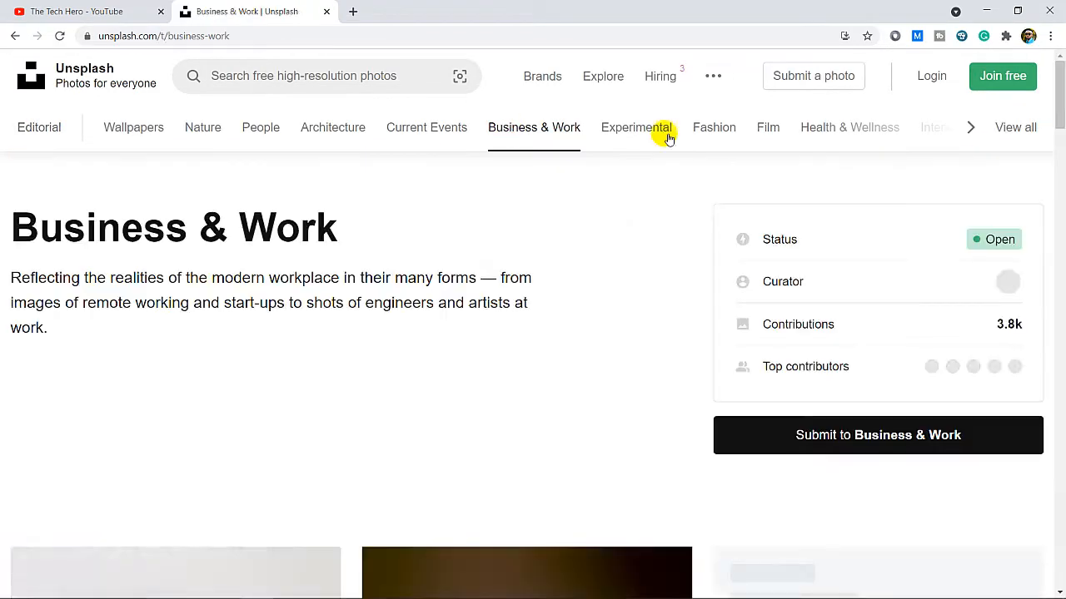
pyautogui.click(202, 131)
pyautogui.click(261, 133)
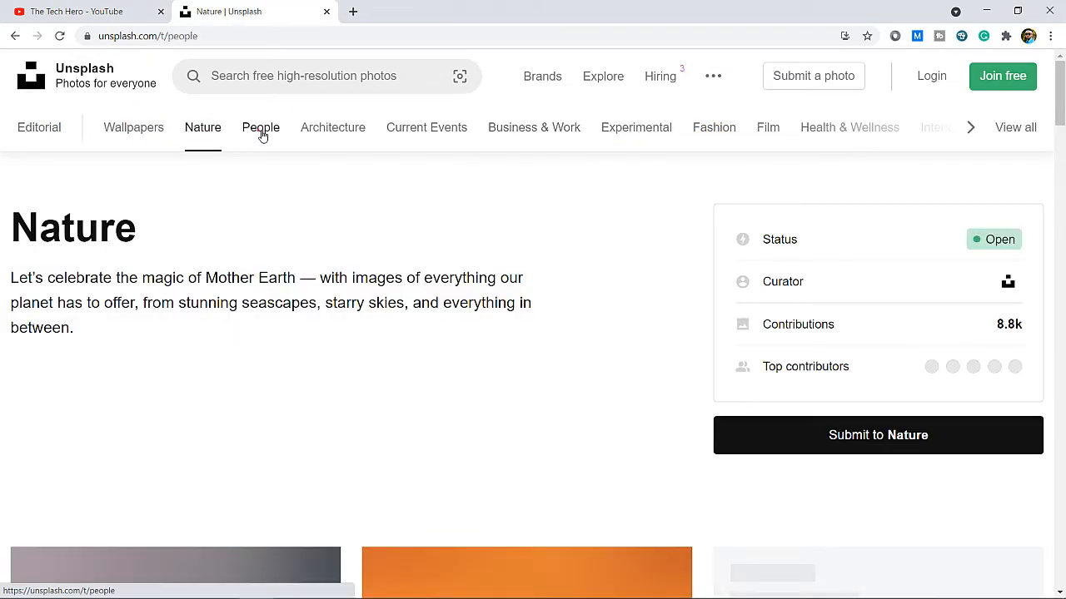
pyautogui.scroll(-7, 314, 398)
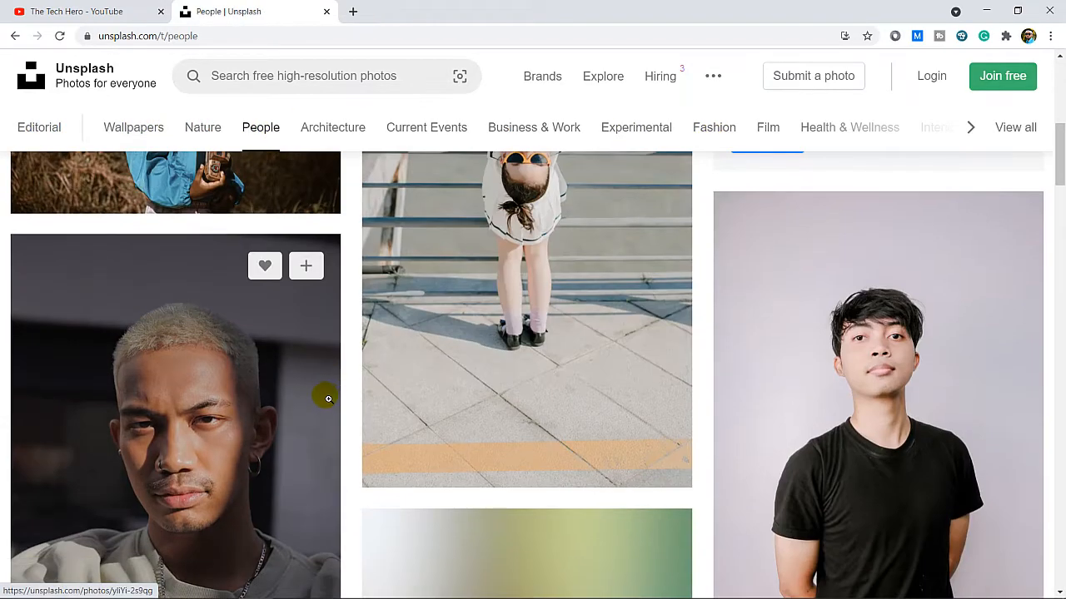
pyautogui.scroll(-2, 328, 399)
pyautogui.scroll(5, 757, 164)
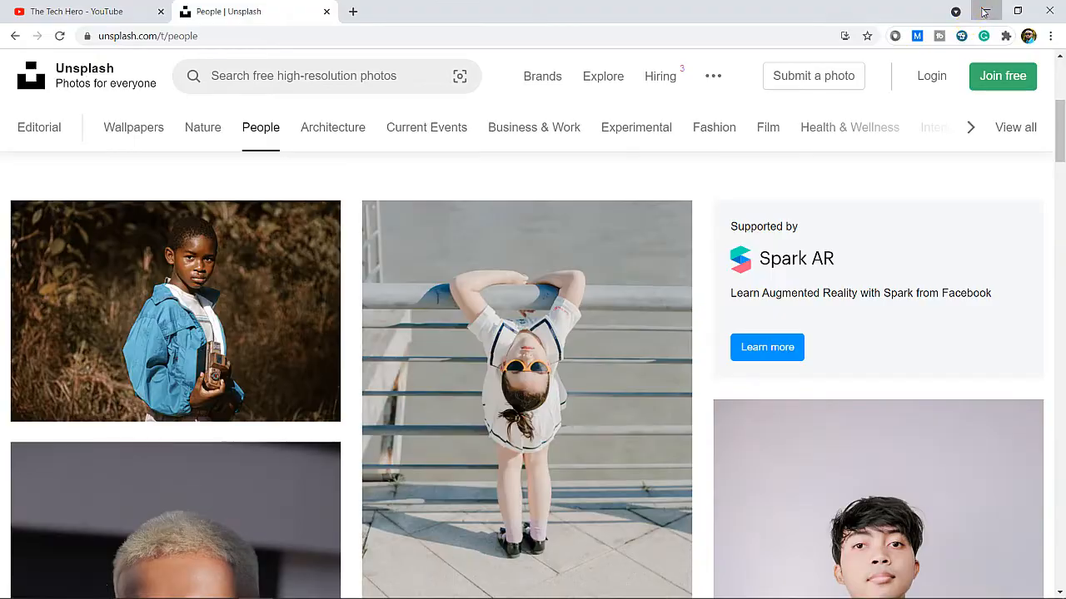
# - Switch back to Photoshop, check the open watermelon and skyscraper images, and make the watermelon image the active document
pyautogui.click(984, 12)
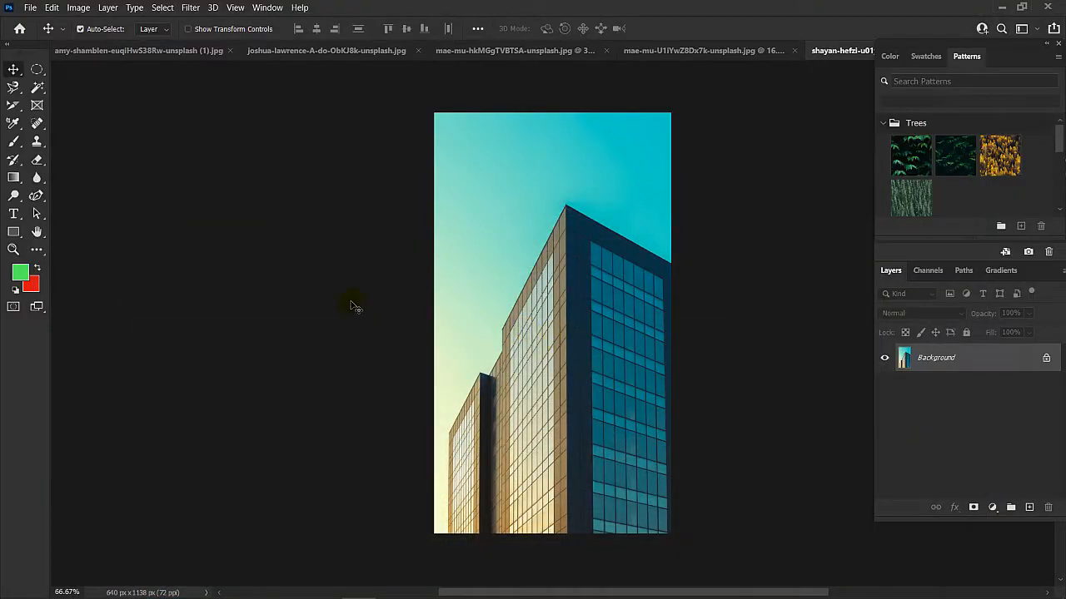
pyautogui.click(147, 50)
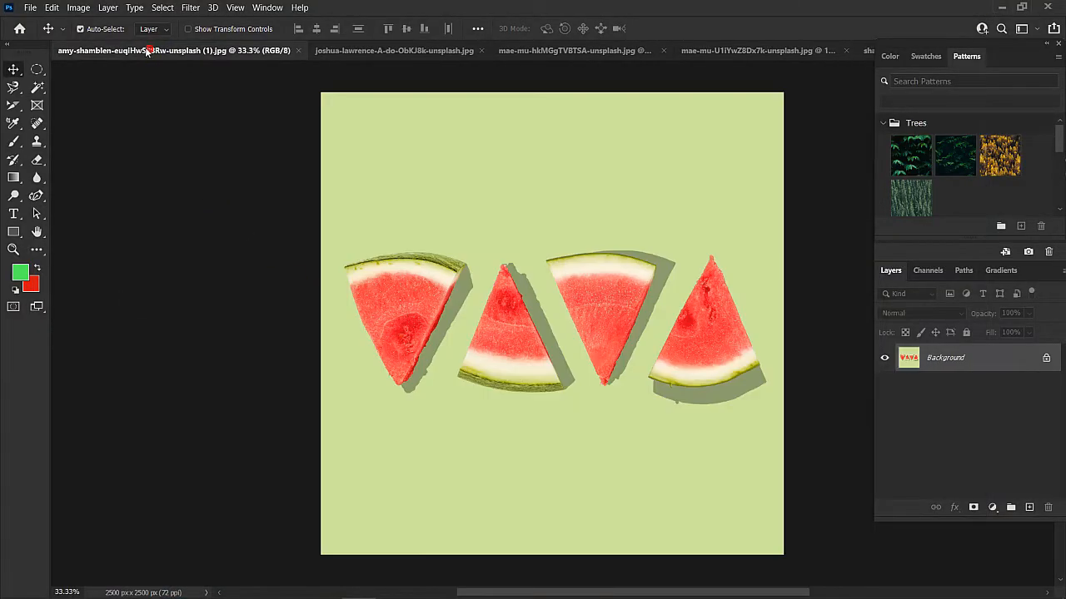
pyautogui.click(358, 50)
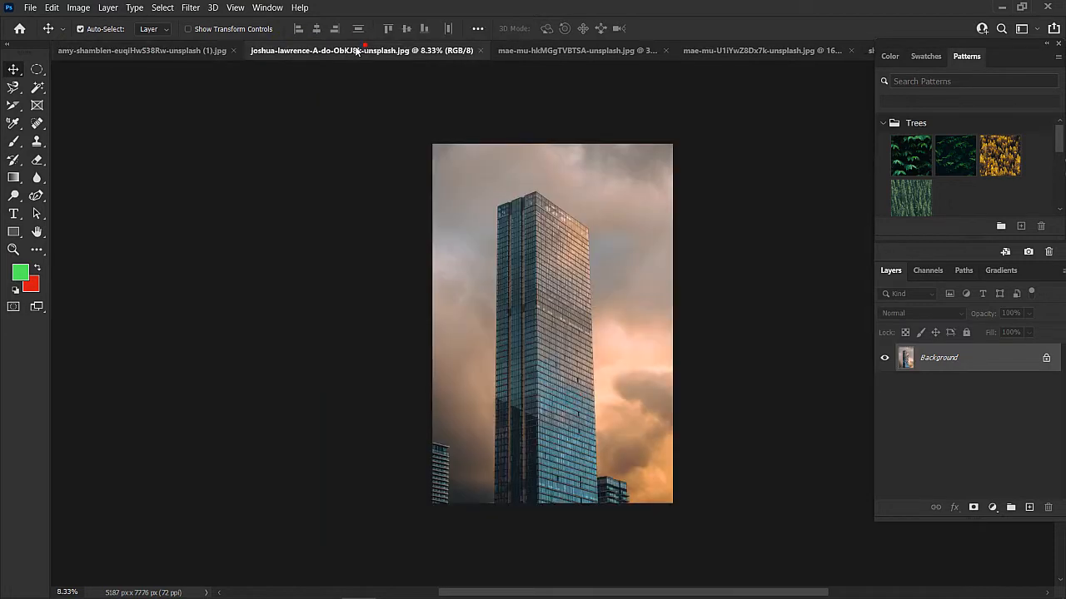
pyautogui.click(160, 50)
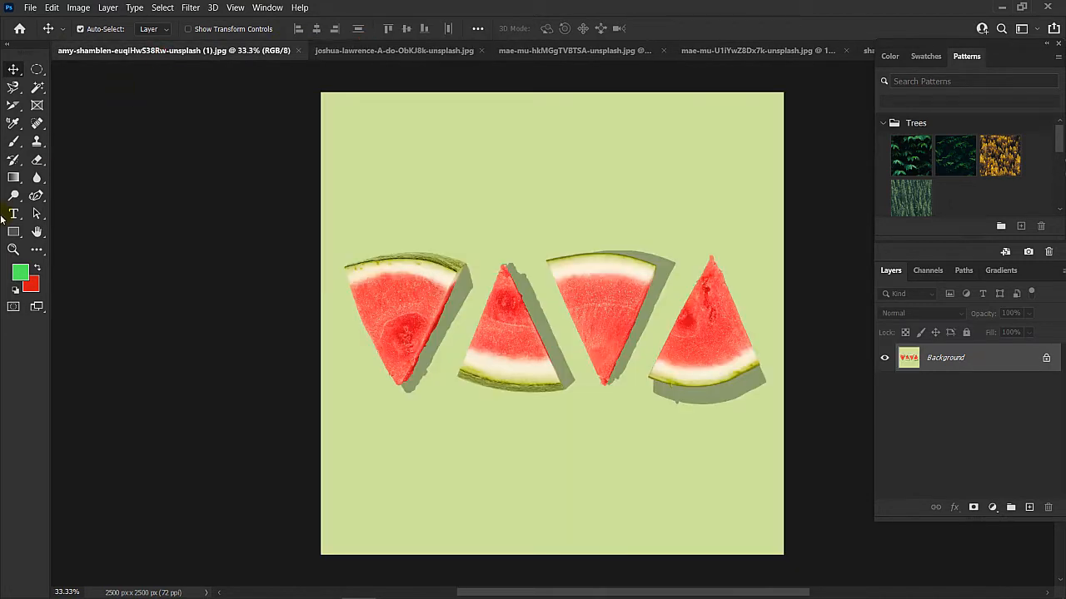
# - Look through the marquee and lasso tool groups and activate the freehand Lasso Tool
pyautogui.click(38, 71)
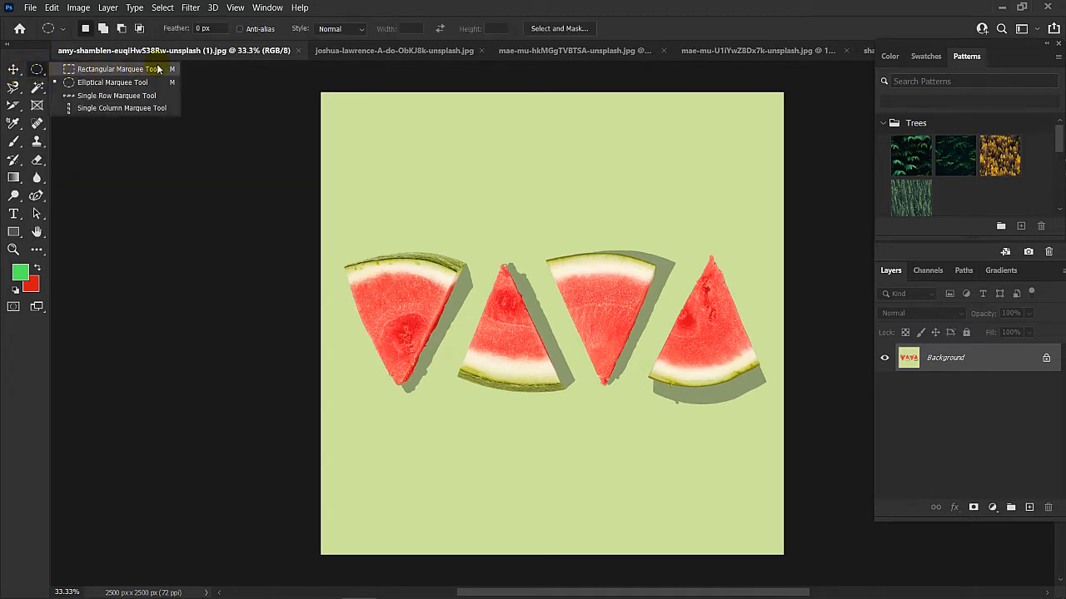
pyautogui.click(13, 70)
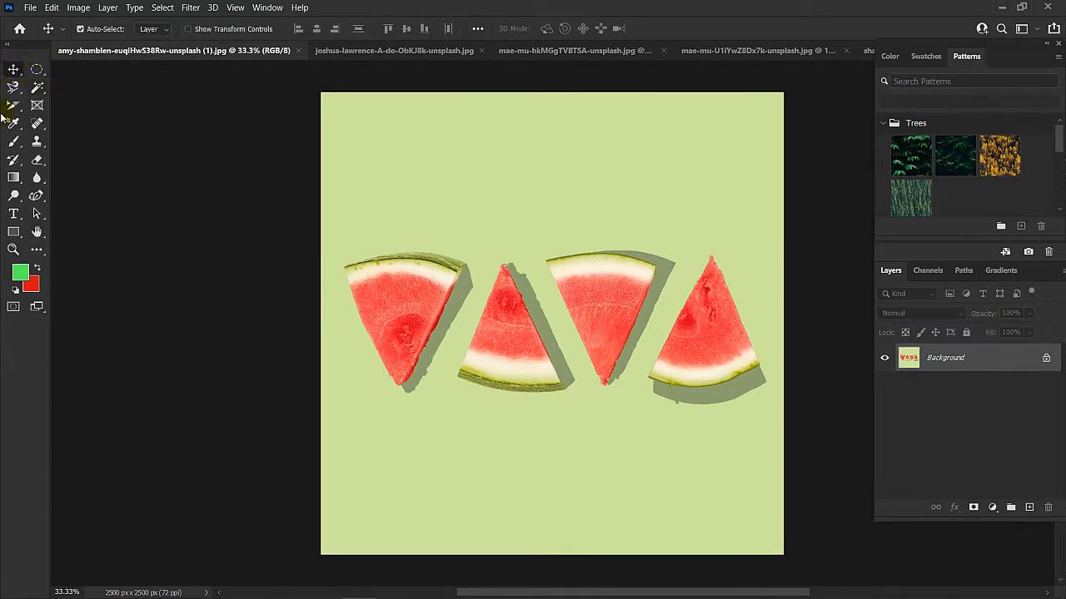
pyautogui.click(13, 89)
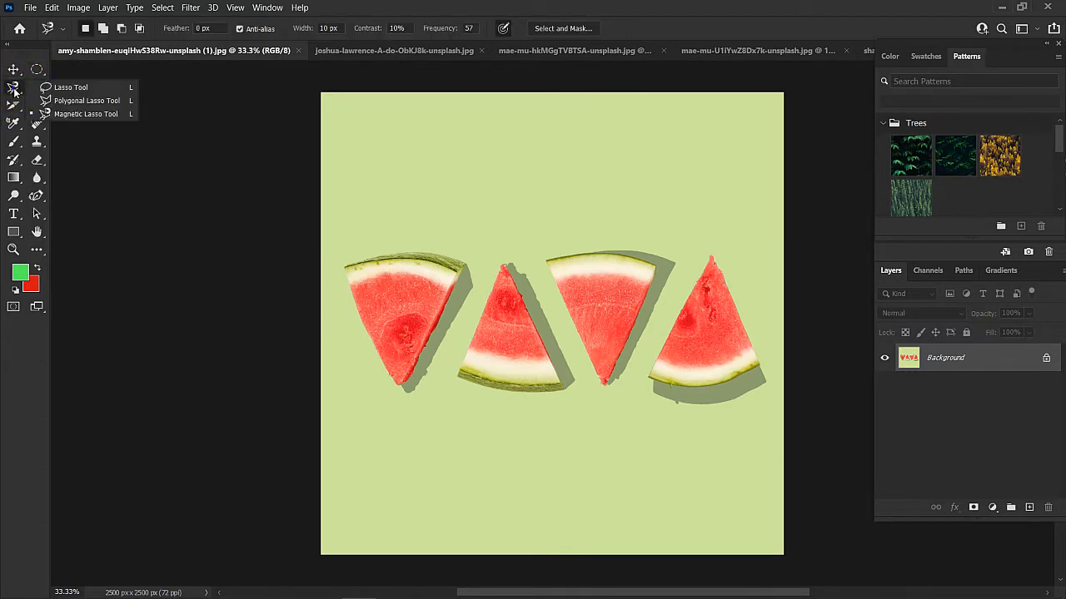
pyautogui.click(71, 89)
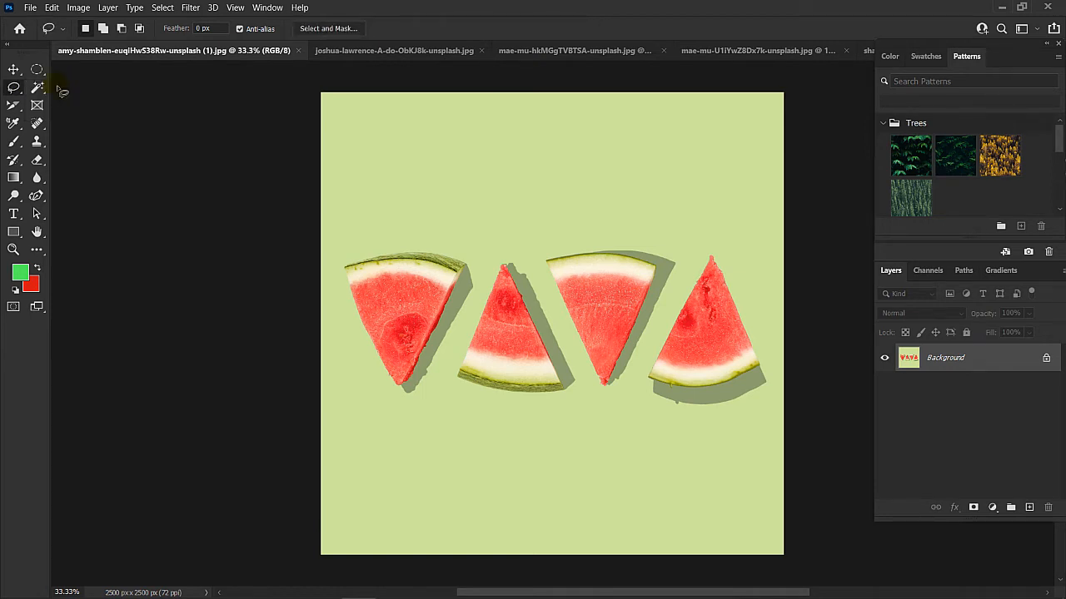
pyautogui.rightClick(14, 88)
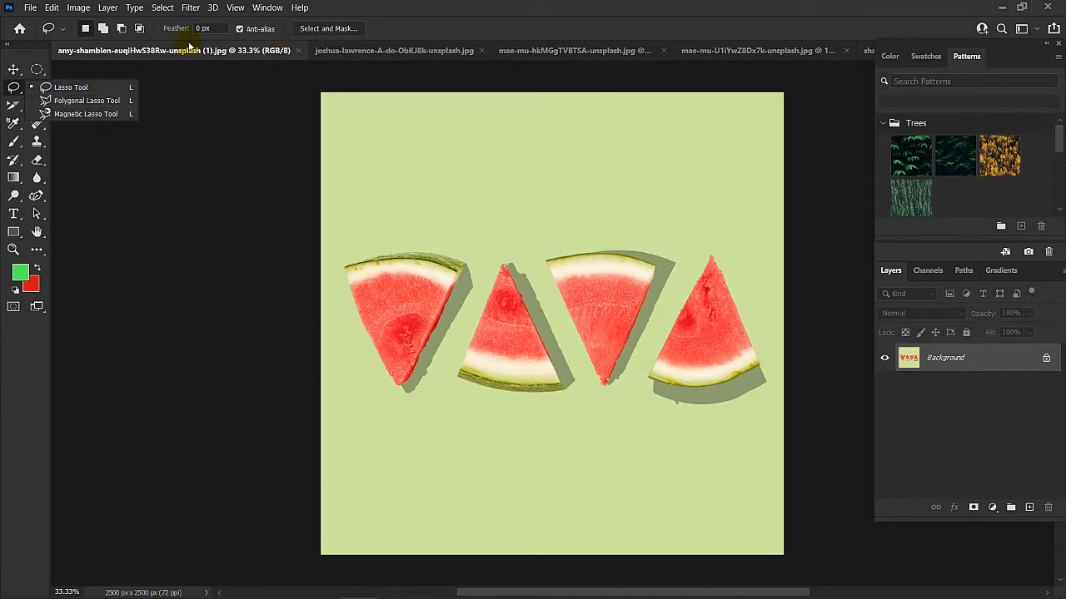
pyautogui.click(68, 89)
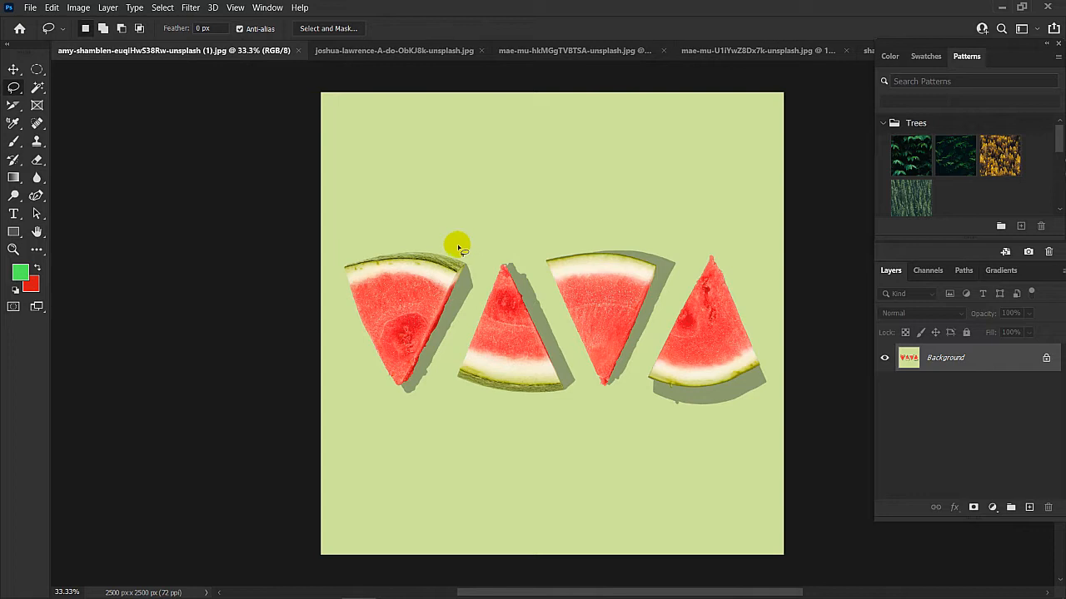
# - Draw a freehand lasso selection on the empty green background above the watermelon slices, and deselect it
pyautogui.scroll(3, 458, 247)
pyautogui.scroll(1, 489, 192)
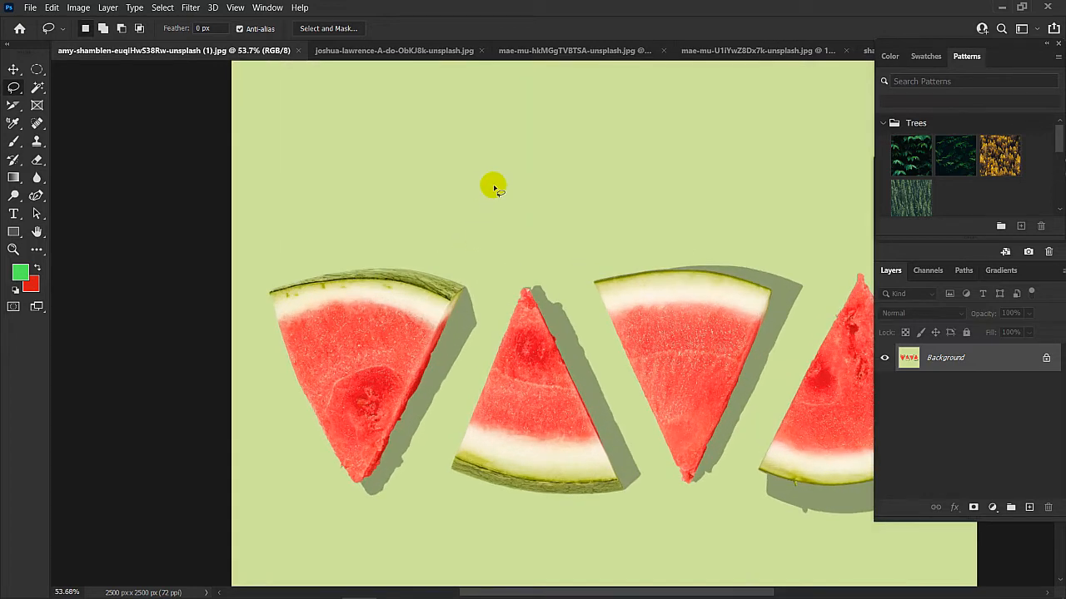
pyautogui.scroll(2, 533, 203)
pyautogui.moveTo(653, 220); pyautogui.dragTo(490, 233)
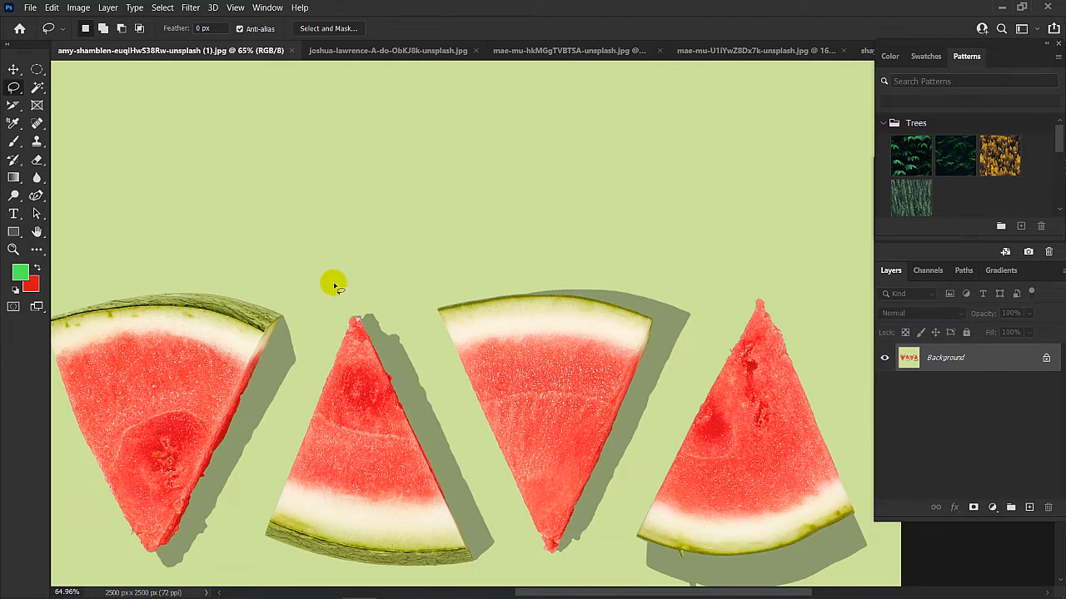
pyautogui.moveTo(320, 250)
pyautogui.mouseDown()
pyautogui.moveTo(405, 274)
pyautogui.moveTo(491, 227)
pyautogui.moveTo(460, 176)
pyautogui.moveTo(400, 185)
pyautogui.mouseUp()
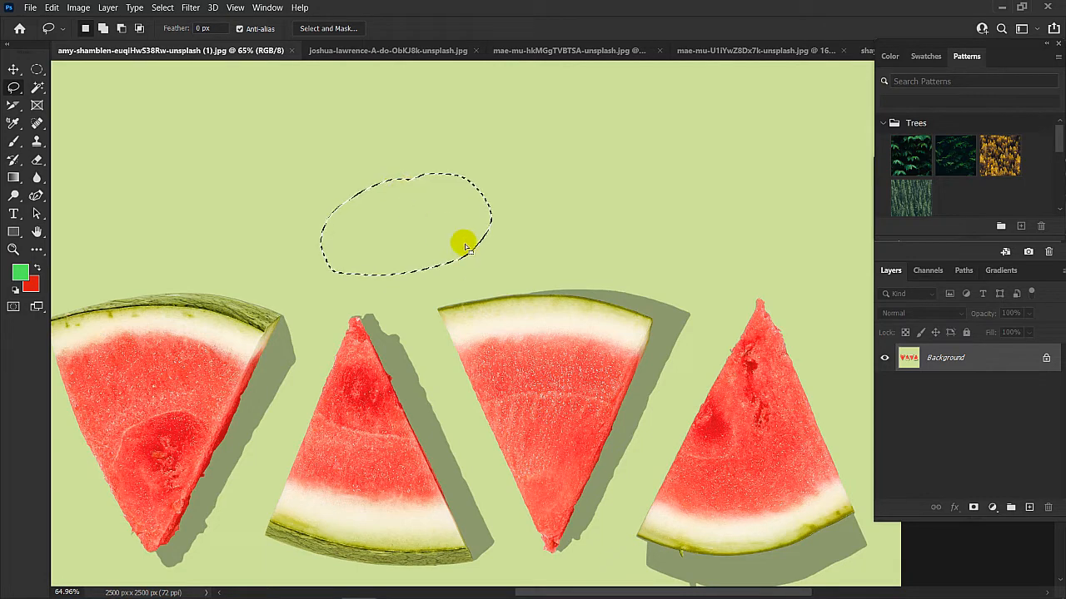
pyautogui.click(502, 237)
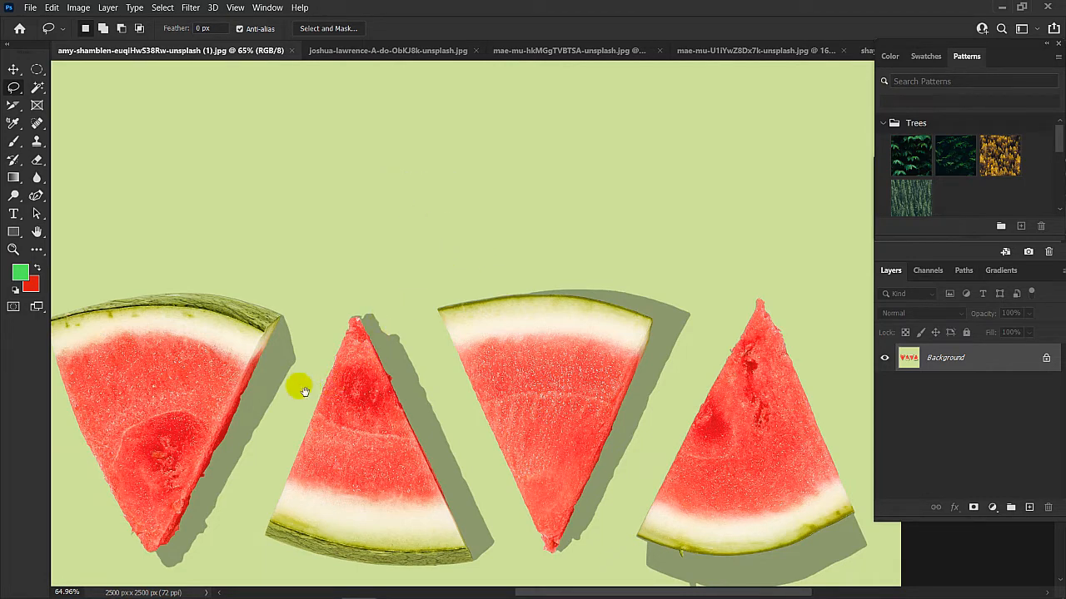
# - Outline the leftmost watermelon slice and its shadow with the lasso, replace that selection with one around the rightmost slice, and deselect
pyautogui.moveTo(305, 392); pyautogui.dragTo(522, 278)
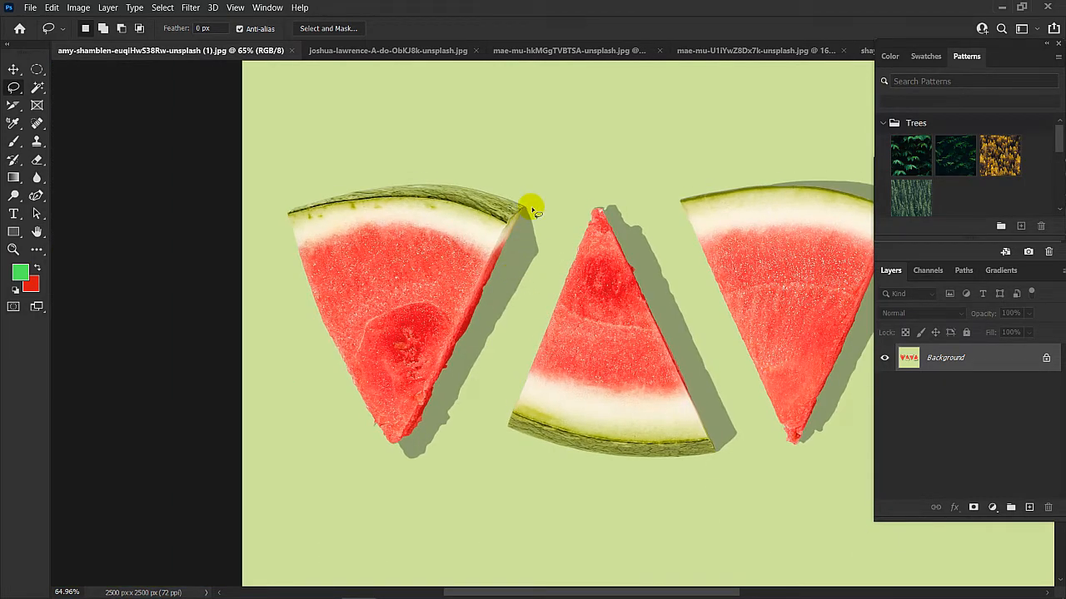
pyautogui.moveTo(527, 352)
pyautogui.mouseDown()
pyautogui.moveTo(376, 499)
pyautogui.moveTo(316, 429)
pyautogui.moveTo(311, 358)
pyautogui.moveTo(286, 289)
pyautogui.moveTo(284, 215)
pyautogui.moveTo(312, 179)
pyautogui.moveTo(400, 171)
pyautogui.moveTo(542, 203)
pyautogui.mouseUp()
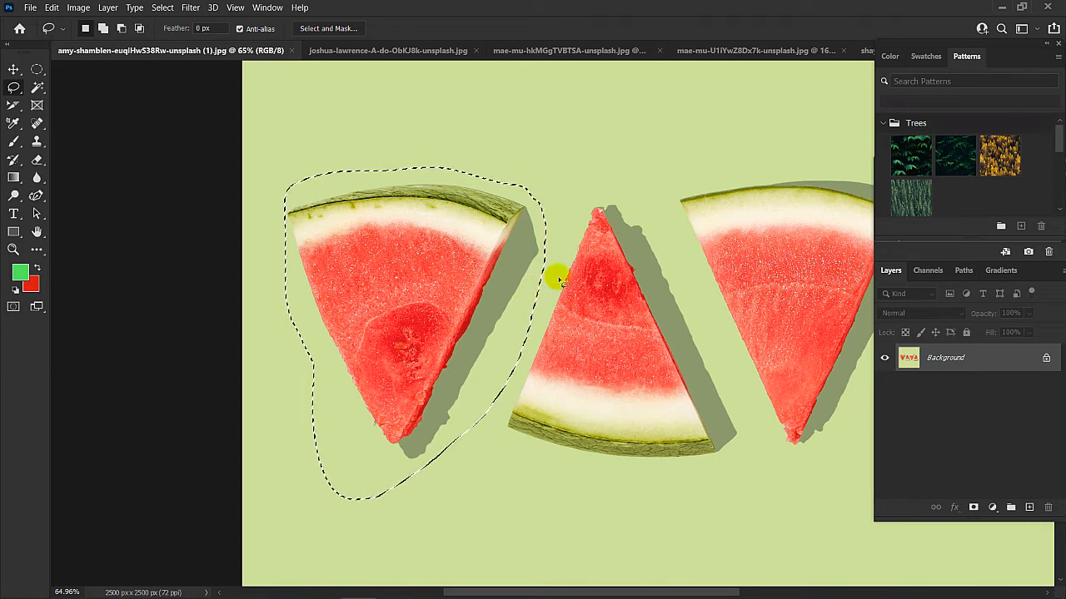
pyautogui.moveTo(592, 268)
pyautogui.mouseDown()
pyautogui.moveTo(679, 266)
pyautogui.moveTo(430, 297)
pyautogui.moveTo(371, 261)
pyautogui.mouseUp()
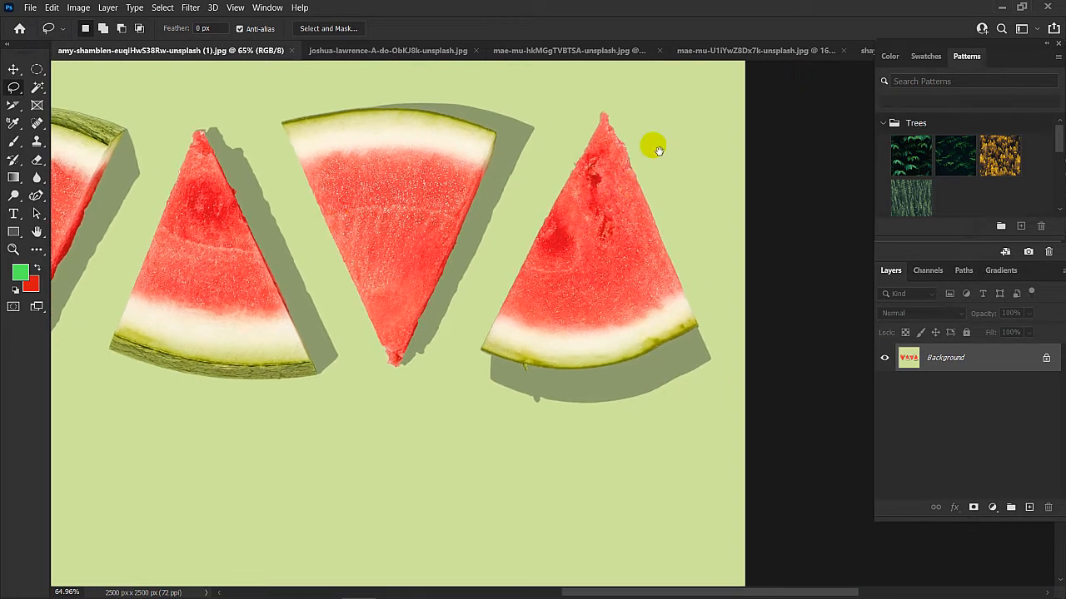
pyautogui.moveTo(625, 107); pyautogui.dragTo(651, 141)
pyautogui.moveTo(695, 233)
pyautogui.mouseDown()
pyautogui.moveTo(713, 364)
pyautogui.moveTo(560, 407)
pyautogui.moveTo(500, 409)
pyautogui.moveTo(475, 319)
pyautogui.moveTo(509, 226)
pyautogui.moveTo(558, 158)
pyautogui.moveTo(564, 110)
pyautogui.moveTo(616, 110)
pyautogui.mouseUp()
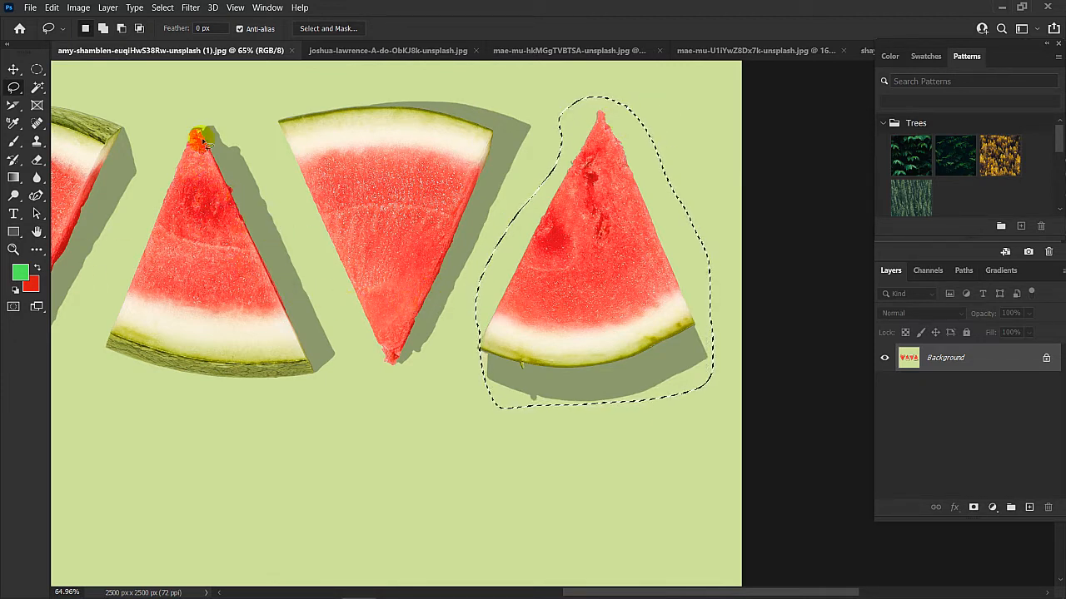
pyautogui.moveTo(168, 141); pyautogui.dragTo(237, 181)
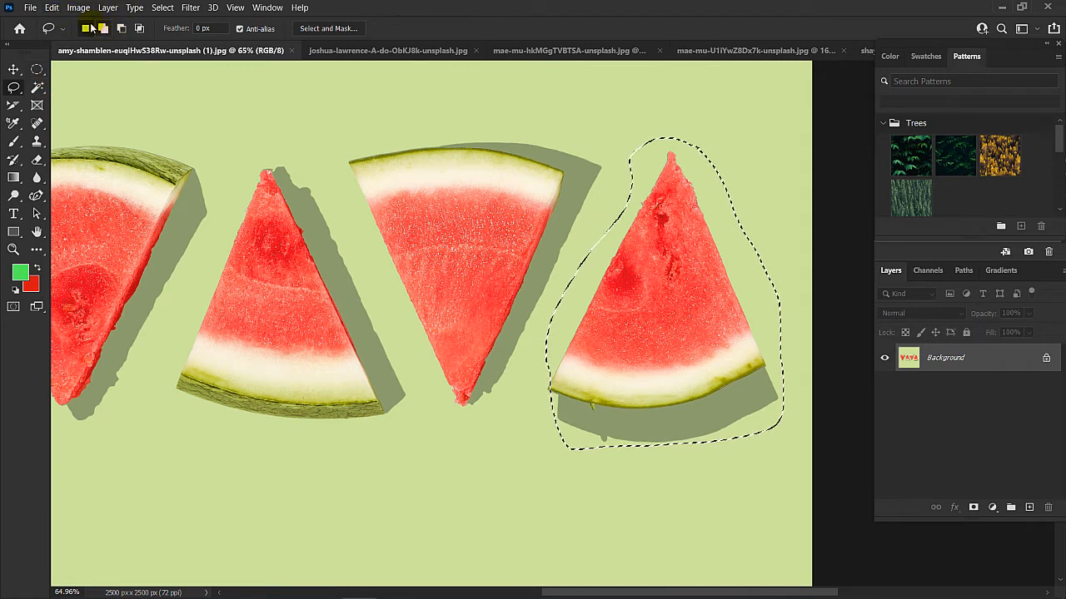
pyautogui.click(416, 93)
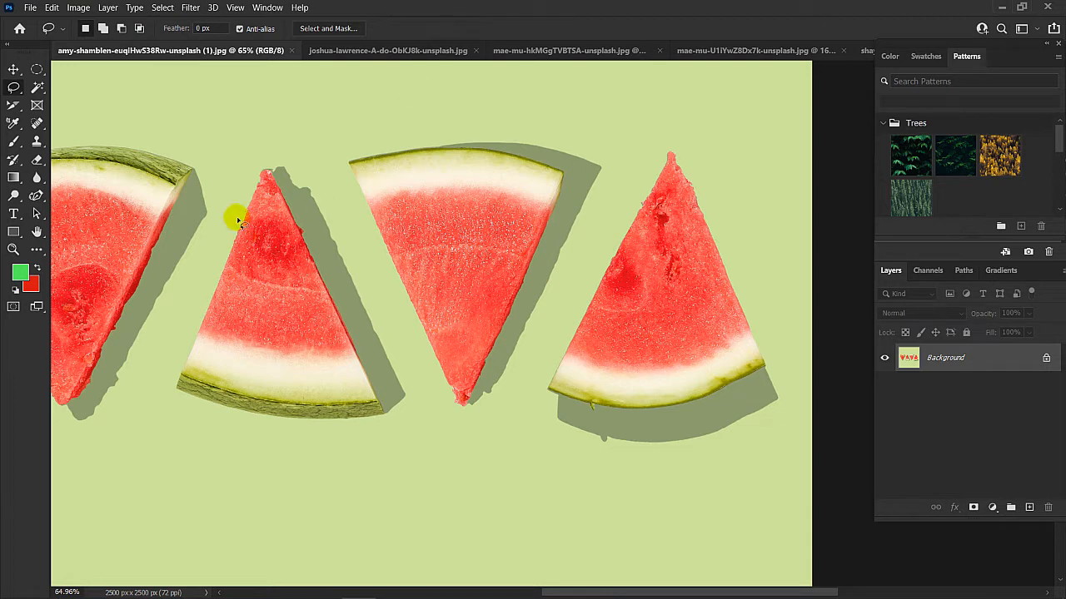
# - Draw a lasso selection around the third watermelon slice and replace it with one around the rightmost slice
pyautogui.click(259, 194)
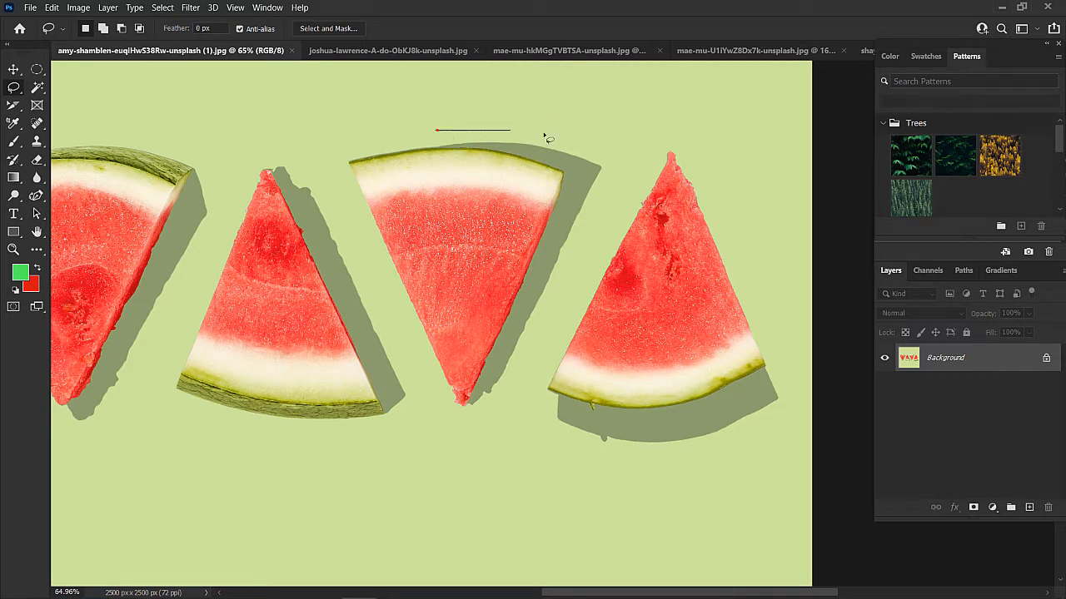
pyautogui.moveTo(546, 136)
pyautogui.mouseDown()
pyautogui.moveTo(567, 248)
pyautogui.moveTo(536, 316)
pyautogui.moveTo(453, 420)
pyautogui.moveTo(440, 419)
pyautogui.moveTo(360, 256)
pyautogui.moveTo(339, 156)
pyautogui.moveTo(441, 129)
pyautogui.mouseUp()
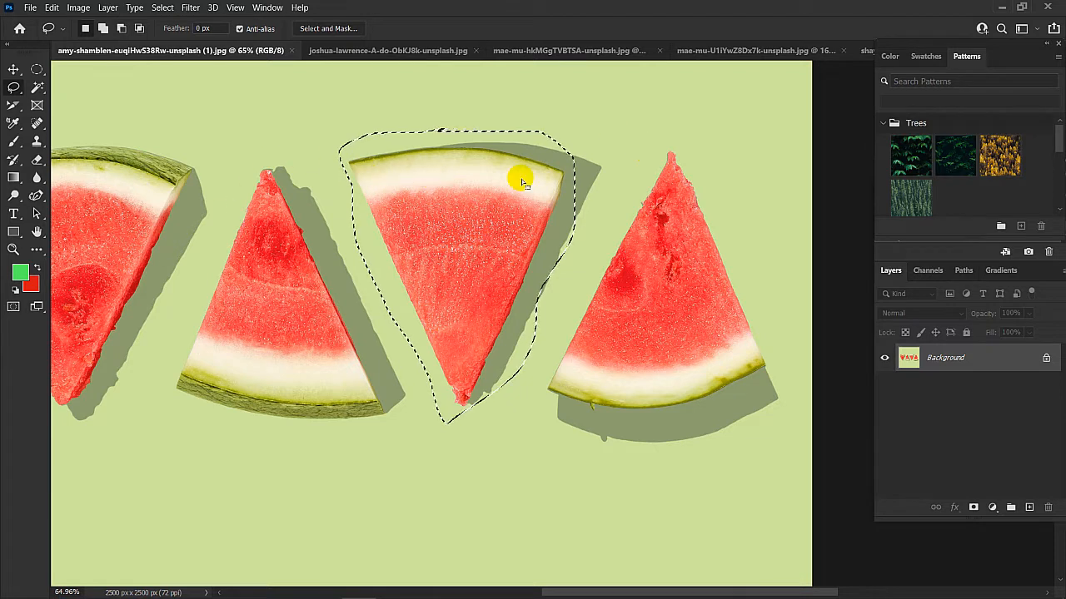
pyautogui.click(547, 203)
pyautogui.moveTo(635, 137)
pyautogui.mouseDown()
pyautogui.moveTo(512, 424)
pyautogui.moveTo(804, 409)
pyautogui.moveTo(695, 148)
pyautogui.moveTo(627, 141)
pyautogui.mouseUp()
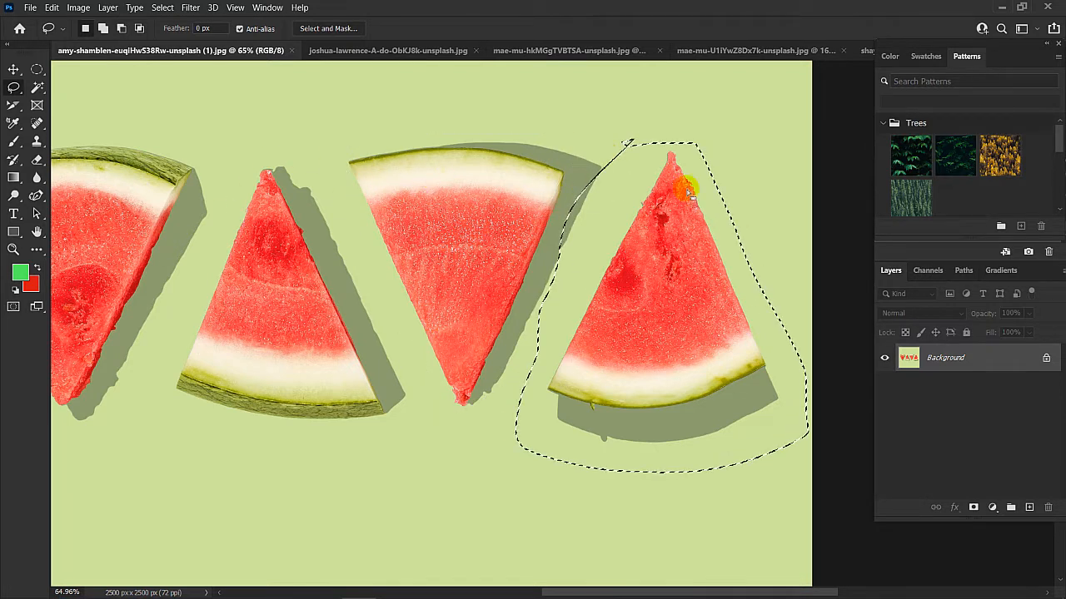
# - Lasso the leftmost watermelon slice, replace that selection by outlining the second slice, and clear the selection
pyautogui.click(240, 204)
pyautogui.moveTo(204, 265); pyautogui.dragTo(384, 263)
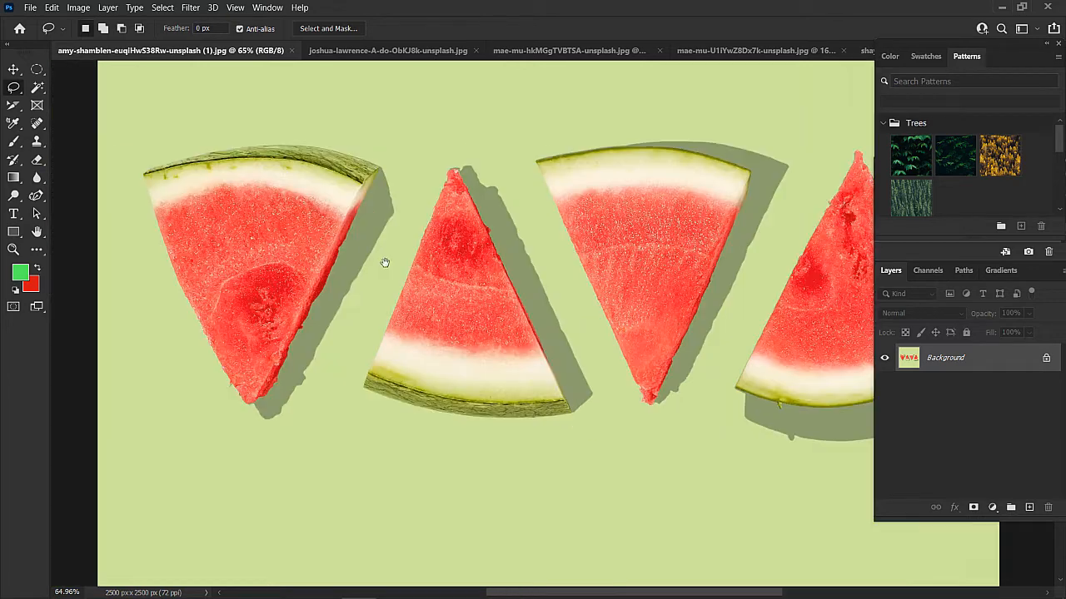
pyautogui.moveTo(114, 285)
pyautogui.mouseDown()
pyautogui.moveTo(296, 361)
pyautogui.moveTo(353, 233)
pyautogui.moveTo(399, 171)
pyautogui.moveTo(296, 134)
pyautogui.moveTo(218, 133)
pyautogui.moveTo(147, 142)
pyautogui.mouseUp()
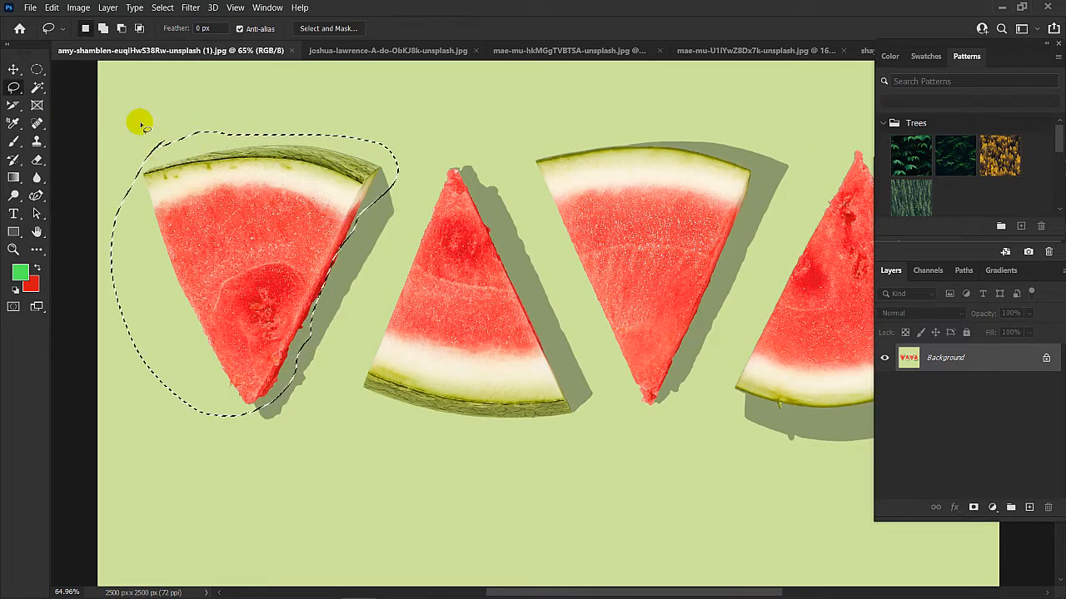
pyautogui.click(465, 461)
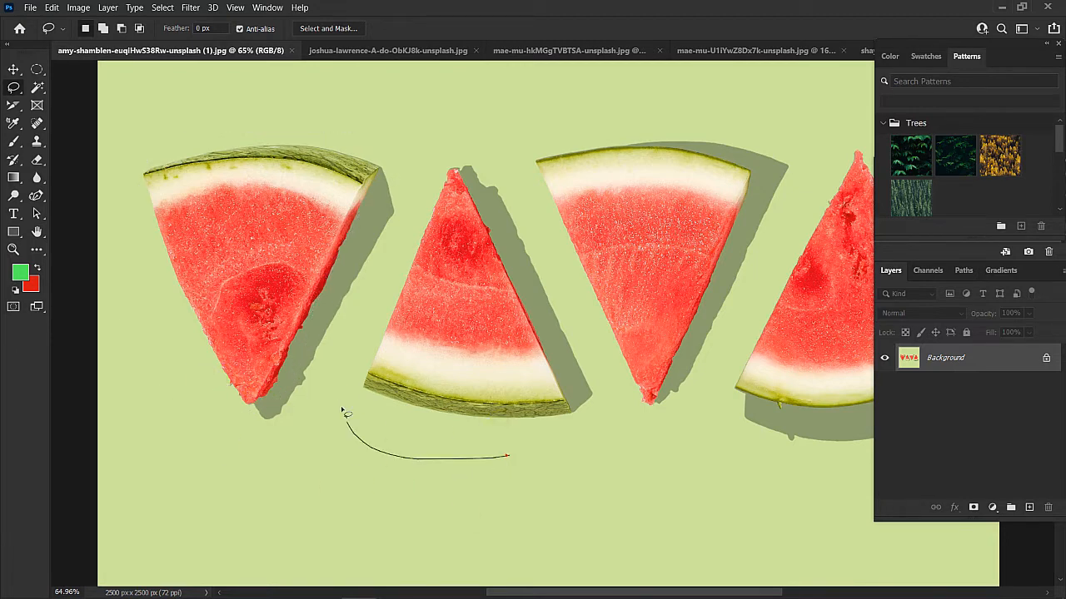
pyautogui.moveTo(344, 412)
pyautogui.mouseDown()
pyautogui.moveTo(428, 171)
pyautogui.moveTo(476, 142)
pyautogui.moveTo(504, 168)
pyautogui.moveTo(572, 284)
pyautogui.moveTo(591, 396)
pyautogui.moveTo(551, 447)
pyautogui.moveTo(493, 452)
pyautogui.mouseUp()
pyautogui.click(626, 434)
# - Lasso the leftmost watermelon slice again and start a new outline around the rightmost slice in New Selection mode
pyautogui.moveTo(476, 310)
pyautogui.mouseDown()
pyautogui.moveTo(295, 325)
pyautogui.moveTo(562, 294)
pyautogui.mouseUp()
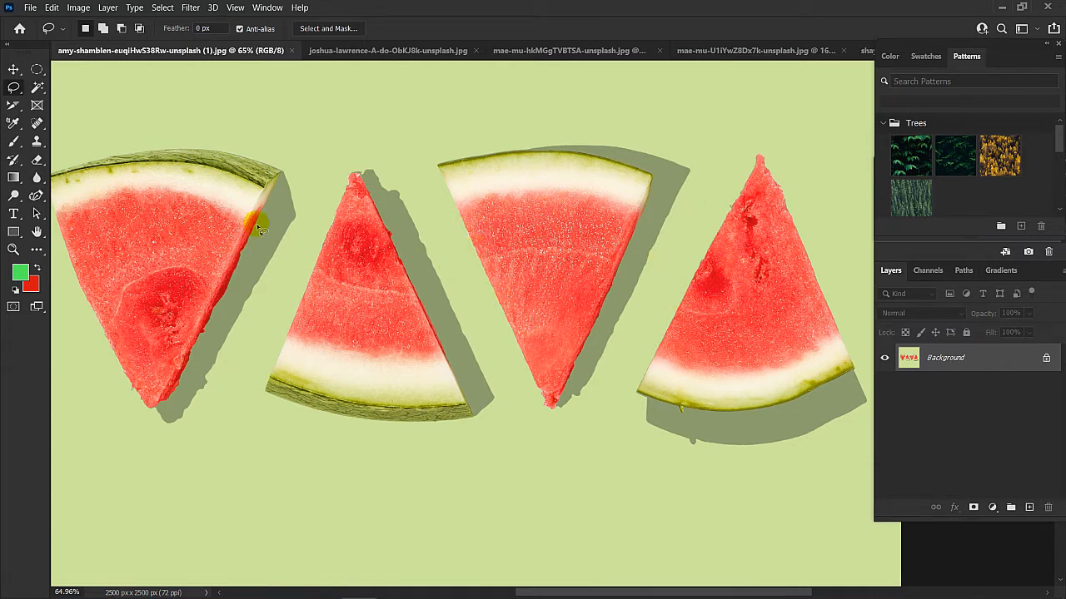
pyautogui.scroll(-1, 309, 203)
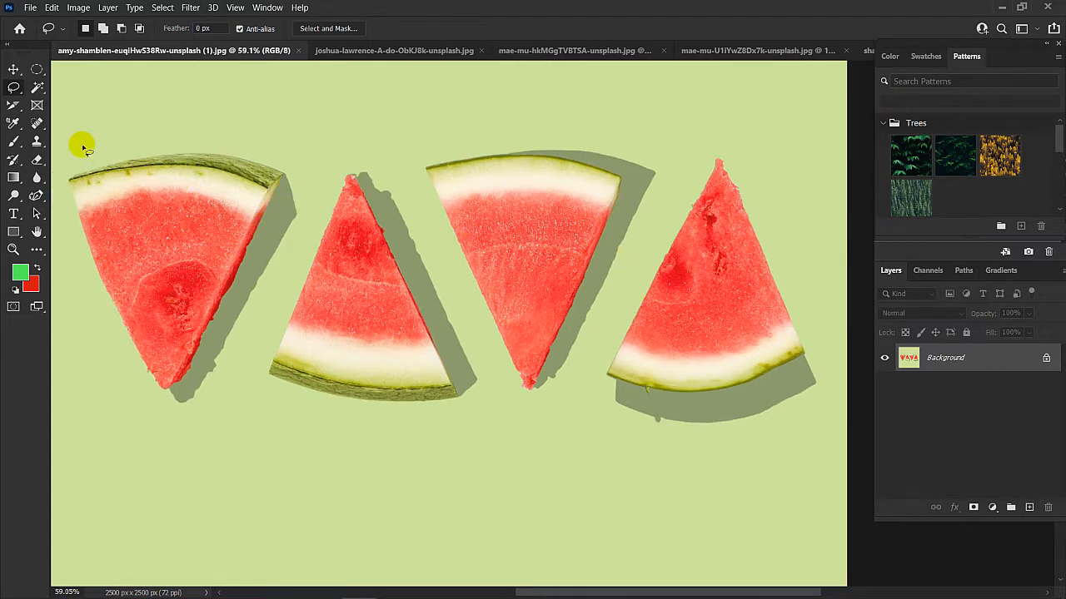
pyautogui.moveTo(73, 181); pyautogui.dragTo(85, 157)
pyautogui.moveTo(117, 229); pyautogui.dragTo(229, 239)
pyautogui.moveTo(492, 251); pyautogui.dragTo(315, 251)
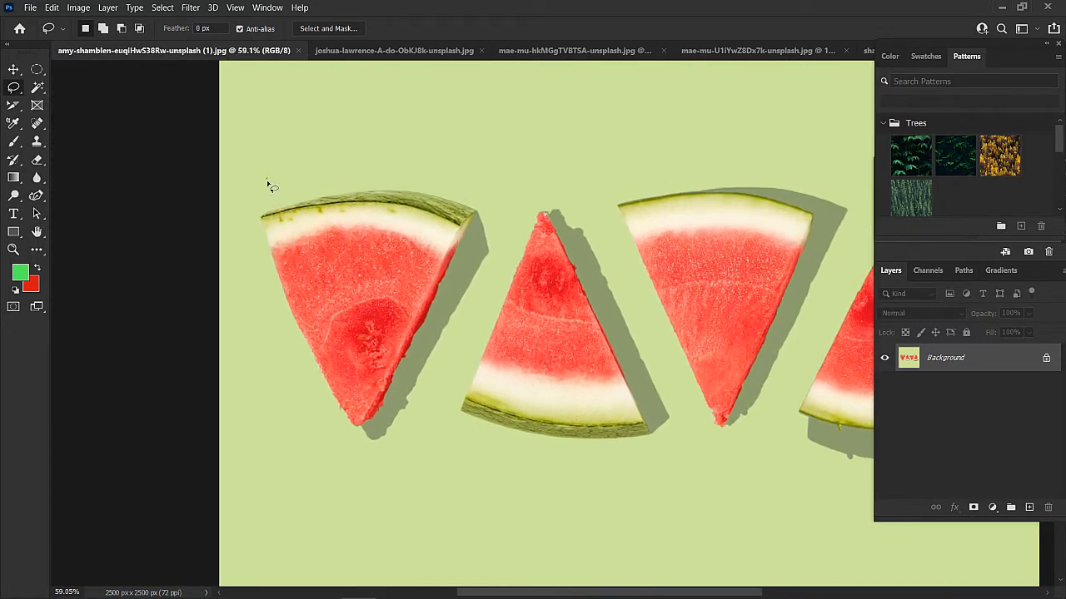
pyautogui.moveTo(259, 363)
pyautogui.mouseDown()
pyautogui.moveTo(309, 430)
pyautogui.moveTo(435, 357)
pyautogui.moveTo(471, 145)
pyautogui.moveTo(284, 174)
pyautogui.moveTo(326, 203)
pyautogui.mouseUp()
pyautogui.moveTo(550, 233)
pyautogui.mouseDown()
pyautogui.moveTo(146, 254)
pyautogui.moveTo(317, 226)
pyautogui.mouseUp()
pyautogui.click(701, 146)
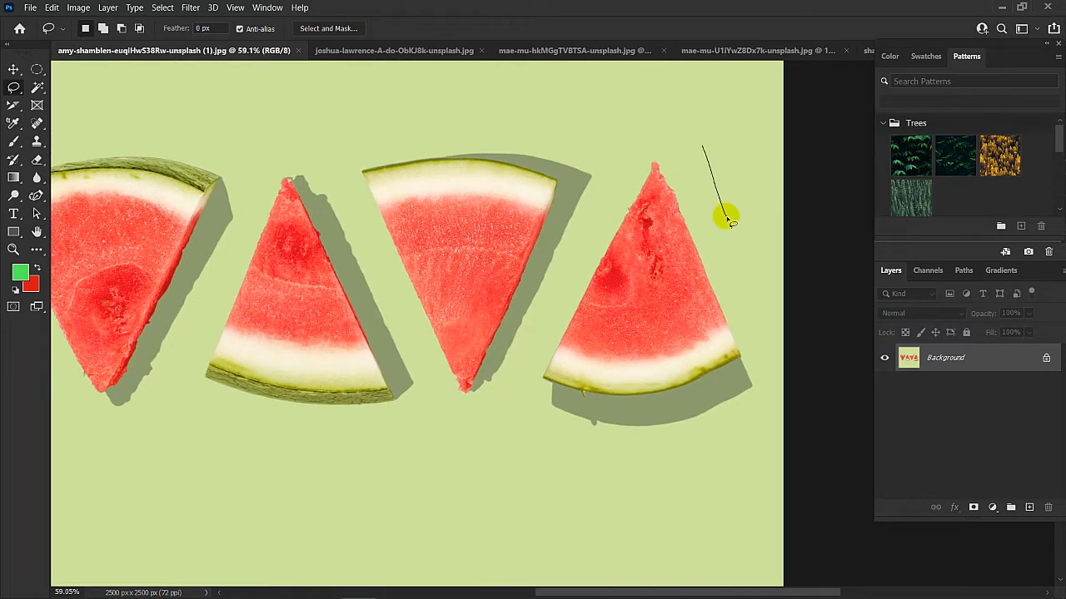
# - Set the lasso to Add to Selection and outline both the rightmost and the leftmost watermelon slices freehand
pyautogui.click(714, 199)
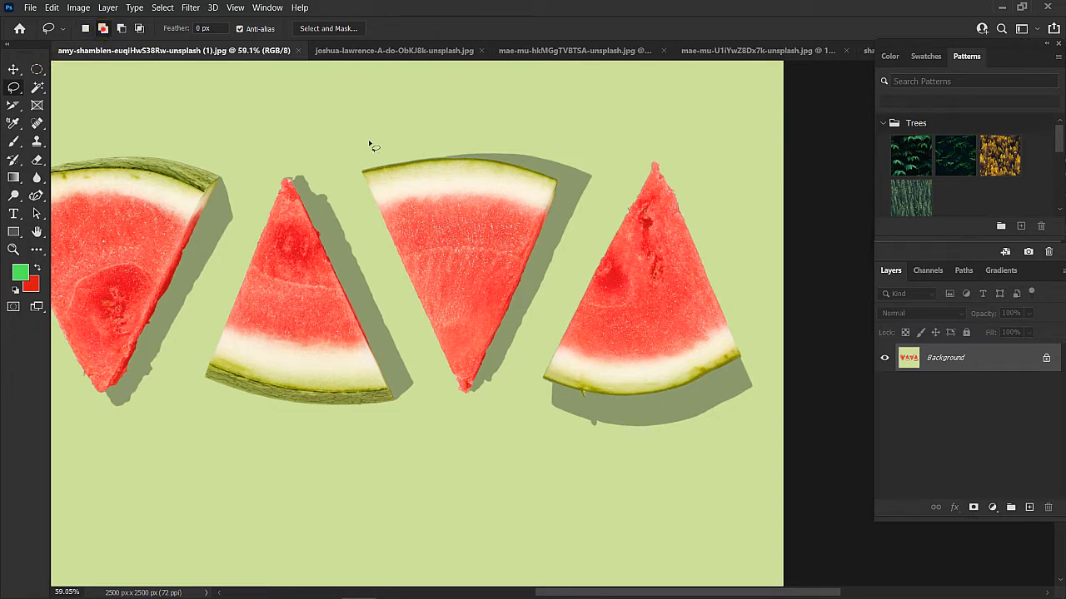
pyautogui.click(704, 152)
pyautogui.moveTo(743, 310)
pyautogui.mouseDown()
pyautogui.moveTo(723, 388)
pyautogui.moveTo(569, 407)
pyautogui.moveTo(523, 376)
pyautogui.moveTo(621, 202)
pyautogui.moveTo(701, 131)
pyautogui.moveTo(703, 161)
pyautogui.mouseUp()
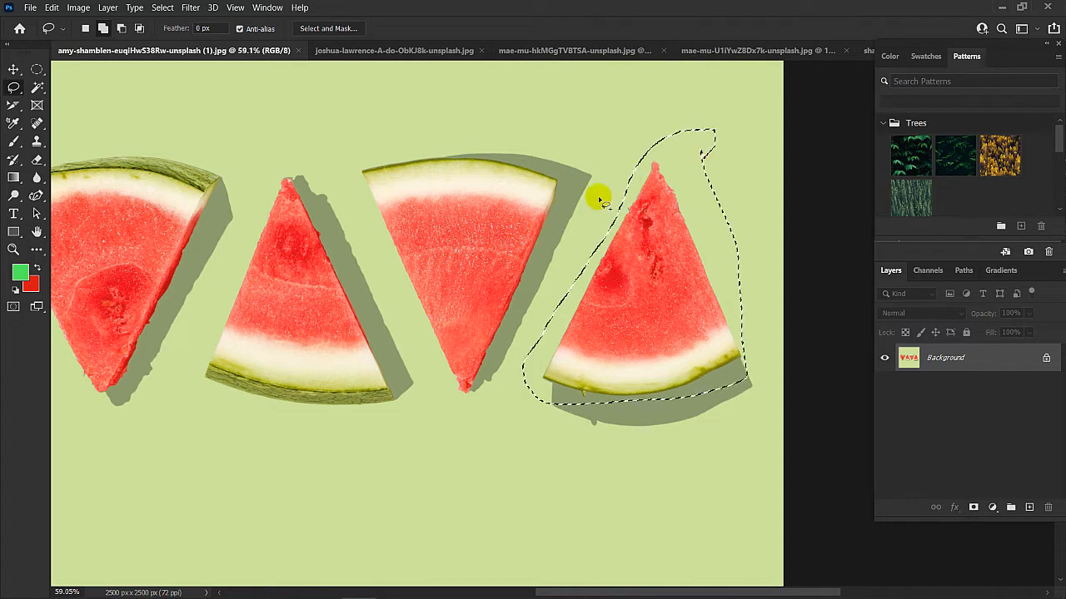
pyautogui.moveTo(283, 215); pyautogui.dragTo(359, 220)
pyautogui.moveTo(318, 160)
pyautogui.mouseDown()
pyautogui.moveTo(253, 379)
pyautogui.moveTo(190, 424)
pyautogui.moveTo(104, 373)
pyautogui.moveTo(65, 220)
pyautogui.moveTo(76, 163)
pyautogui.moveTo(270, 137)
pyautogui.mouseUp()
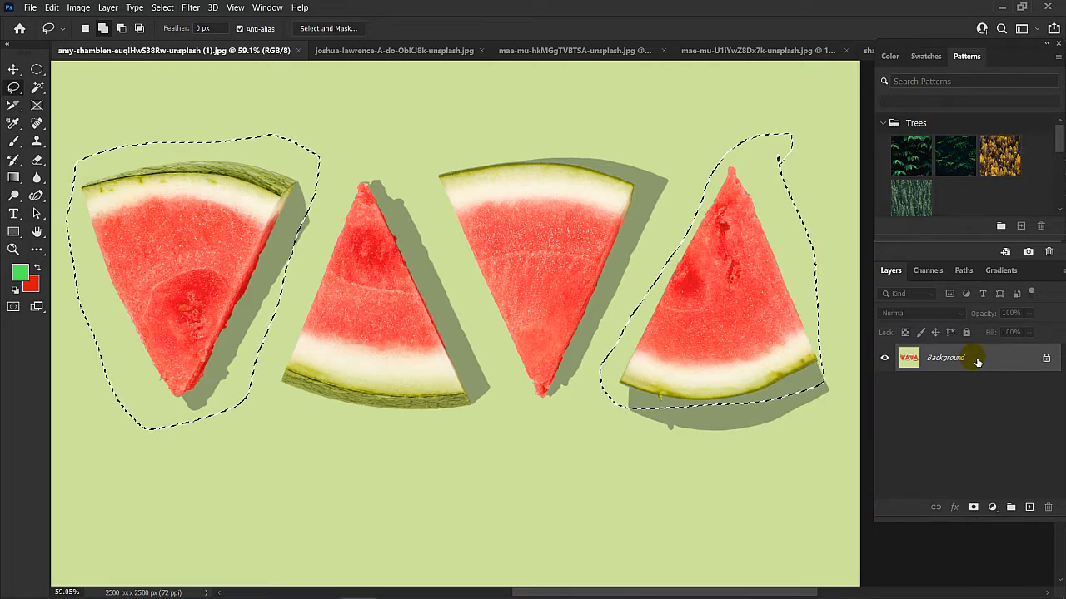
# - Copy the two selected slices to a new layer and hide the Background layer to view the cut-outs
pyautogui.hotkey('ctrl', 'j')
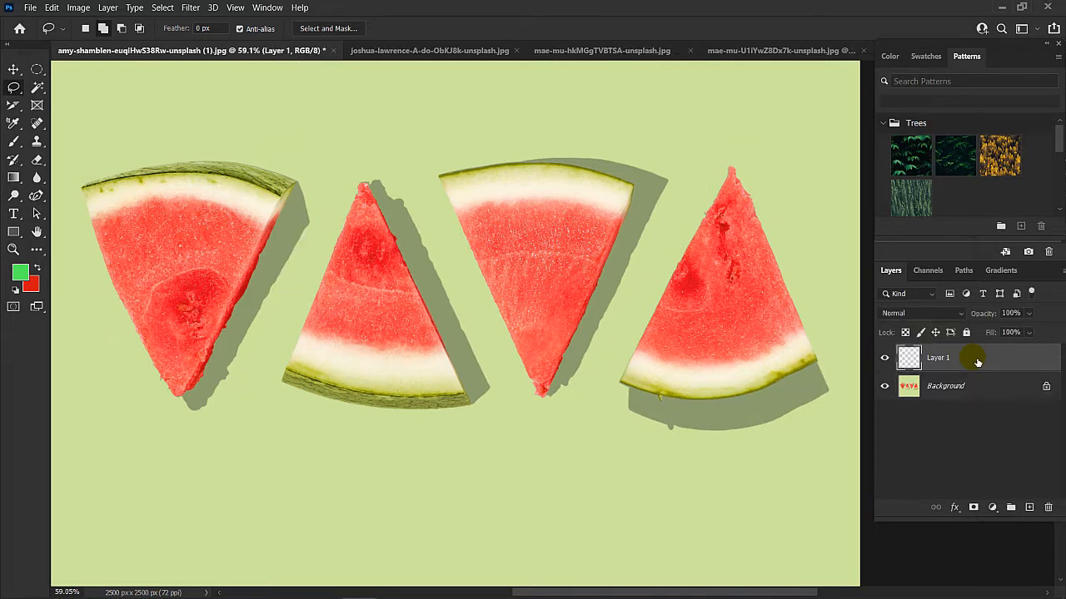
pyautogui.click(884, 386)
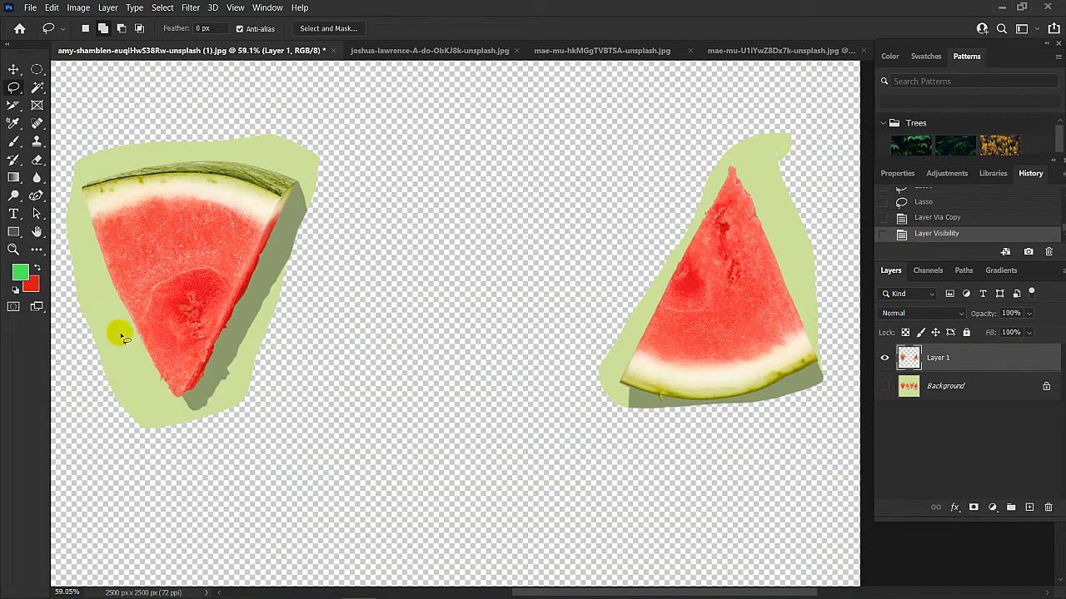
pyautogui.hotkey('ctrl', '0')
pyautogui.scroll(-3, 469, 348)
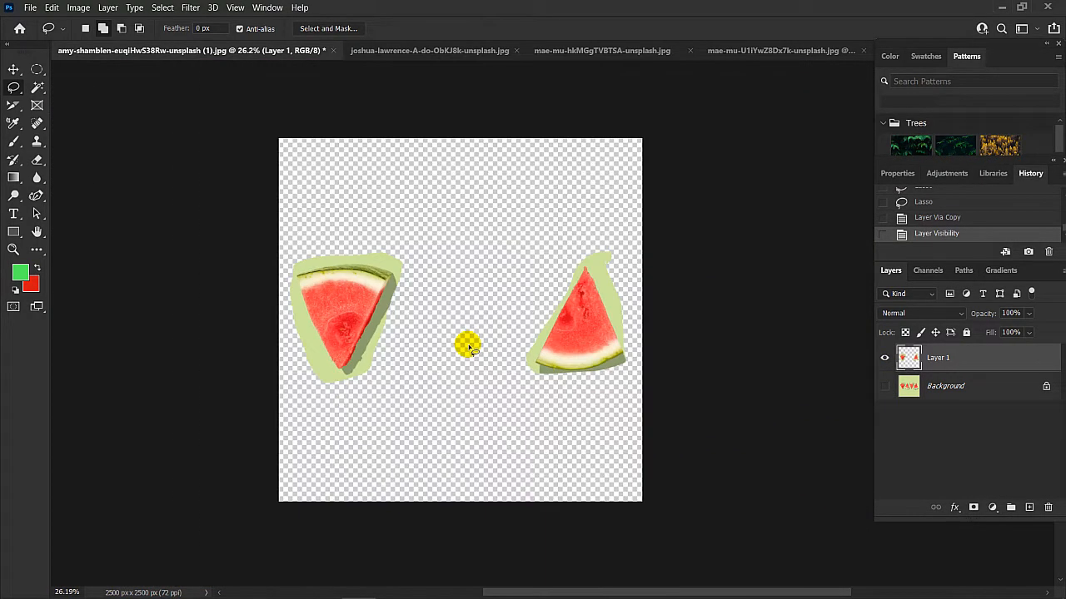
pyautogui.scroll(2, 386, 239)
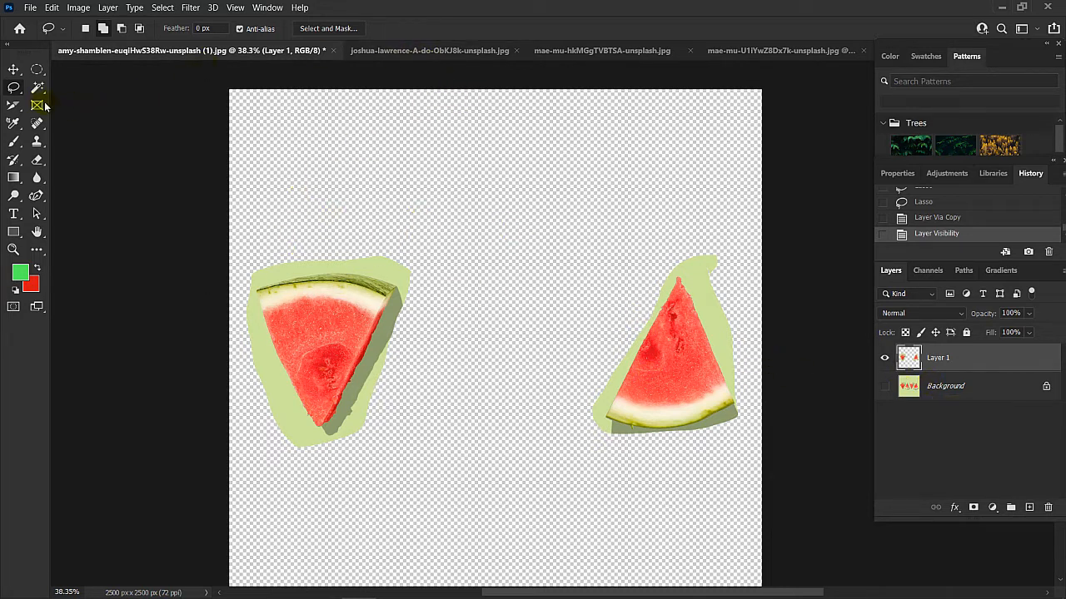
# - Switch to the Polygonal Lasso tool and look through the open skyscraper, orange-slice and office-building images
pyautogui.rightClick(14, 92)
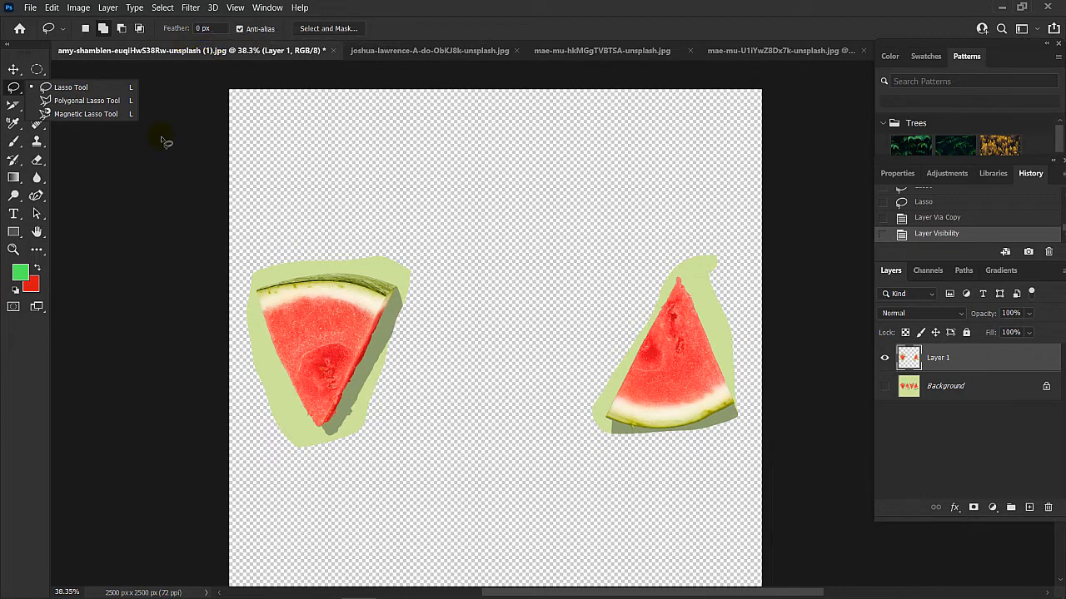
pyautogui.click(66, 102)
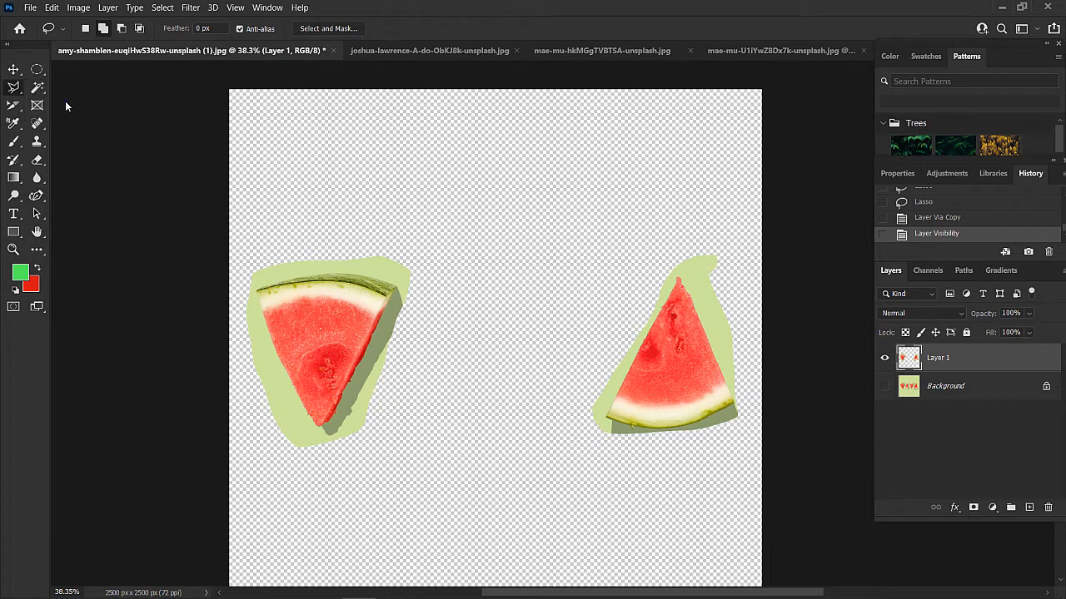
pyautogui.click(385, 53)
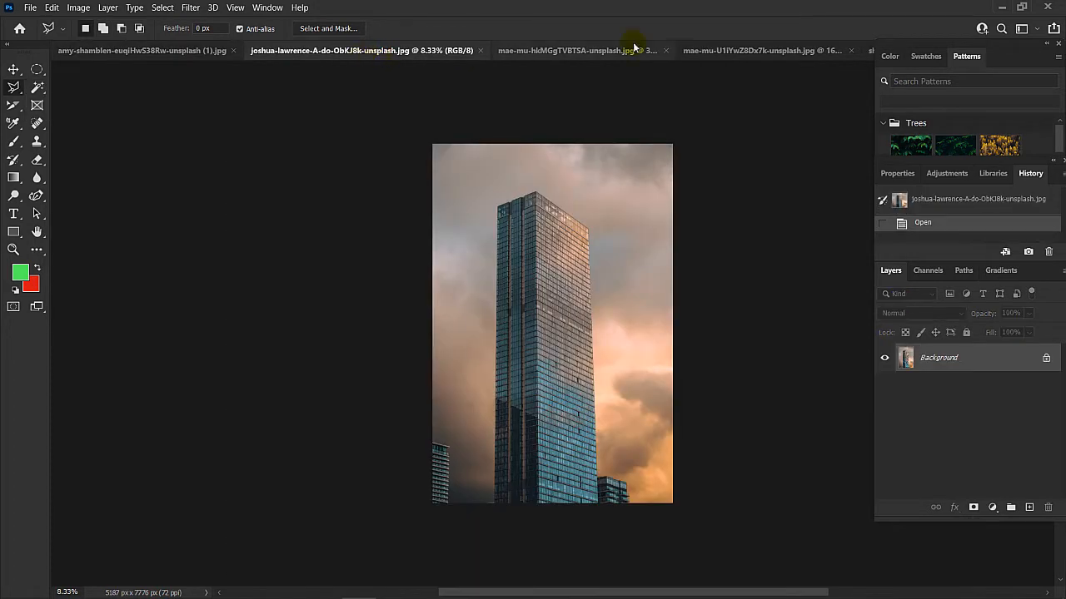
pyautogui.click(582, 53)
pyautogui.click(762, 53)
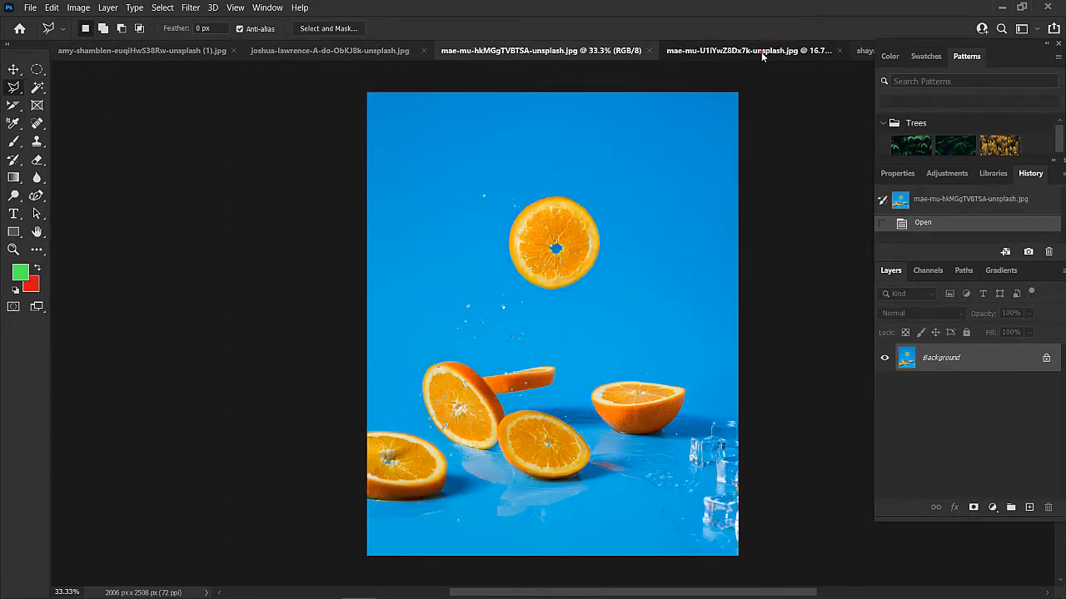
pyautogui.click(860, 51)
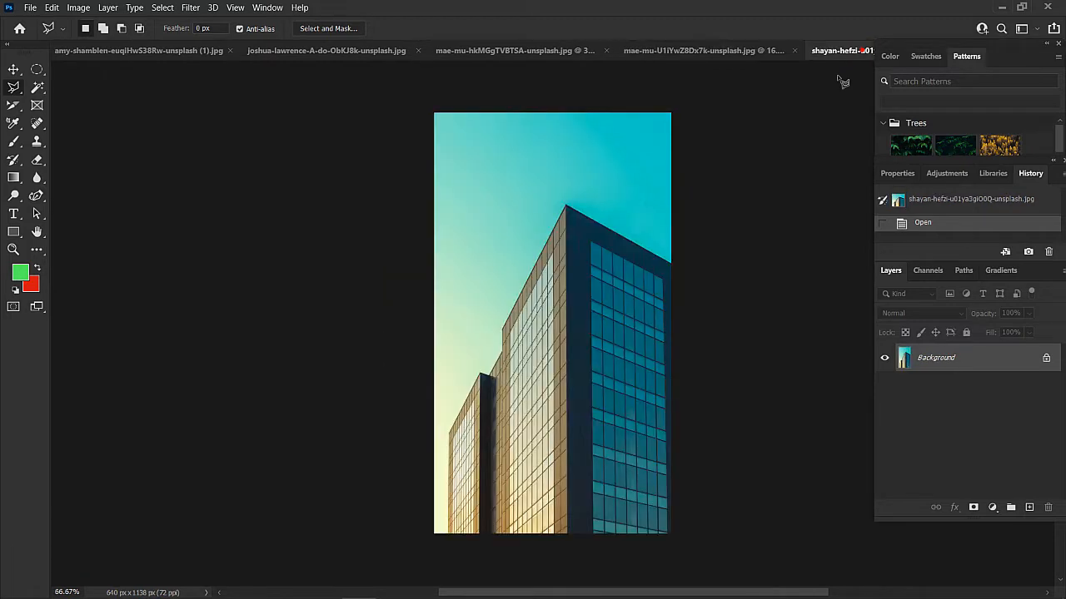
pyautogui.scroll(4, 491, 359)
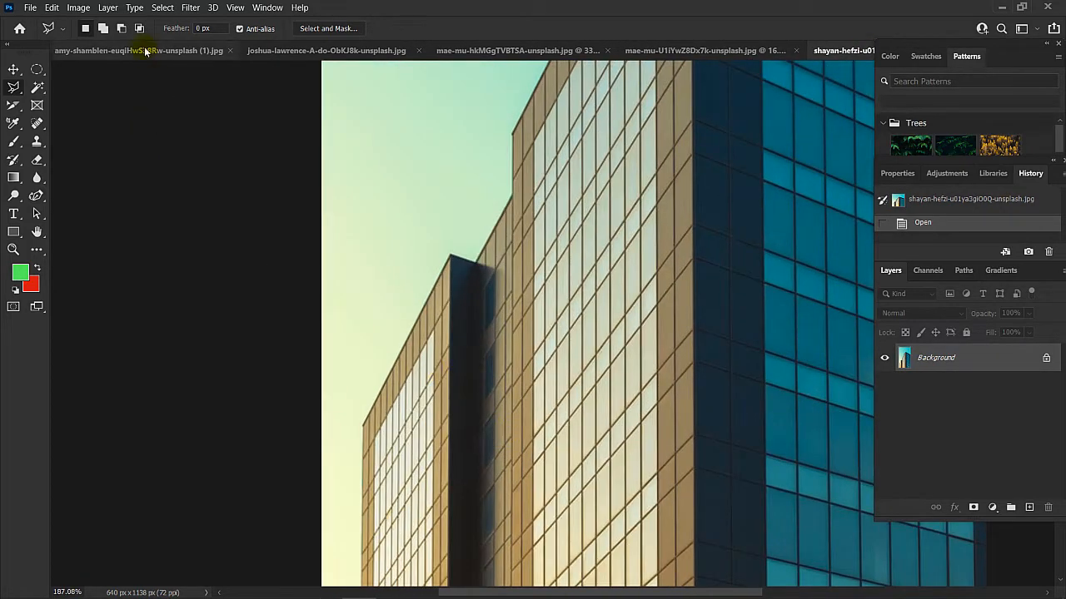
# - Return to the watermelon image and delete Layer 1 with the two copied slices
pyautogui.click(146, 52)
pyautogui.moveTo(1003, 360); pyautogui.dragTo(1050, 508)
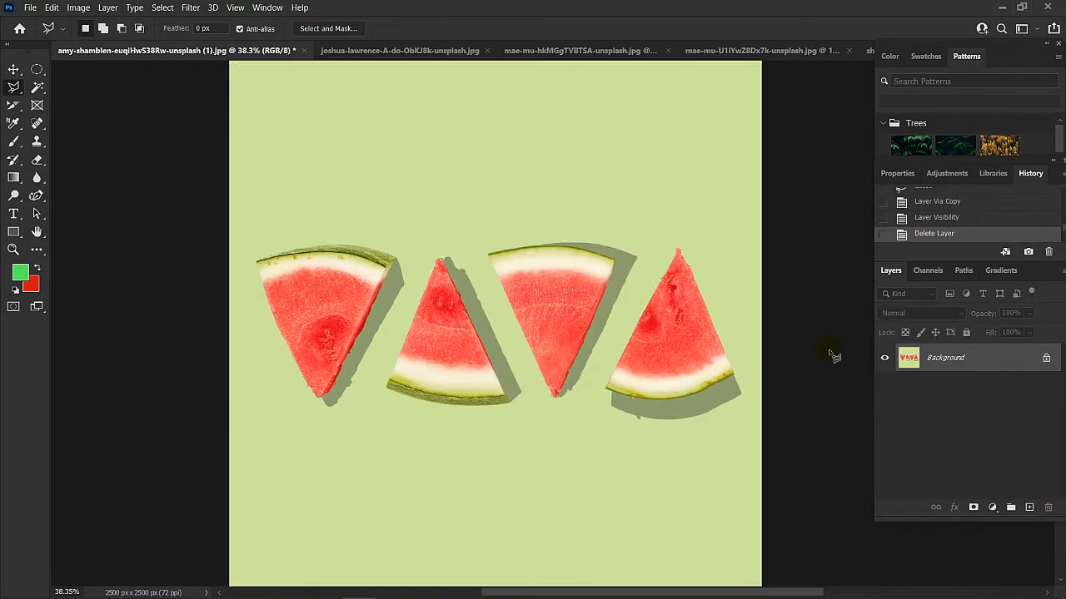
pyautogui.hotkey('ctrl', 'z')
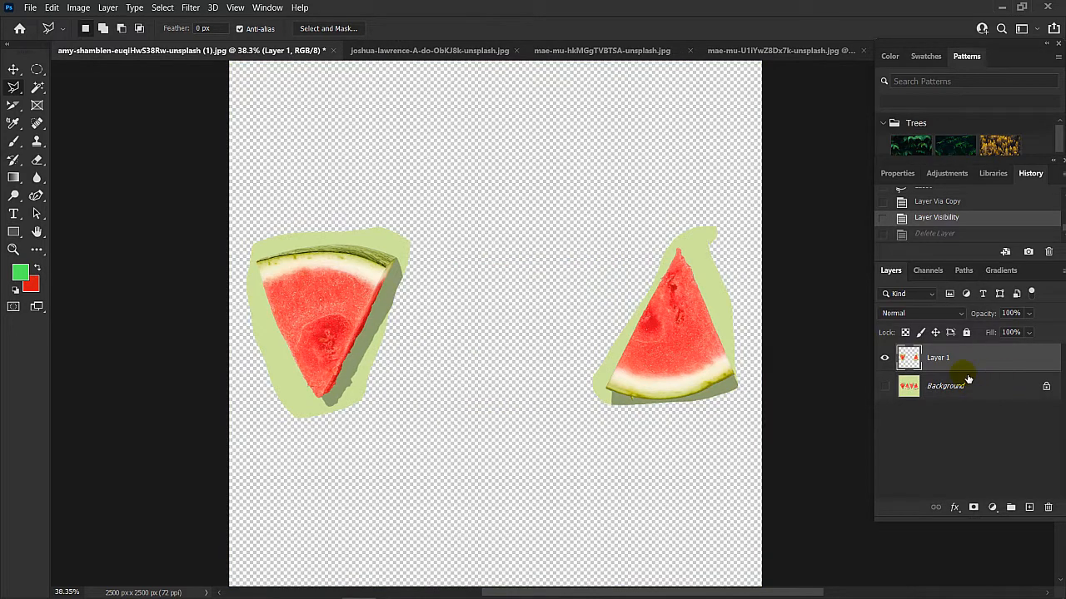
pyautogui.moveTo(1040, 450); pyautogui.dragTo(1050, 509)
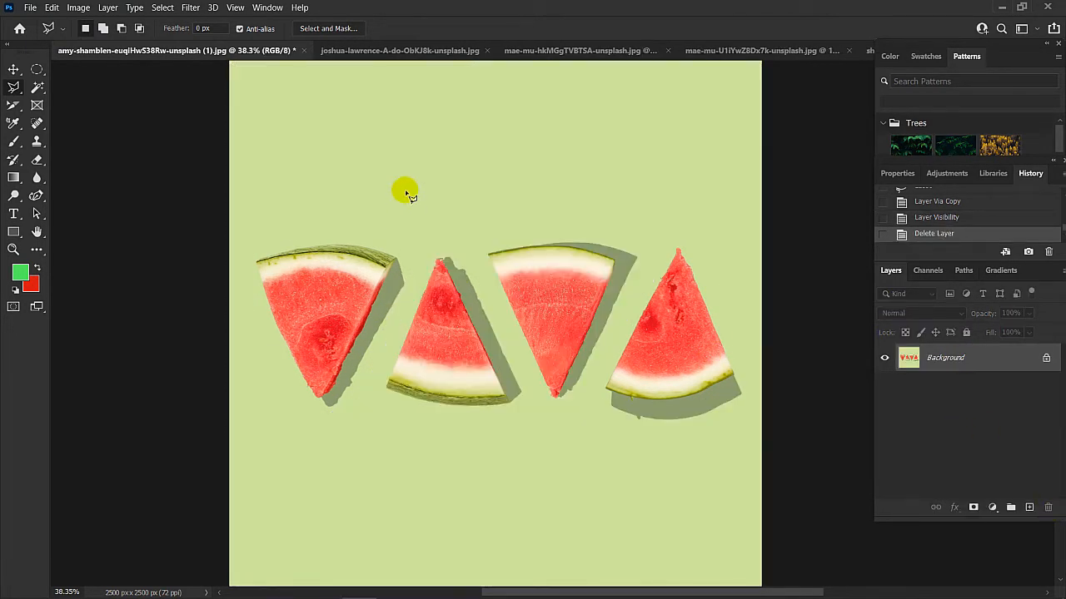
# - Draw a closed, bent six-corner selection with the Polygonal Lasso in the green area above the watermelon slices
pyautogui.scroll(3, 386, 171)
pyautogui.click(256, 173)
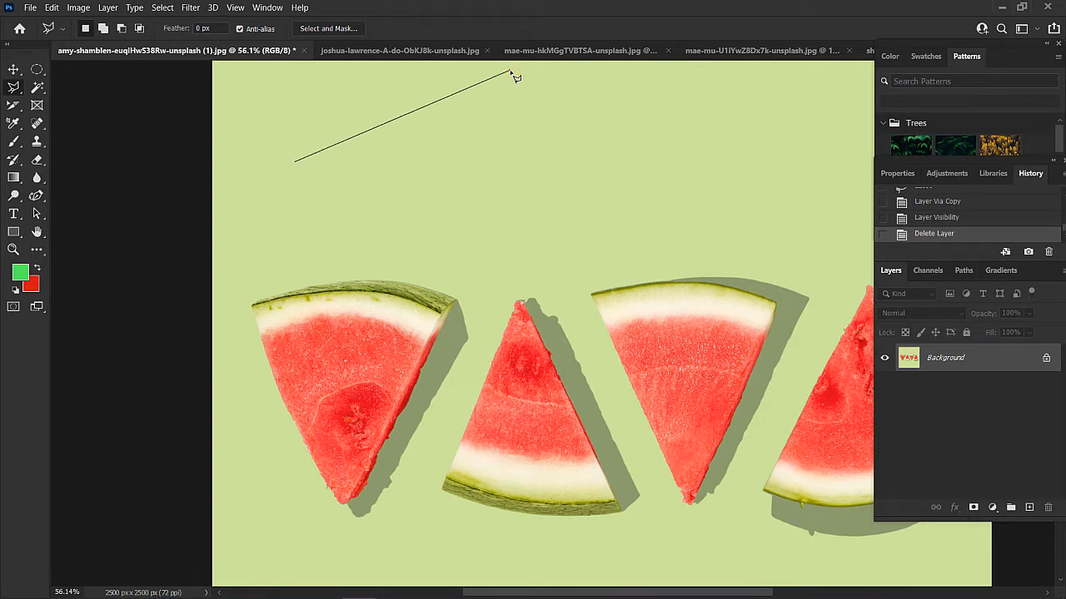
pyautogui.click(641, 197)
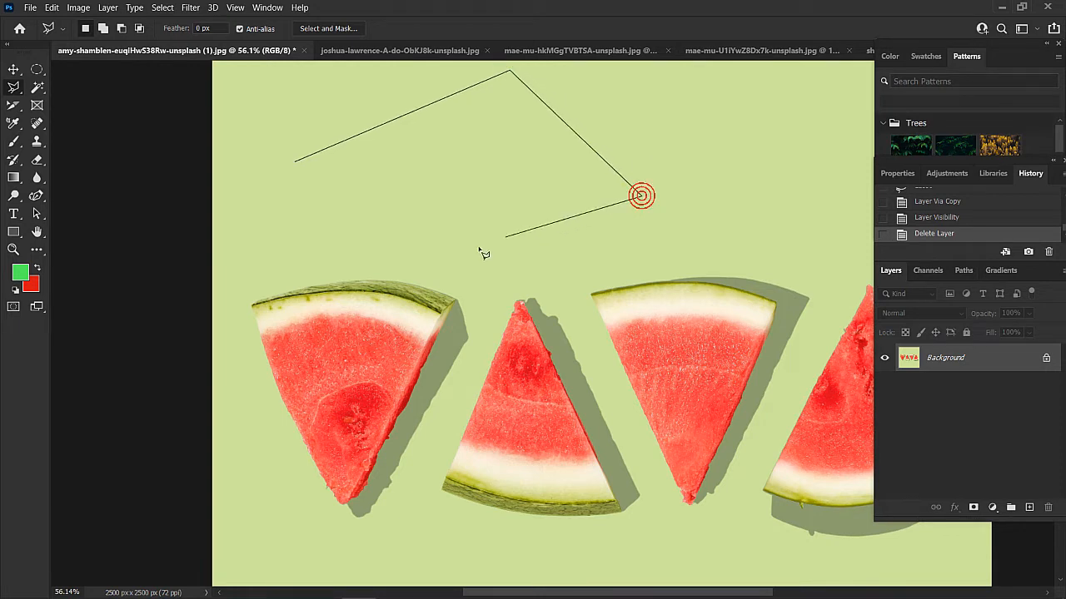
pyautogui.click(430, 261)
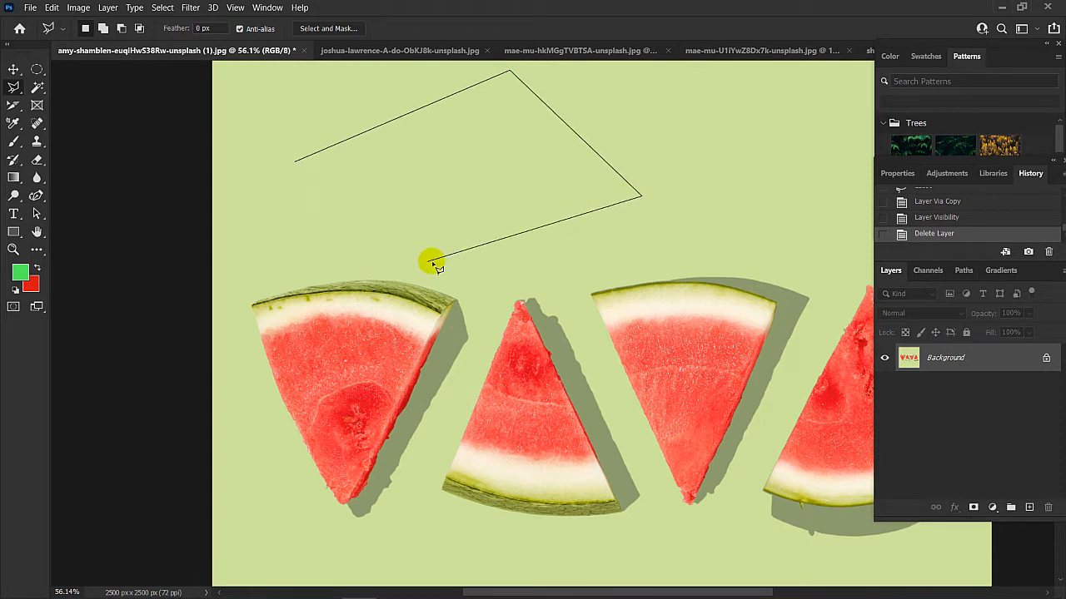
pyautogui.click(481, 146)
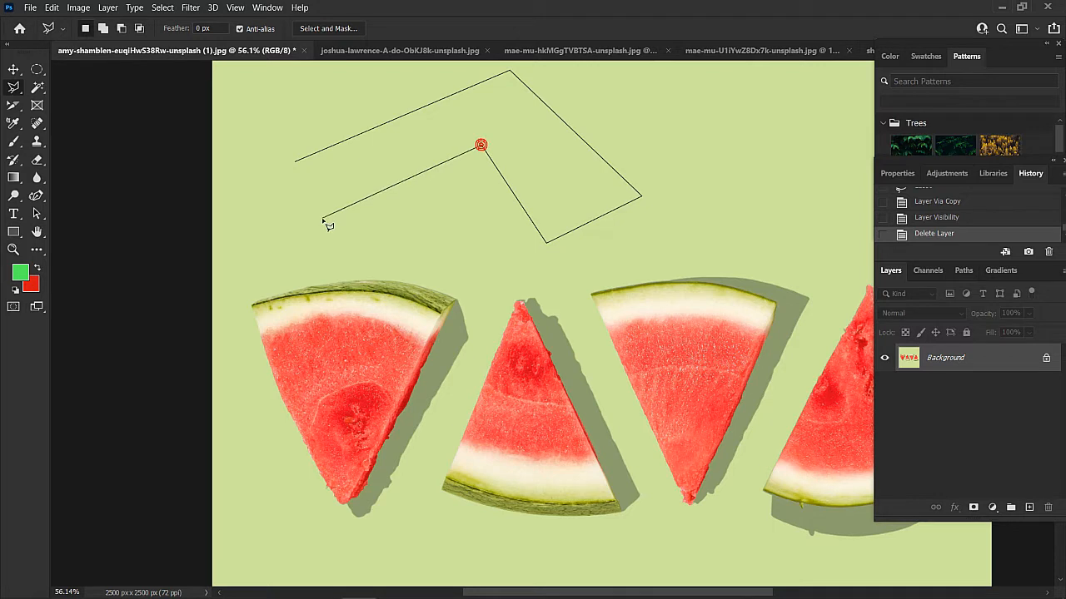
pyautogui.click(297, 160)
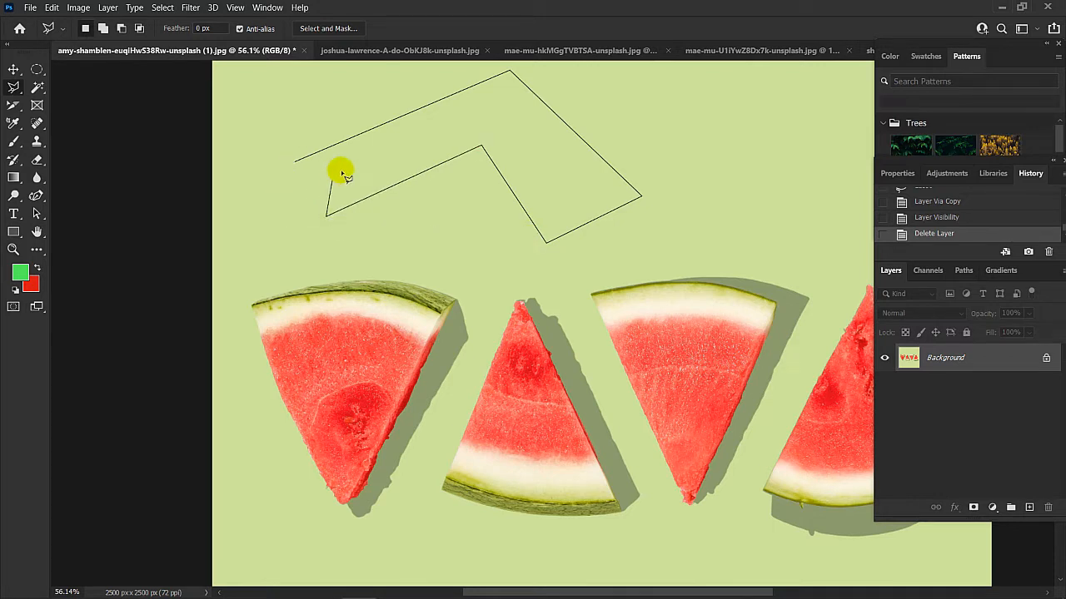
pyautogui.click(298, 163)
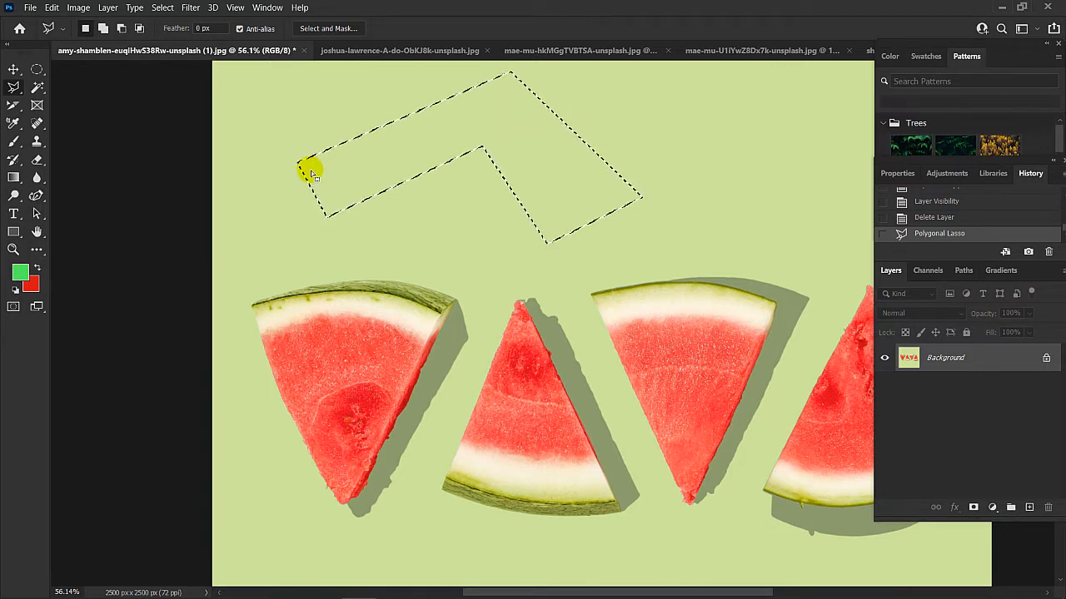
# - Start a new multi-corner Polygonal Lasso outline above the slices, leaving it open and continuing past its starting point
pyautogui.click(416, 224)
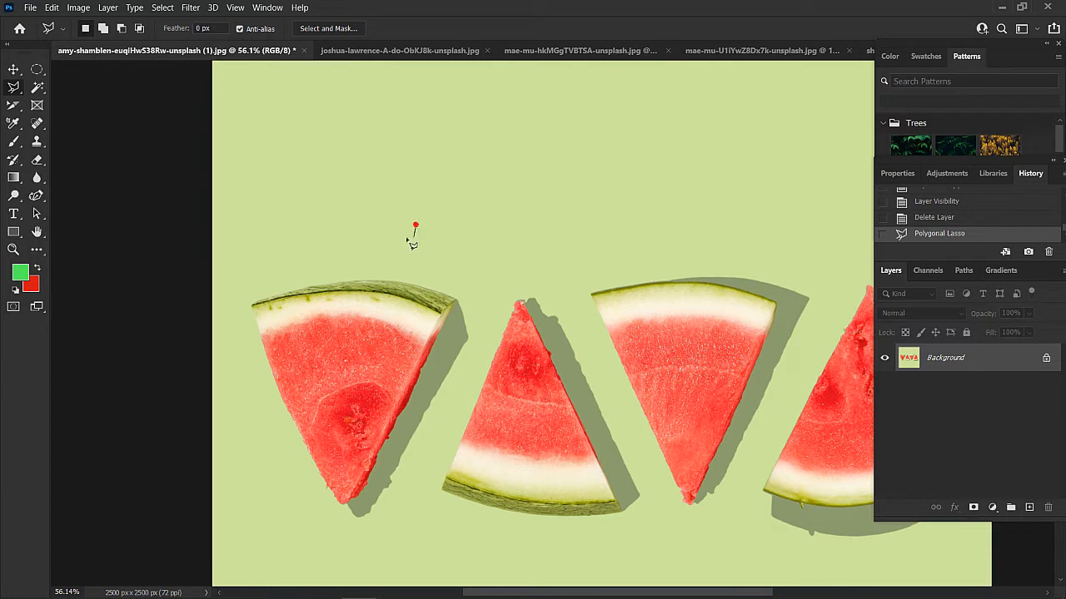
pyautogui.click(498, 92)
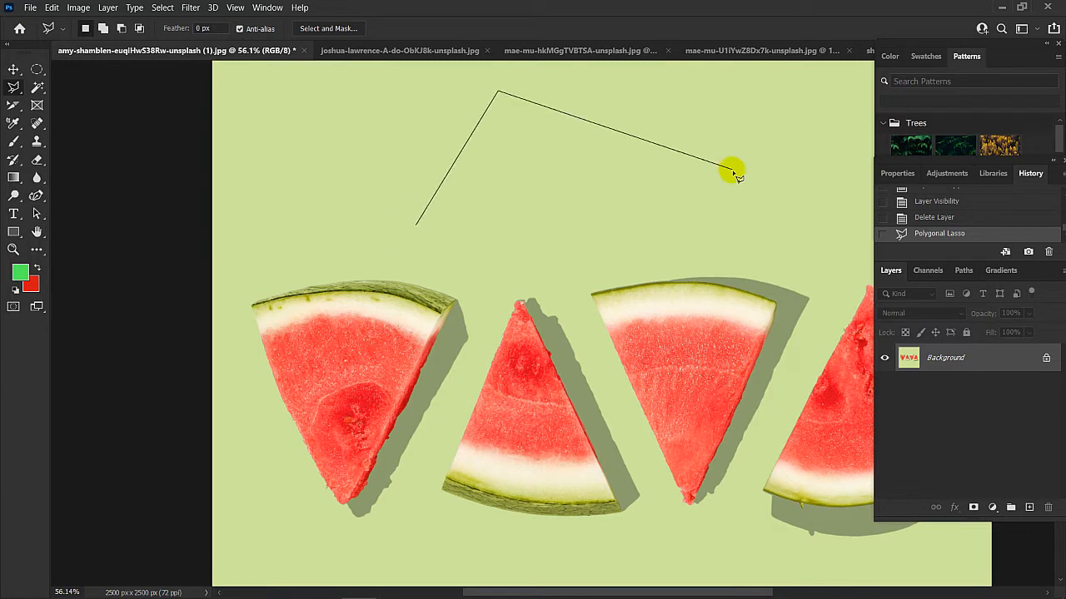
pyautogui.click(795, 231)
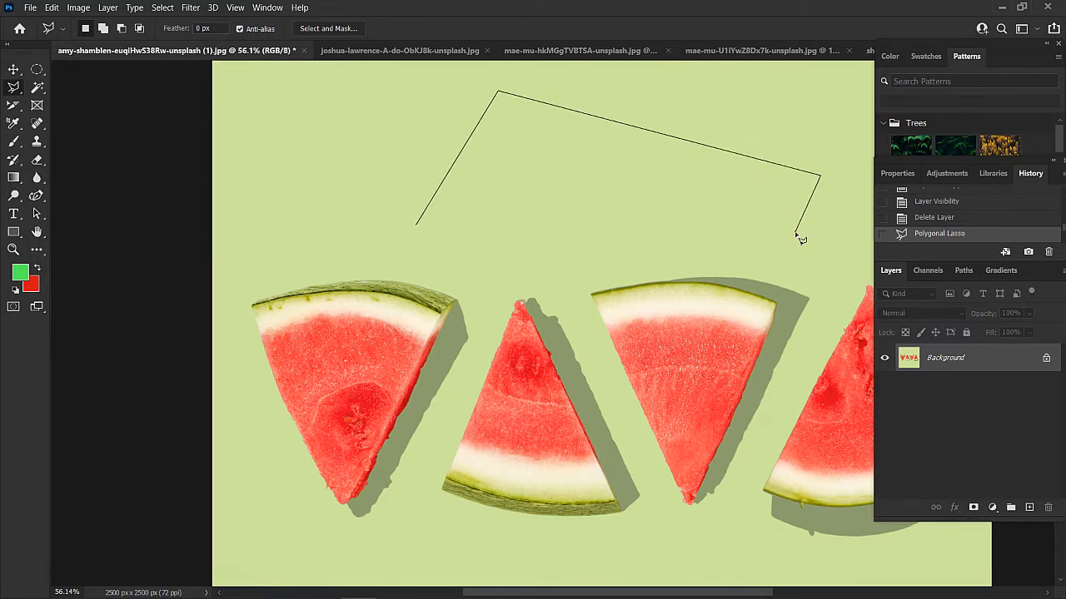
pyautogui.click(534, 146)
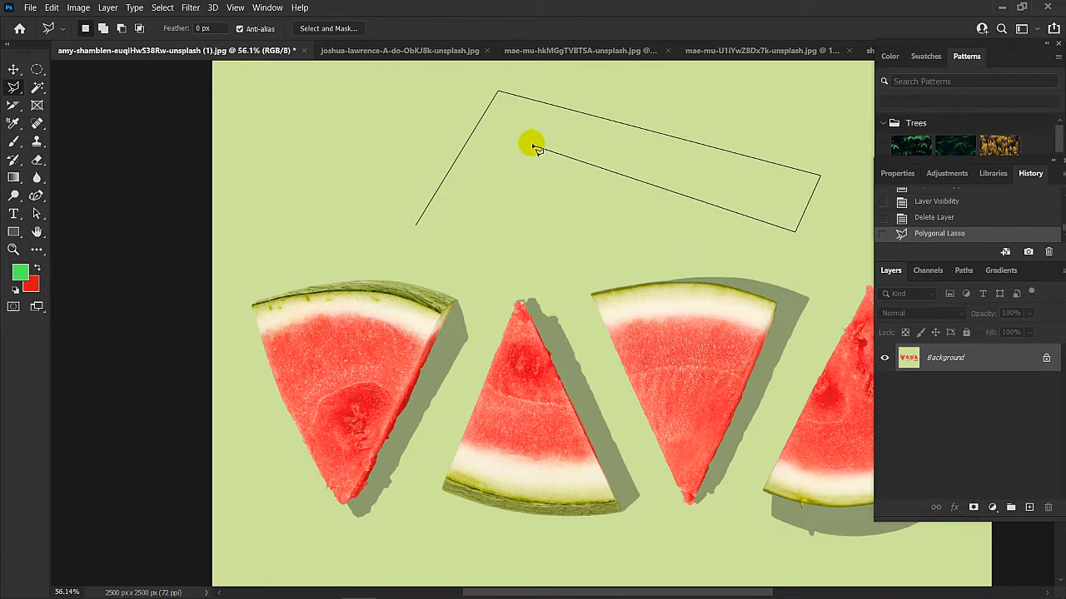
pyautogui.click(457, 248)
pyautogui.click(414, 226)
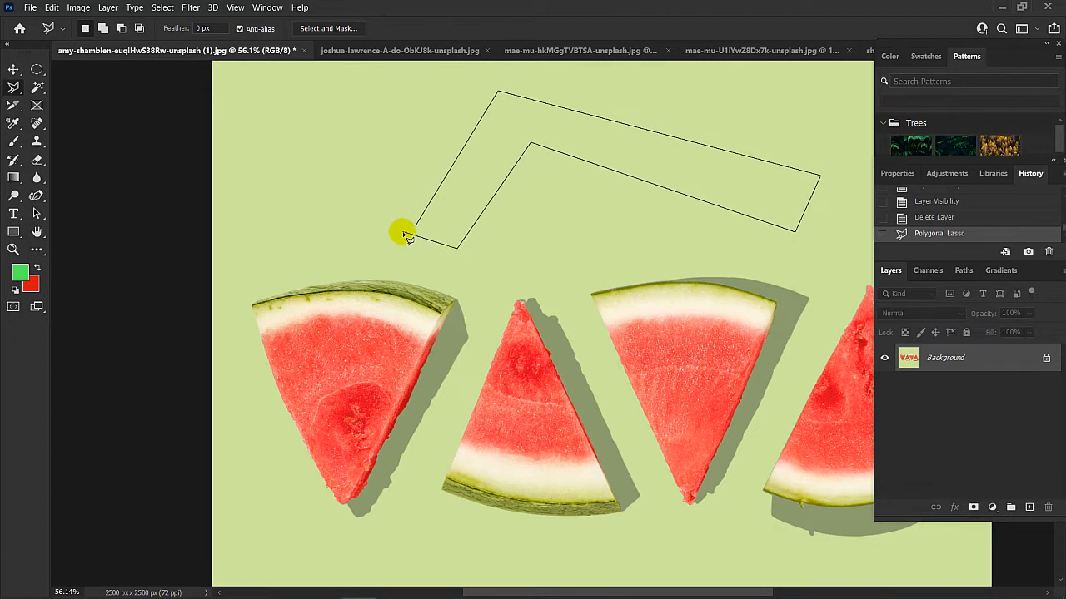
pyautogui.click(555, 233)
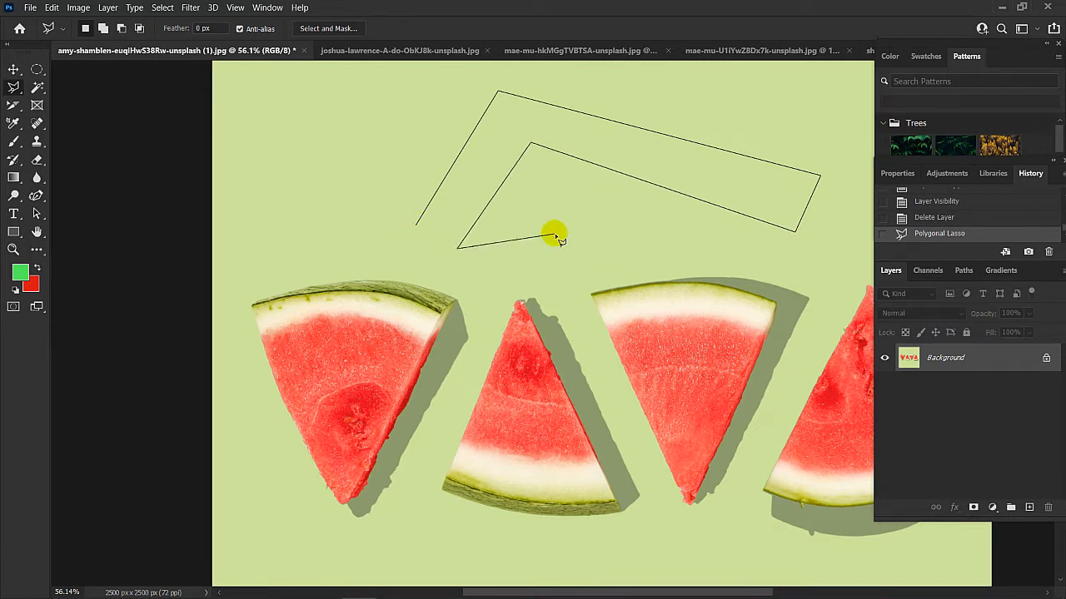
pyautogui.click(666, 200)
pyautogui.hscroll(-1, 119, 142)
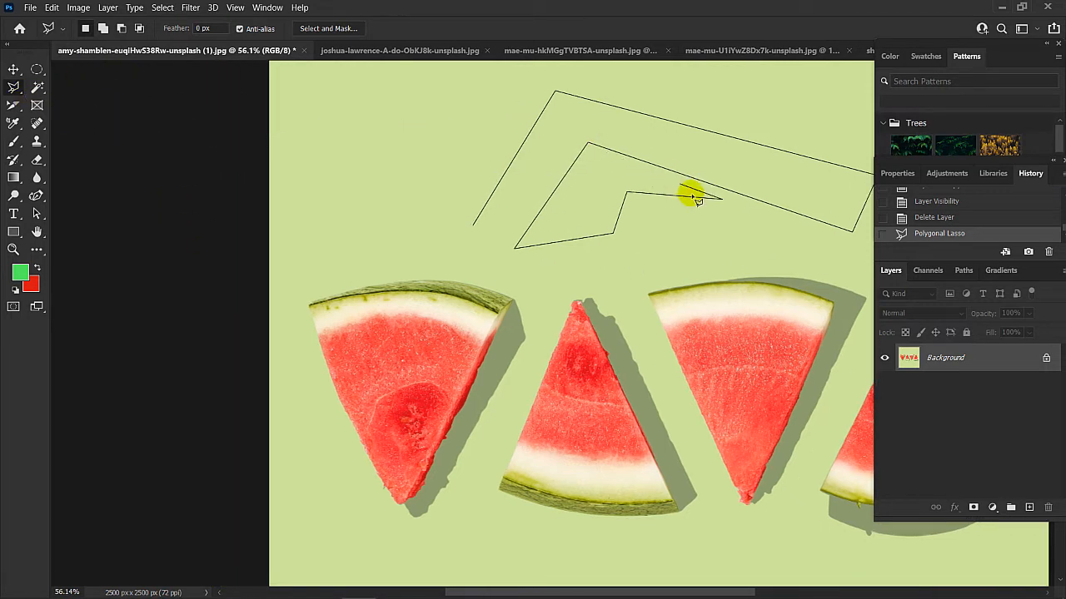
pyautogui.click(742, 240)
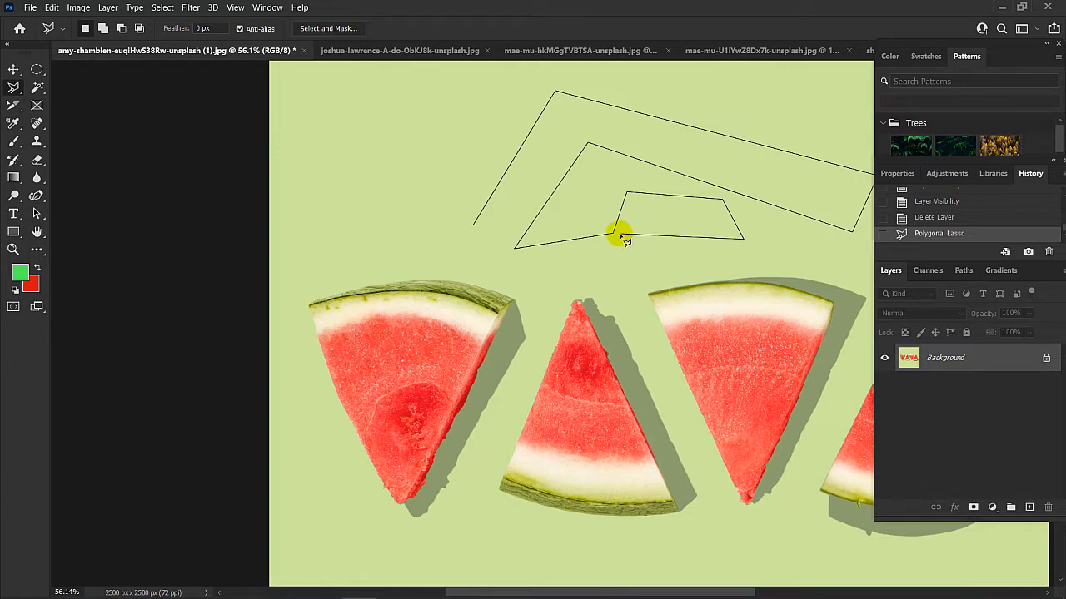
# - Remove the open outline's anchor points one by one and deselect the earlier polygonal selection
pyautogui.press('BackSpace')
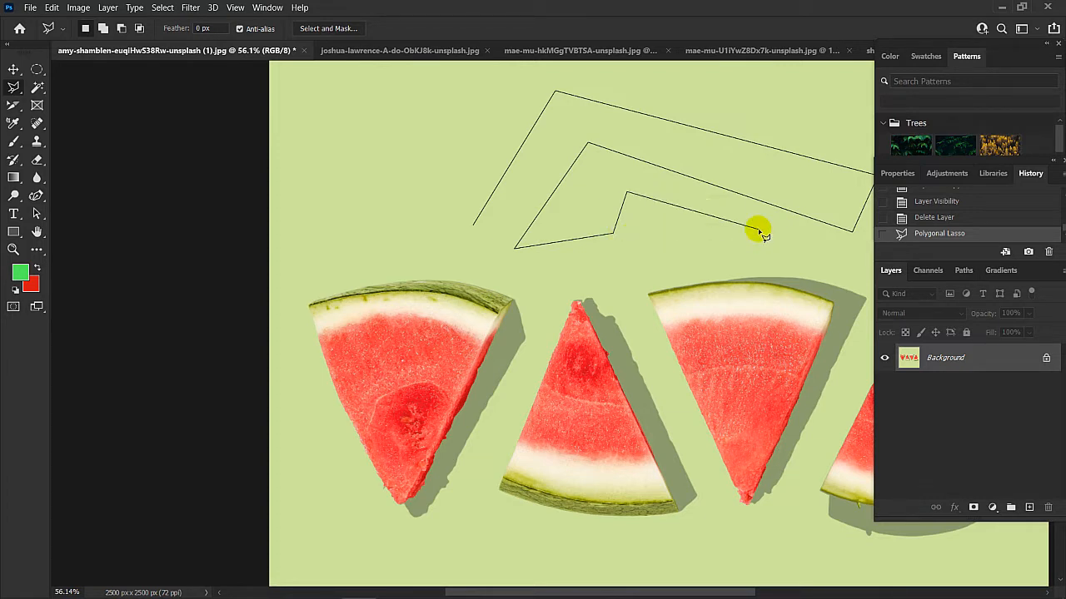
pyautogui.press('BackSpace')
pyautogui.press('BackSpace')
pyautogui.press('BackSpace')
pyautogui.press('BackSpace')
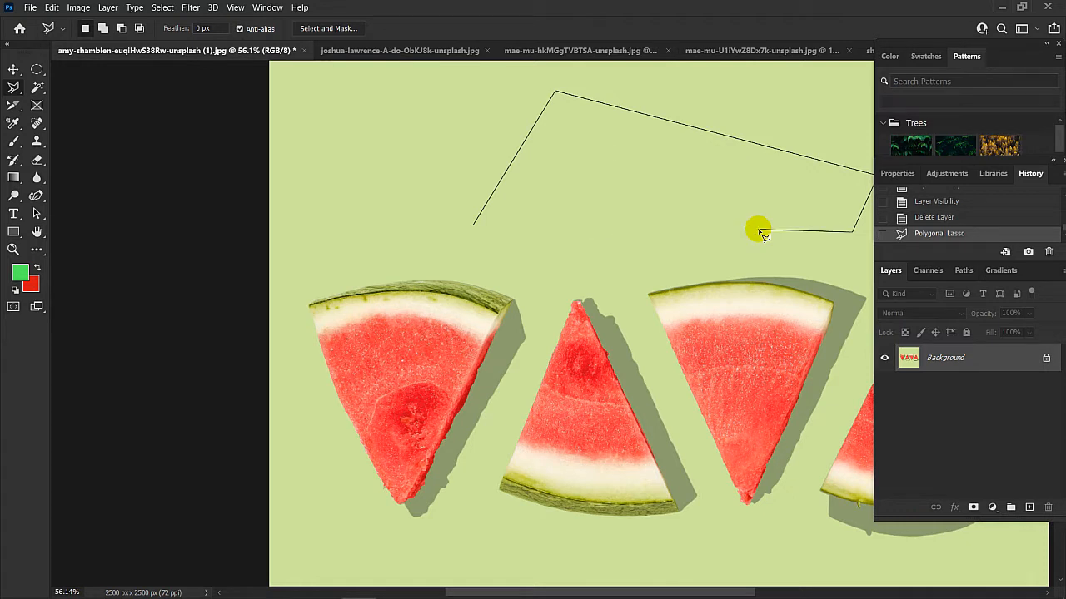
pyautogui.press('BackSpace')
pyautogui.press('BackSpace')
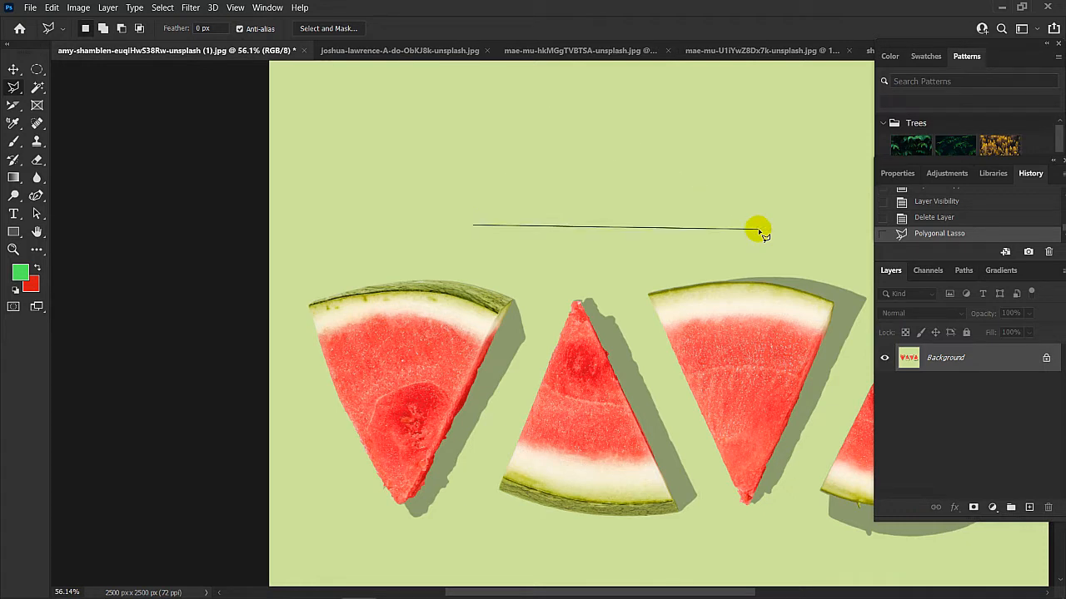
pyautogui.press('BackSpace')
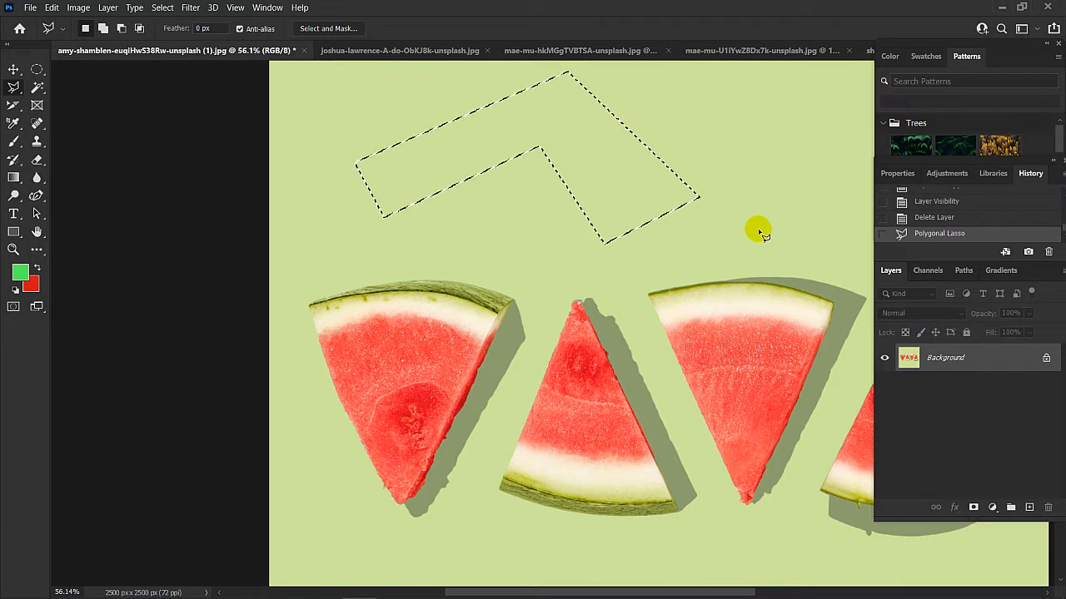
pyautogui.hotkey('ctrl', 'd')
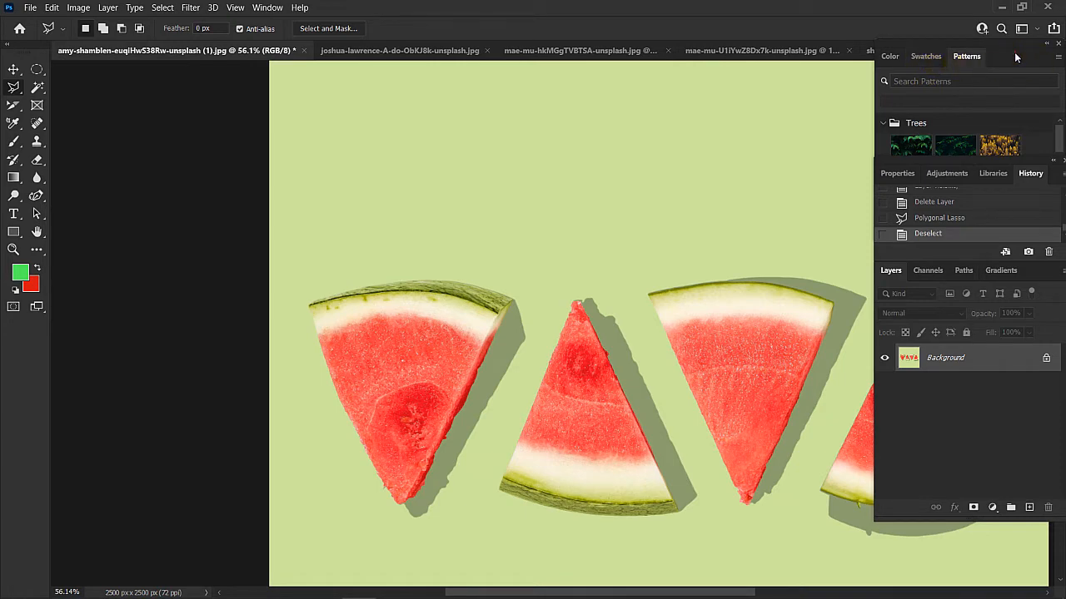
# - In the office building image, start a Polygonal Lasso outline at the building's lower-left base and add a point up its left edge
pyautogui.moveTo(1014, 57); pyautogui.dragTo(1020, 74)
pyautogui.click(958, 50)
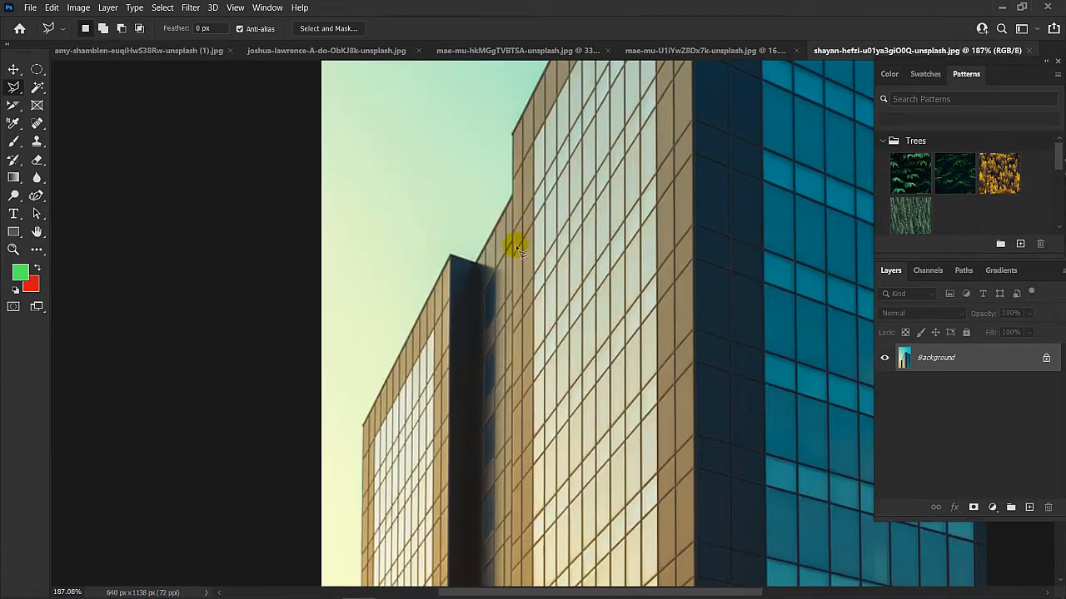
pyautogui.scroll(-5, 408, 359)
pyautogui.scroll(5, 383, 344)
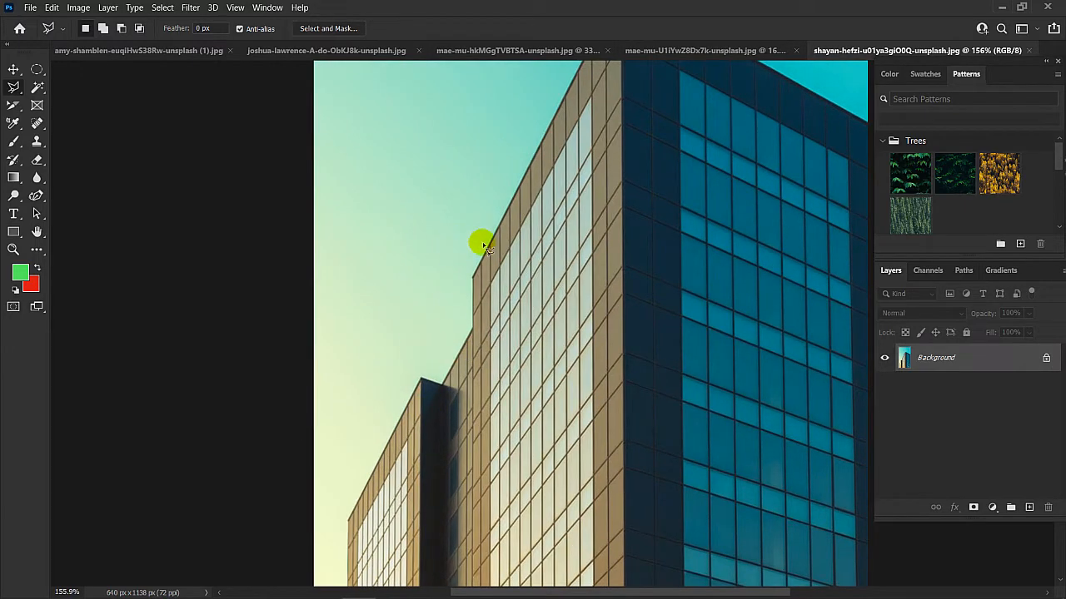
pyautogui.scroll(-5, 408, 388)
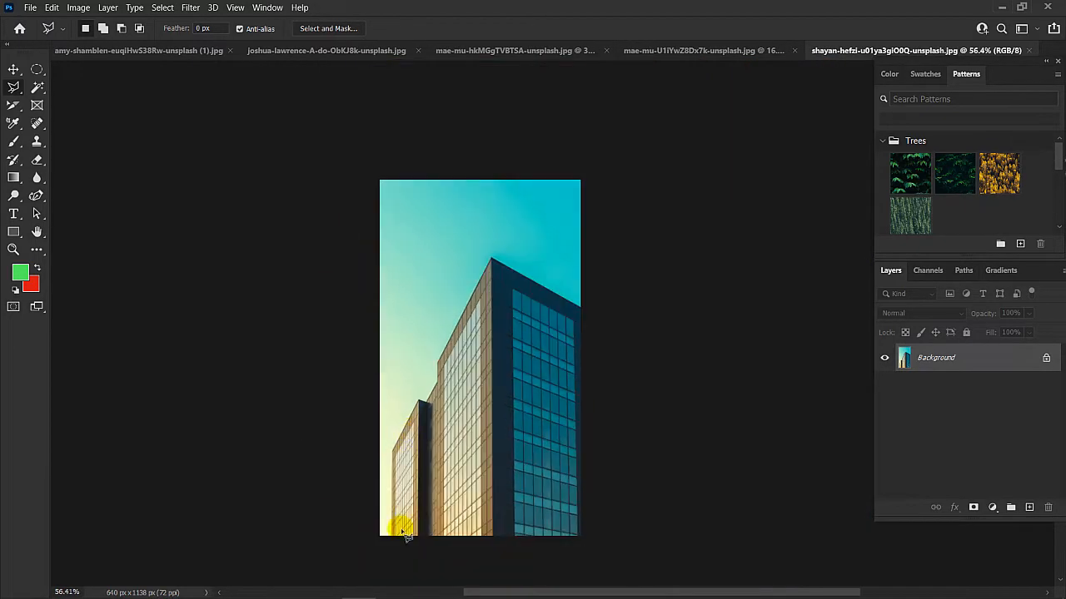
pyautogui.scroll(3, 388, 533)
pyautogui.scroll(6, 388, 534)
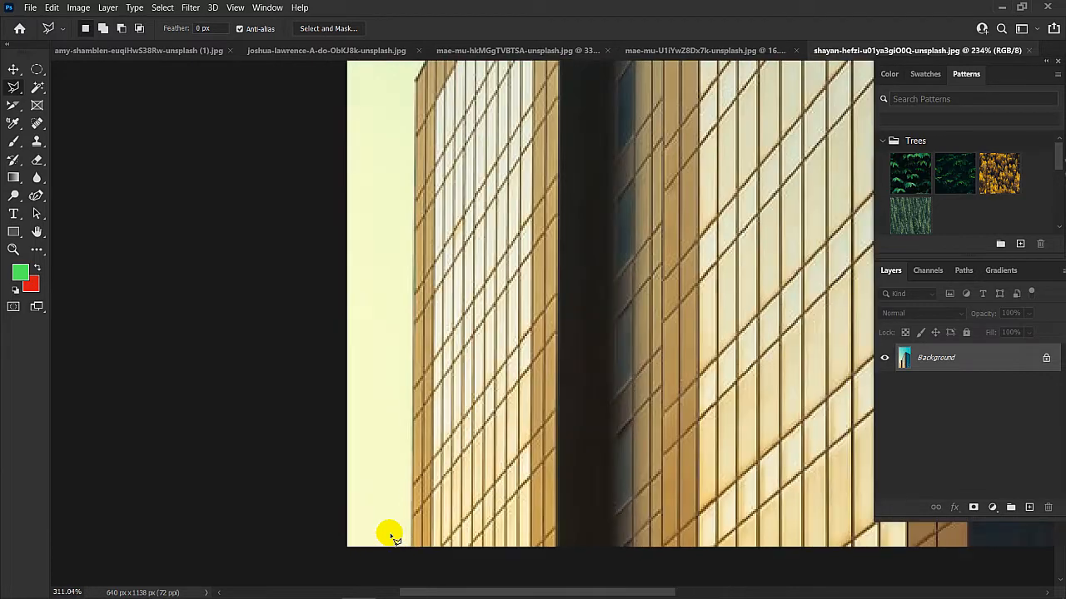
pyautogui.scroll(3, 417, 549)
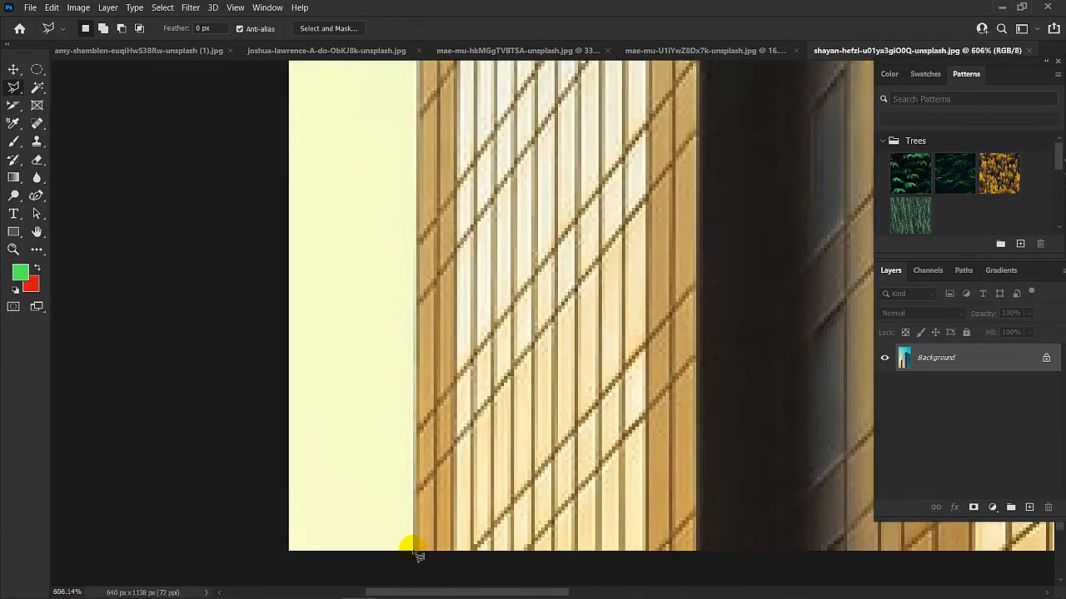
pyautogui.scroll(1, 407, 549)
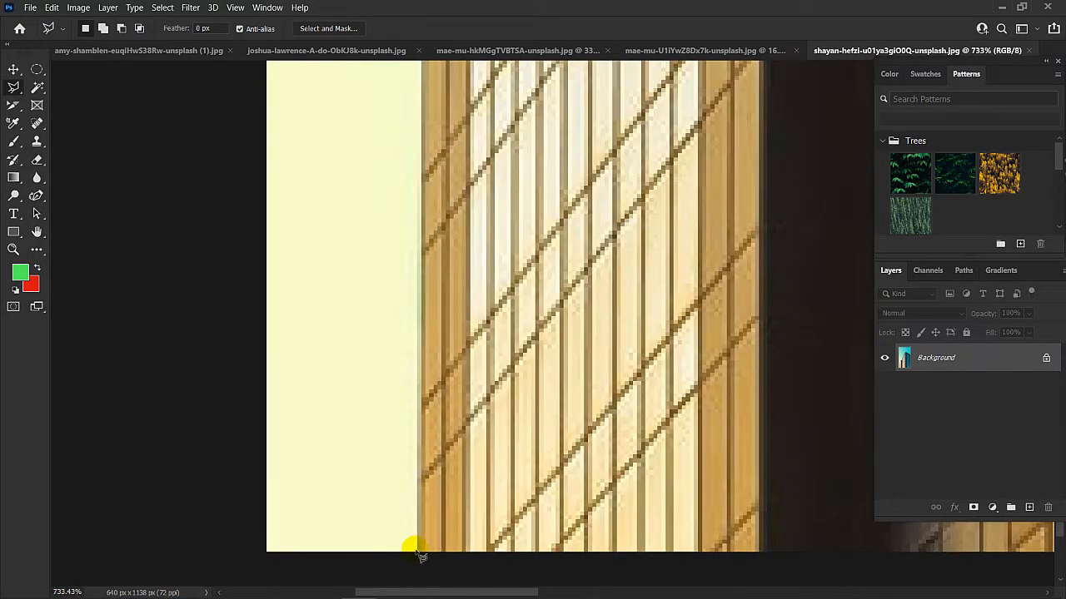
pyautogui.click(418, 555)
pyautogui.moveTo(409, 234); pyautogui.dragTo(419, 206)
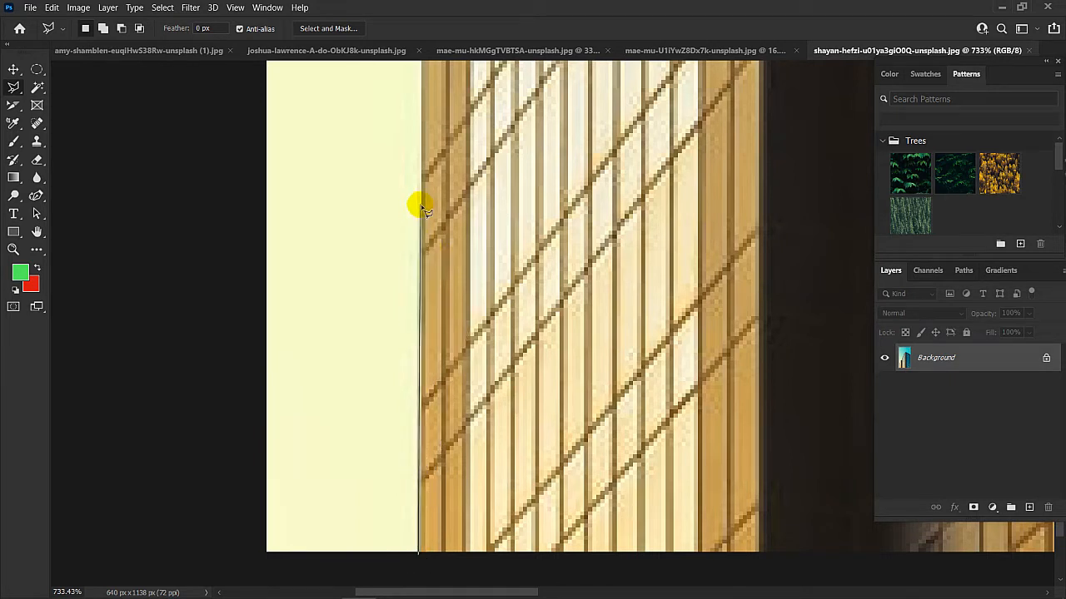
pyautogui.click(419, 207)
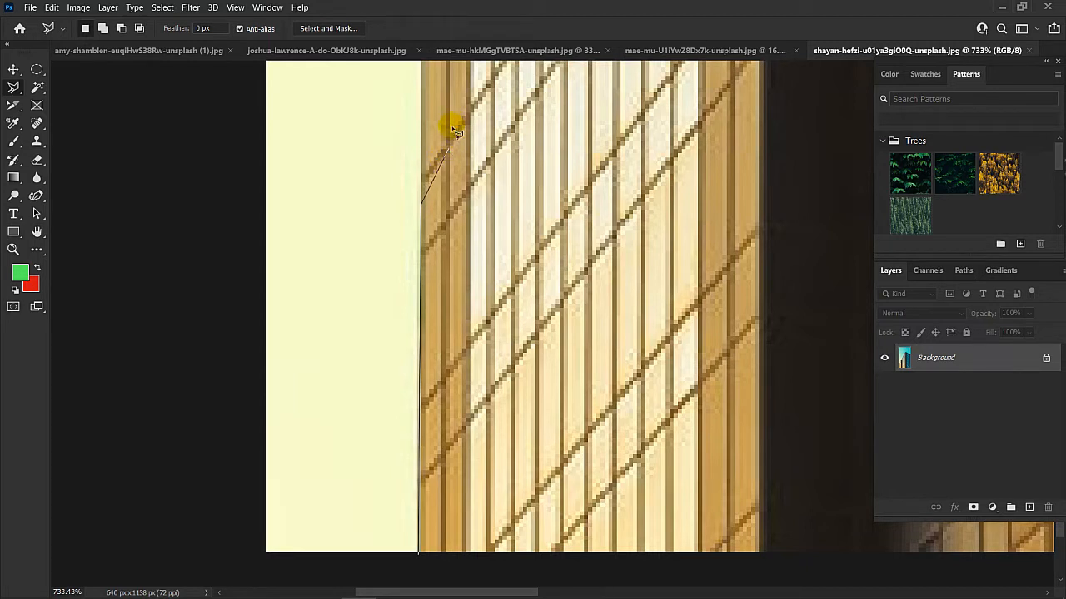
# - Continue the outline up the low wing's left edge and place a point at its upper-left corner
pyautogui.press('space')
pyautogui.moveTo(469, 97)
pyautogui.mouseDown()
pyautogui.moveTo(447, 267)
pyautogui.moveTo(374, 471)
pyautogui.mouseUp()
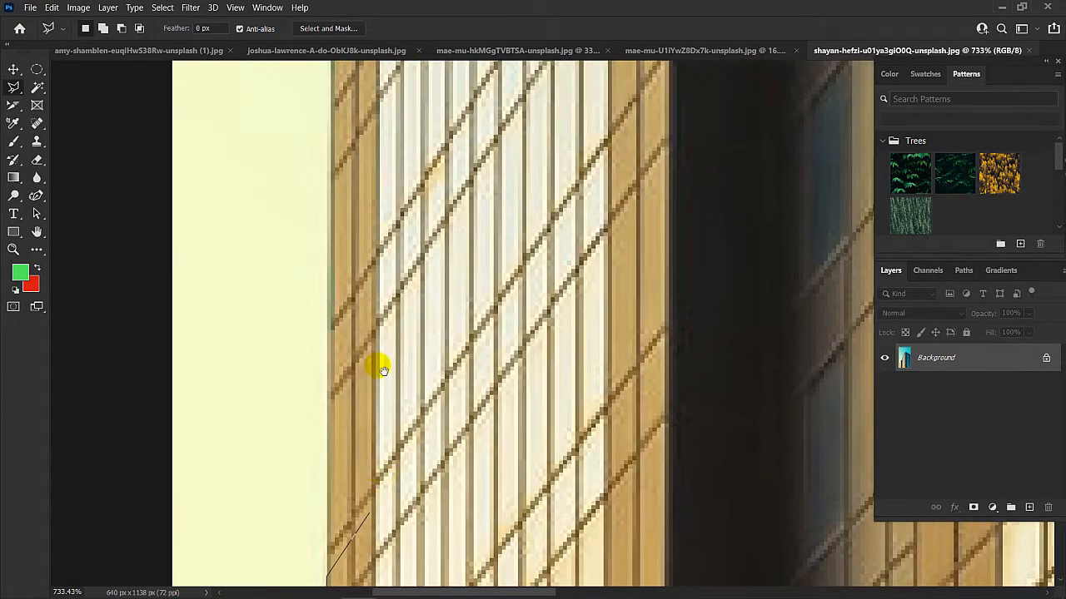
pyautogui.hotkey('ctrl', '-')
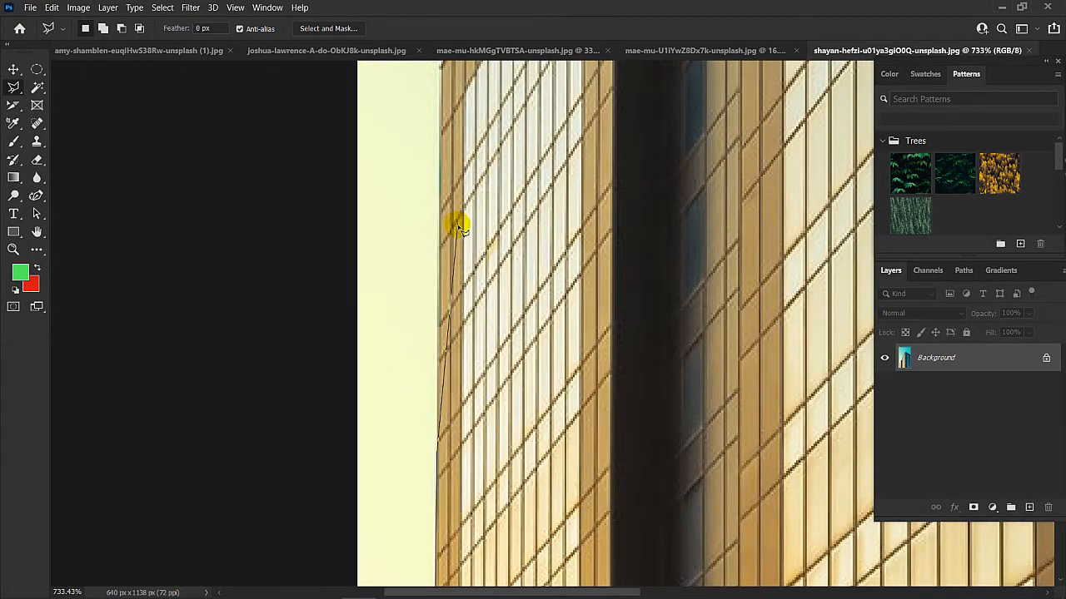
pyautogui.moveTo(482, 166); pyautogui.dragTo(431, 343)
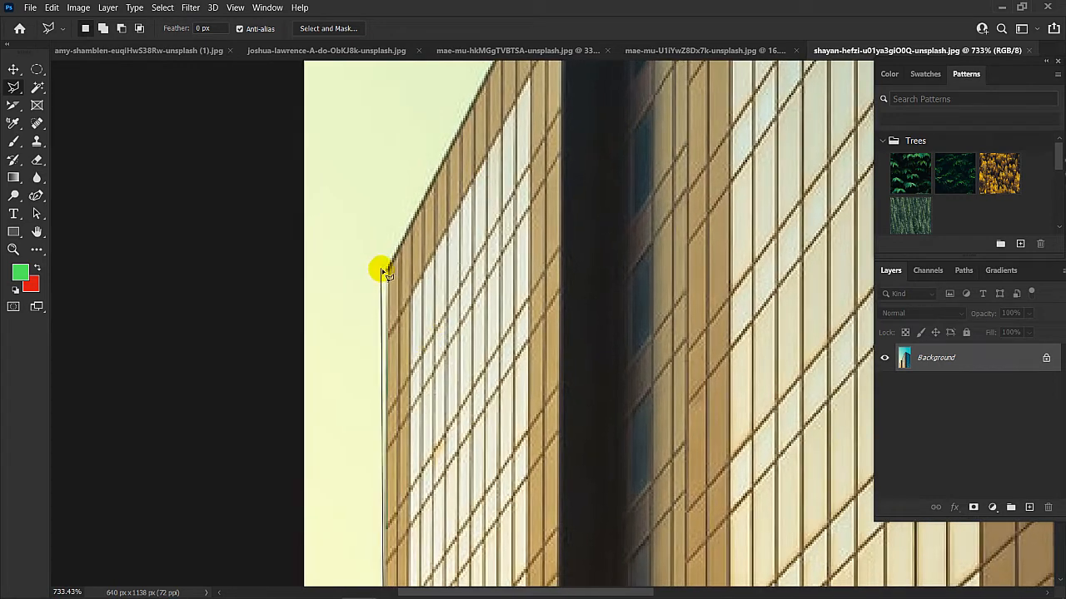
pyautogui.hotkey('ctrl', '+')
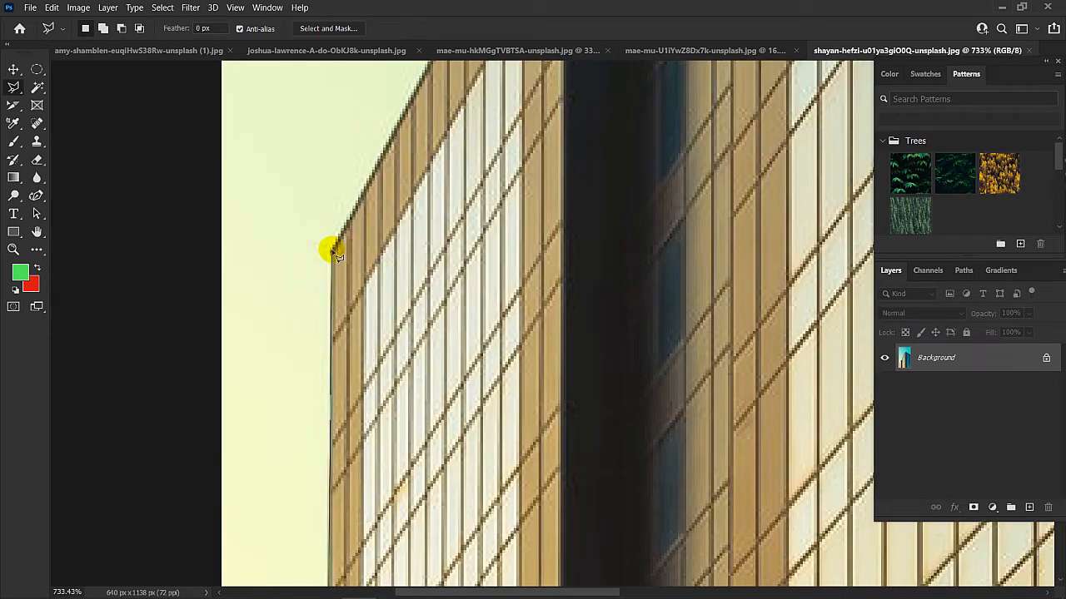
pyautogui.click(332, 251)
# - Trace the low wing's sloping roofline over its peak and on to the base of the main tower's vertical step
pyautogui.moveTo(425, 151)
pyautogui.mouseDown()
pyautogui.moveTo(334, 342)
pyautogui.moveTo(345, 324)
pyautogui.mouseUp()
pyautogui.click(393, 157)
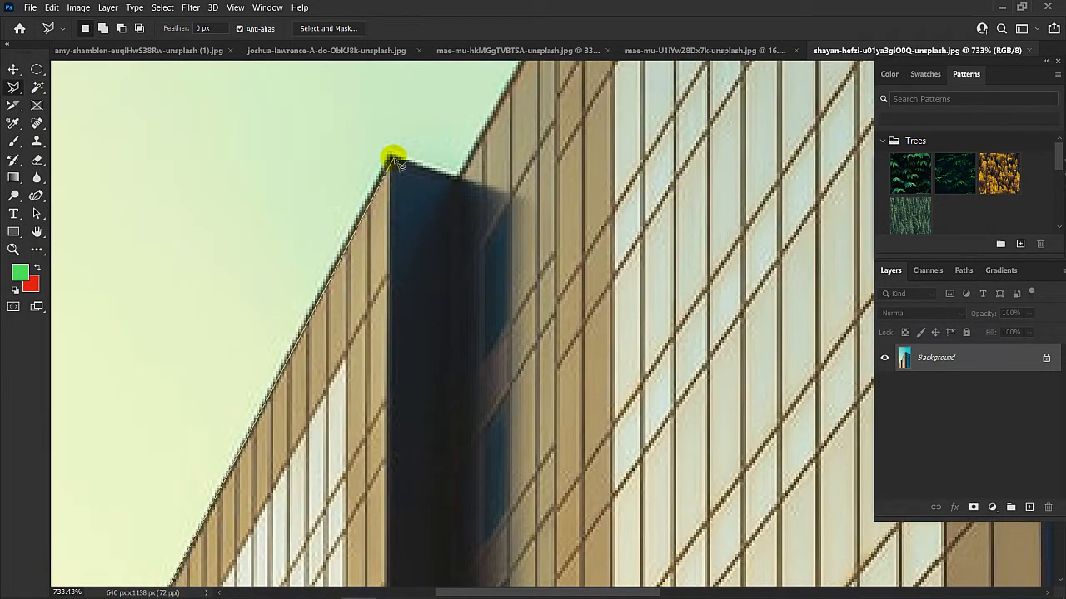
pyautogui.click(388, 154)
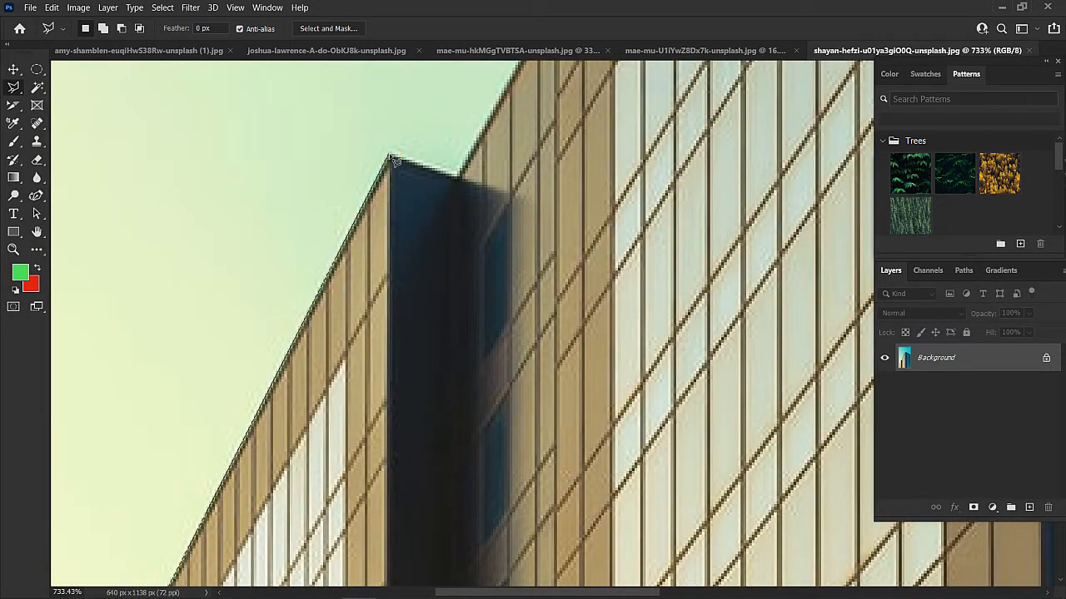
pyautogui.click(456, 177)
pyautogui.moveTo(589, 126); pyautogui.dragTo(365, 380)
pyautogui.click(330, 250)
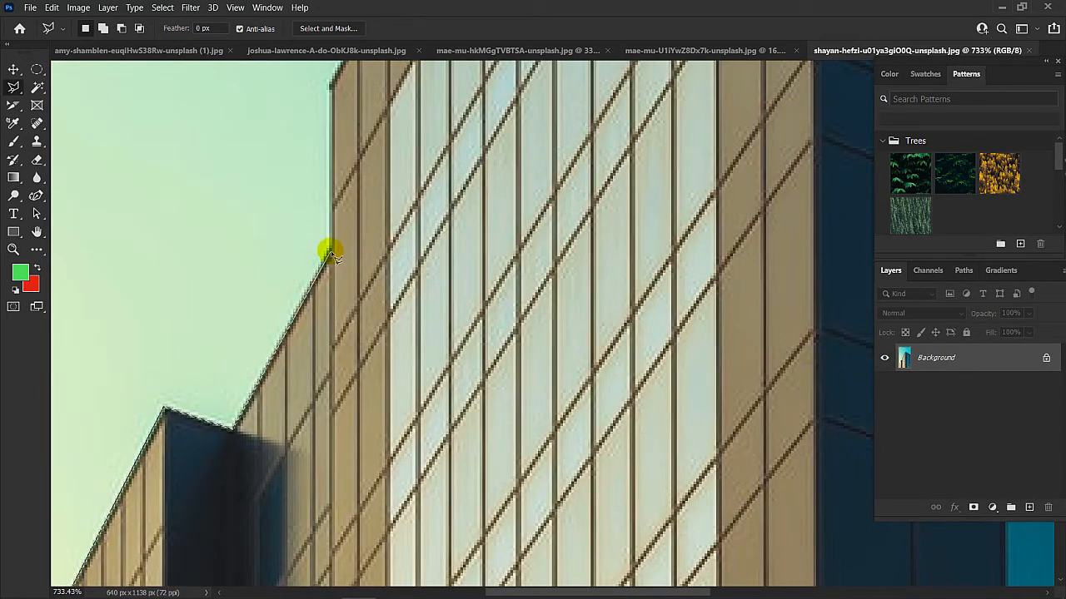
# - Extend the outline up the tower's vertical step and along its sloping left roof edge to the tower's peak
pyautogui.moveTo(343, 159); pyautogui.dragTo(337, 323)
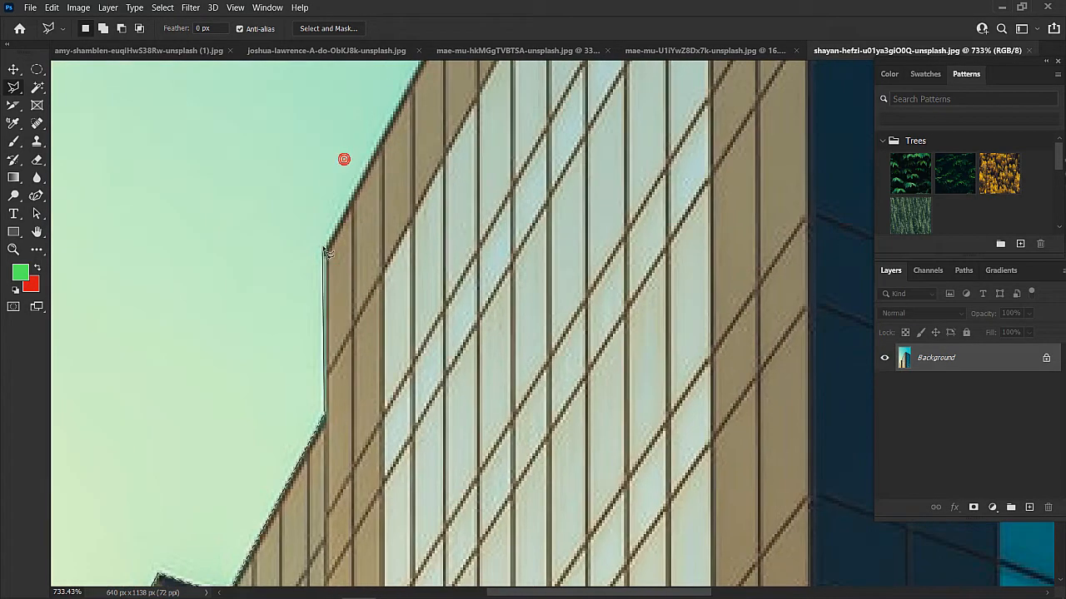
pyautogui.click(323, 250)
pyautogui.moveTo(472, 139); pyautogui.dragTo(291, 403)
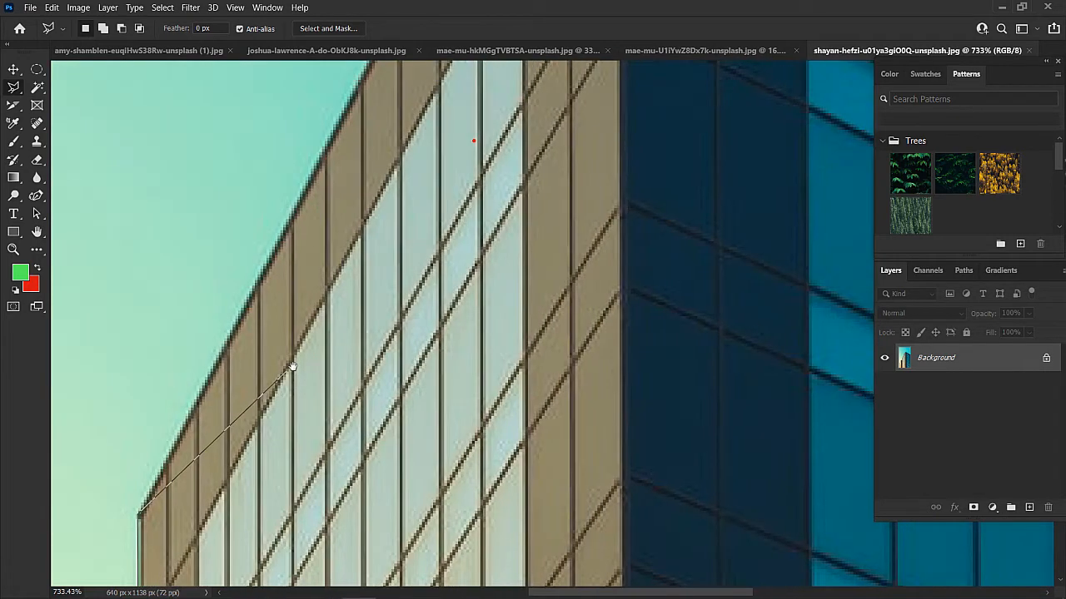
pyautogui.moveTo(426, 125); pyautogui.dragTo(357, 400)
pyautogui.click(408, 125)
pyautogui.moveTo(486, 101)
pyautogui.mouseDown()
pyautogui.moveTo(471, 309)
pyautogui.moveTo(360, 357)
pyautogui.mouseUp()
pyautogui.click(425, 101)
pyautogui.click(426, 101)
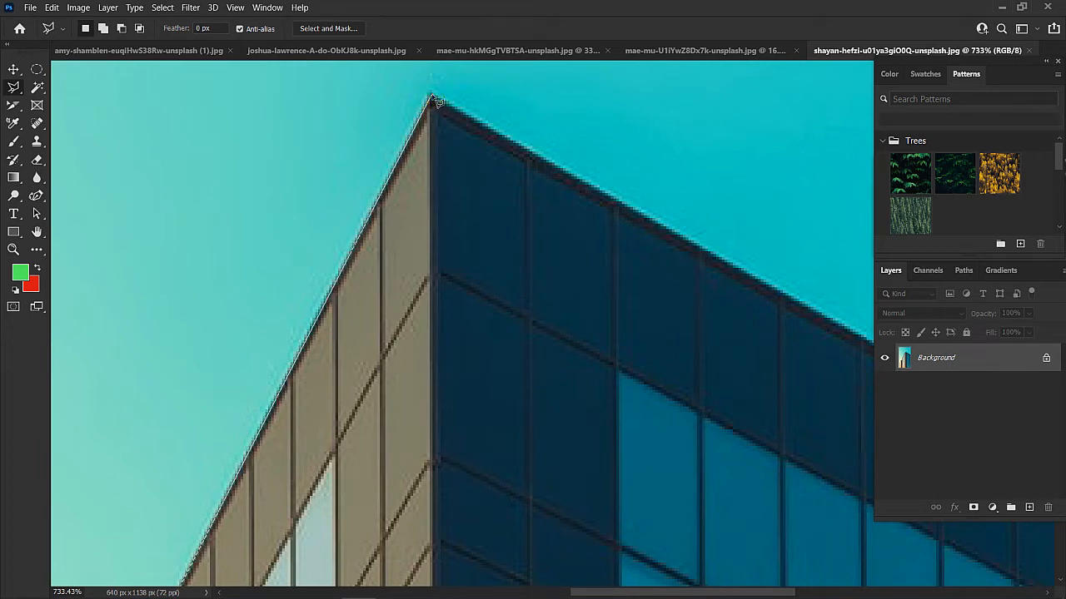
# - Trace the tower's descending roof edge from the peak to just past the image's right border
pyautogui.moveTo(630, 205); pyautogui.dragTo(290, 128)
pyautogui.moveTo(450, 229)
pyautogui.mouseDown()
pyautogui.moveTo(533, 256)
pyautogui.moveTo(537, 268)
pyautogui.mouseUp()
pyautogui.moveTo(703, 326); pyautogui.dragTo(368, 190)
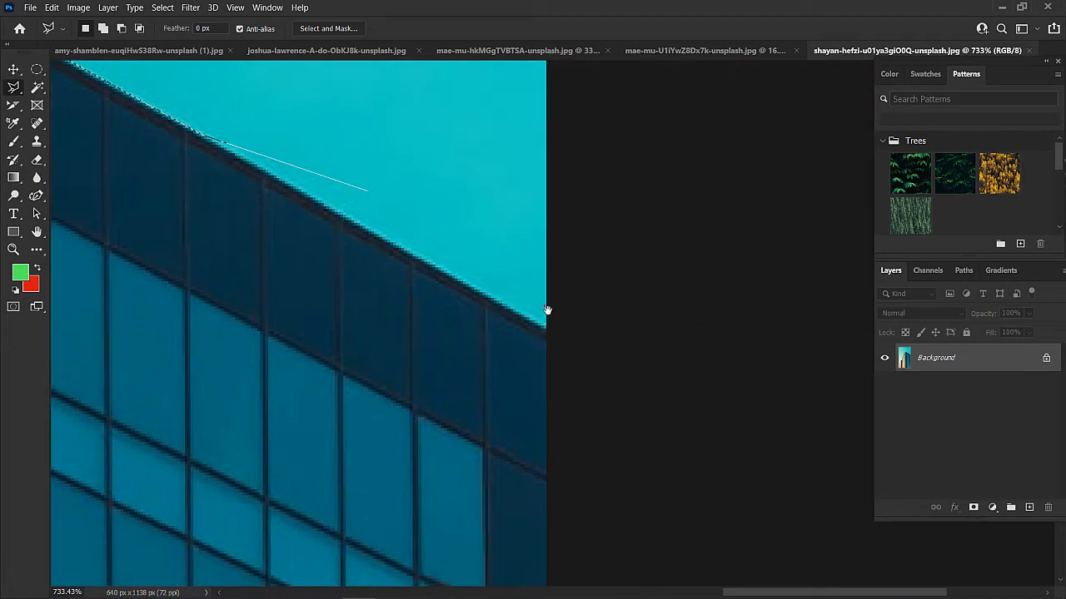
pyautogui.click(554, 326)
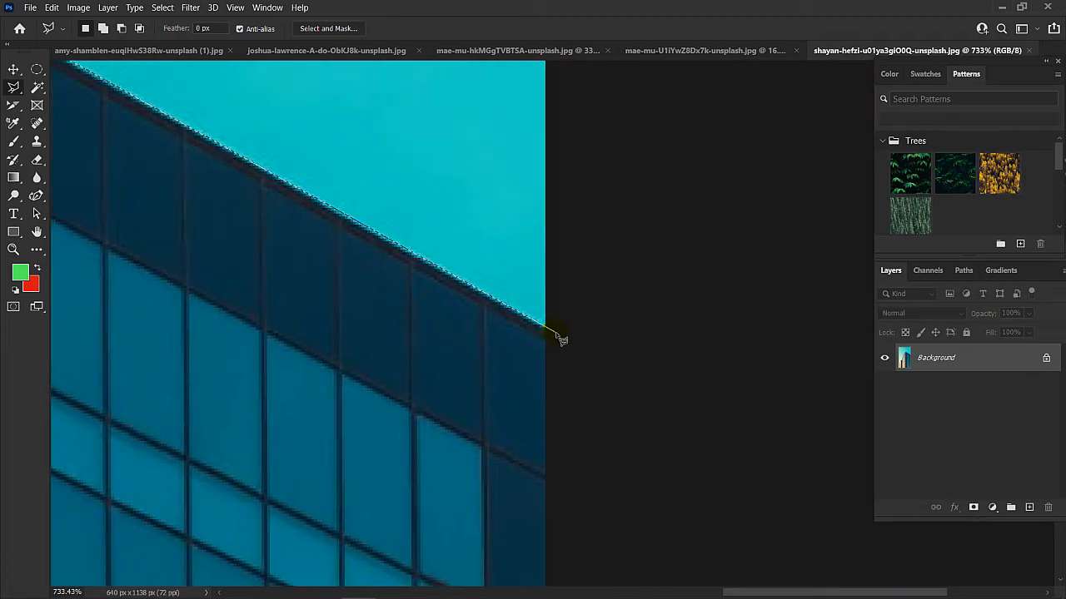
# - Carry the outline outside the canvas, down and around the building's base, and close it at the starting point
pyautogui.scroll(-10, 537, 308)
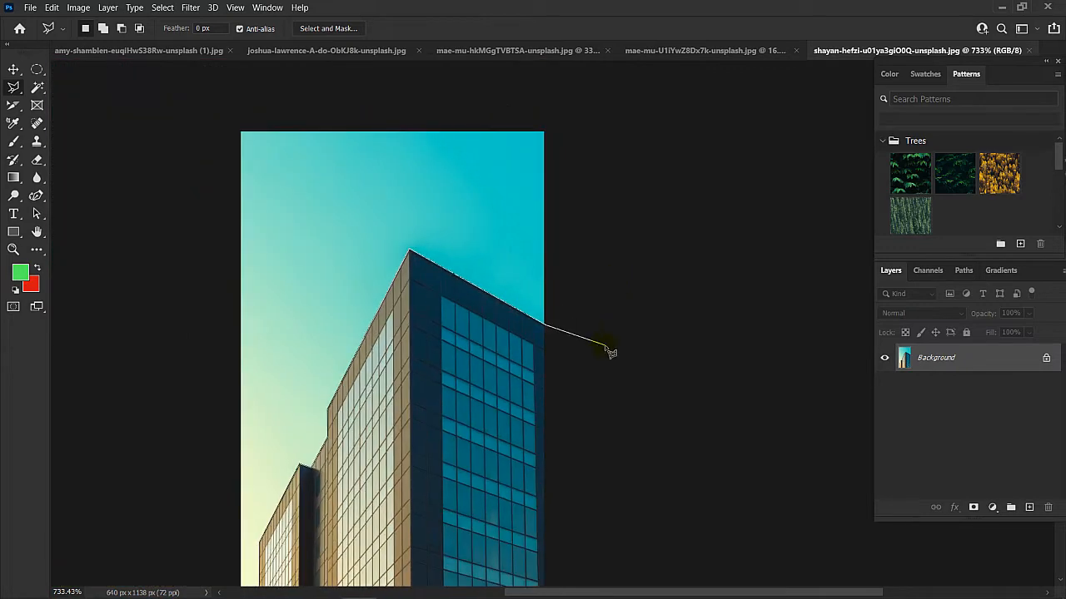
pyautogui.moveTo(577, 419); pyautogui.dragTo(616, 182)
pyautogui.click(653, 335)
pyautogui.click(670, 472)
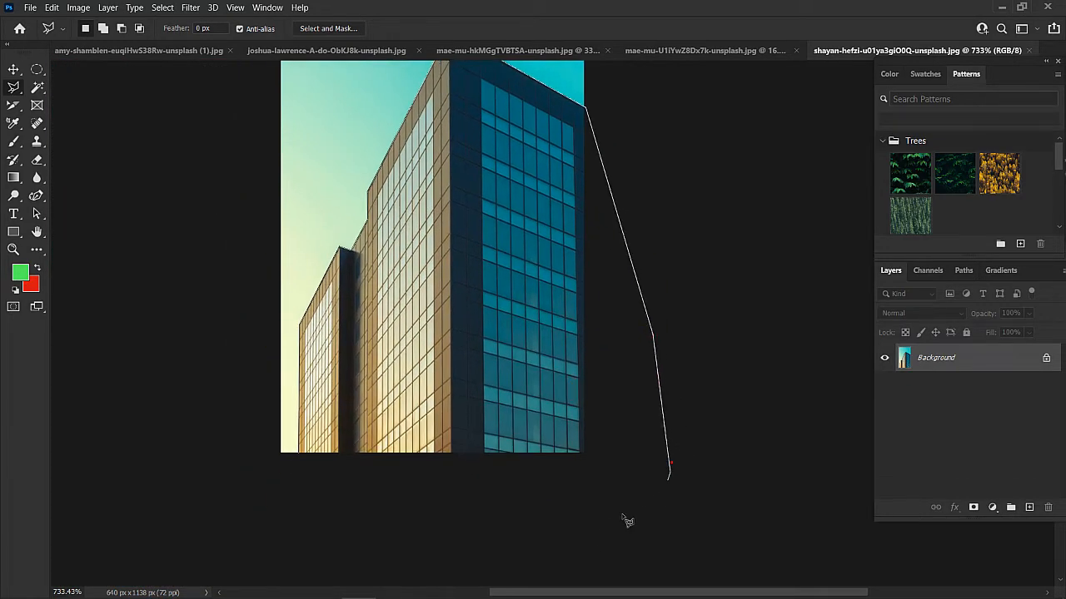
pyautogui.click(595, 537)
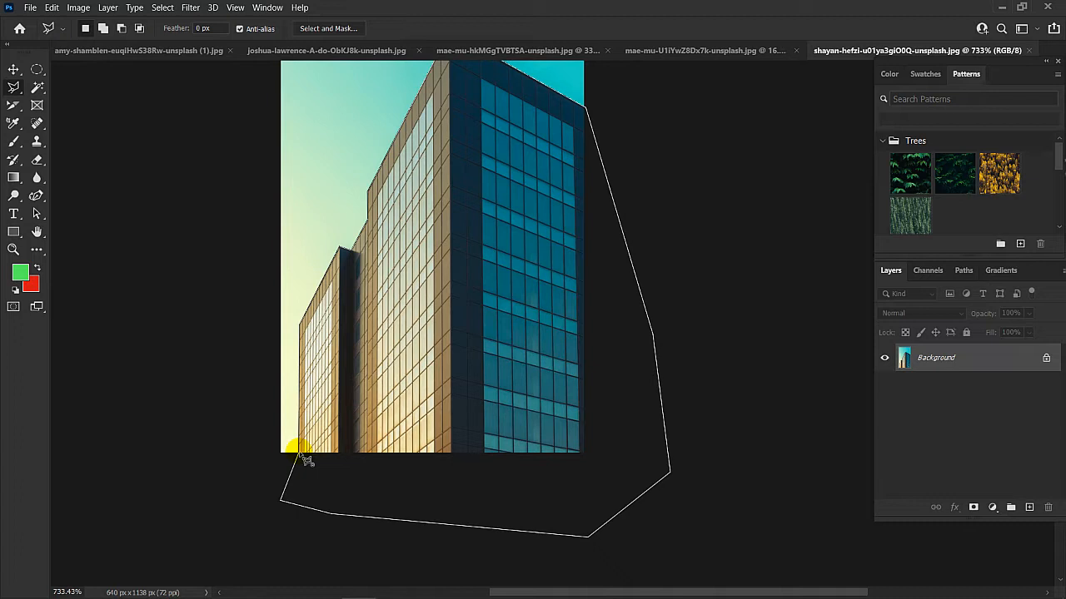
pyautogui.click(303, 458)
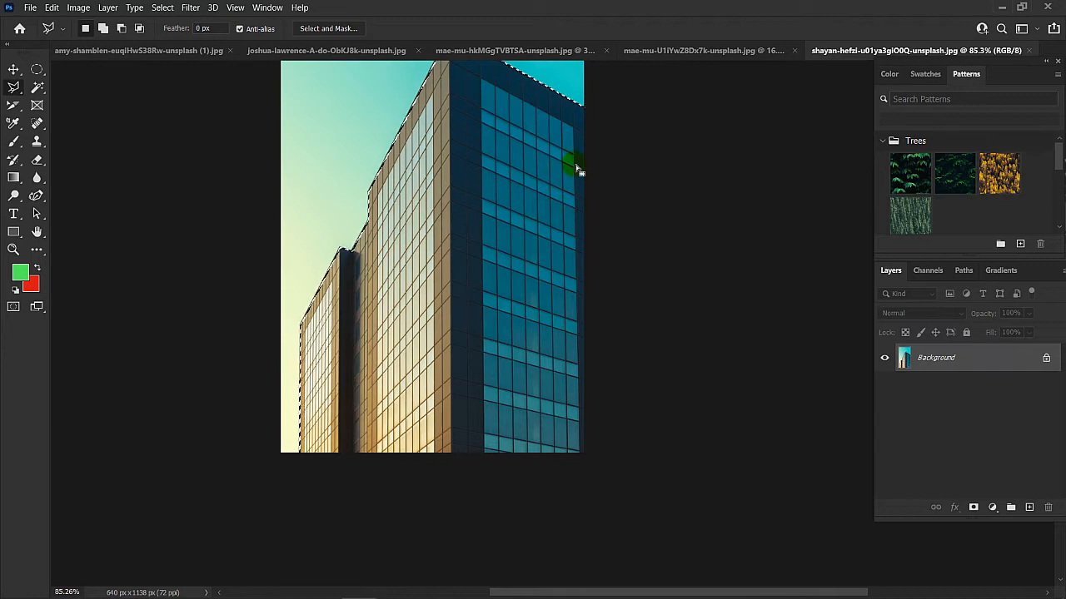
# - Copy the selected building to a new layer and hide the Background layer
pyautogui.scroll(-3, 576, 171)
pyautogui.scroll(-2, 533, 217)
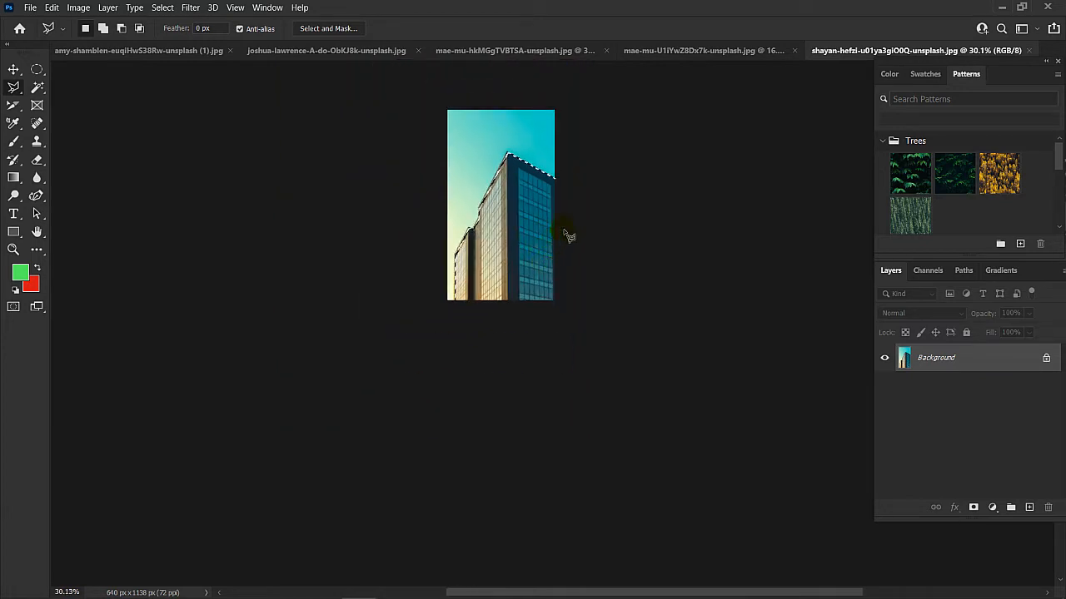
pyautogui.scroll(4, 500, 100)
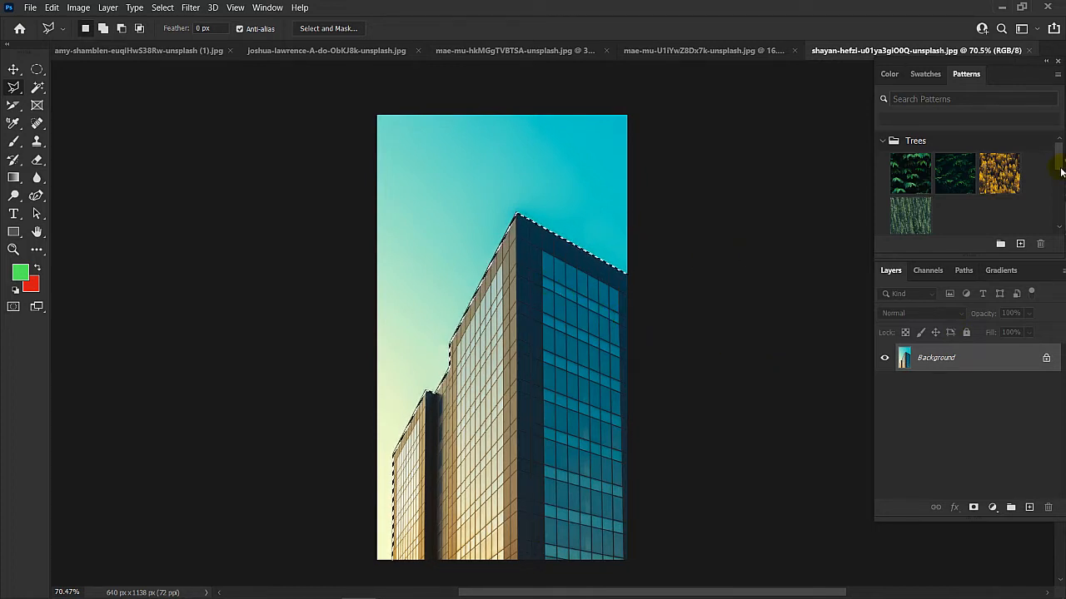
pyautogui.hotkey('ctrl', 'j')
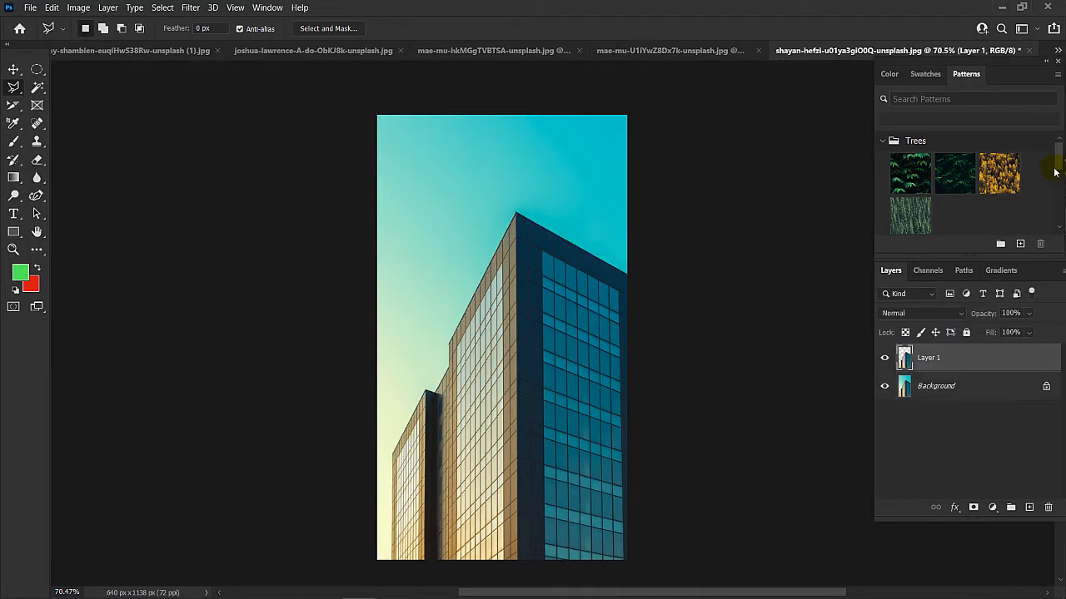
pyautogui.click(885, 386)
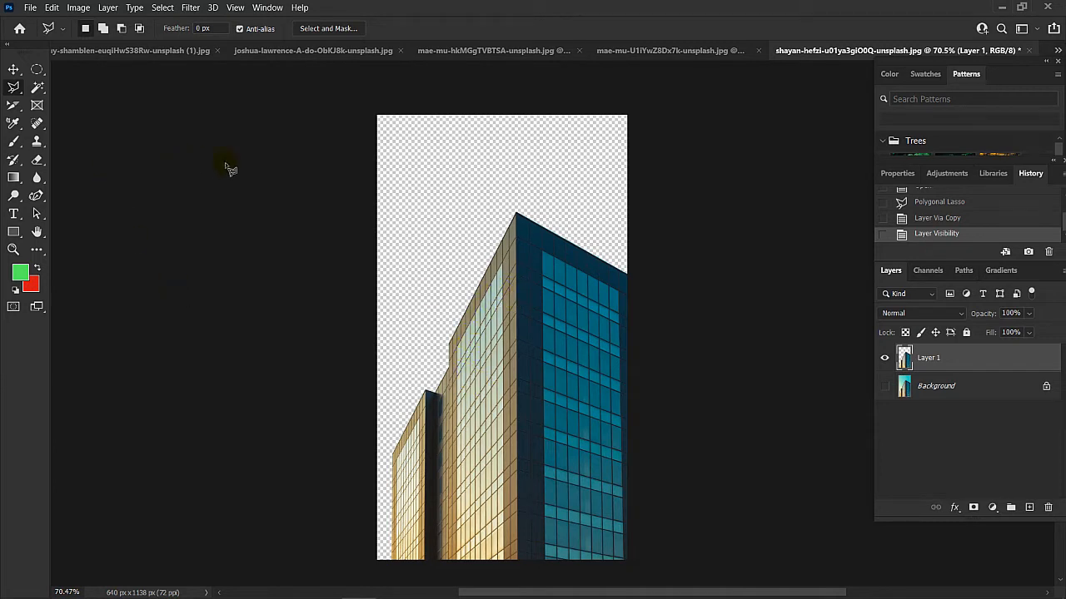
# - Switch to the skyscraper image and select the full-width strip of sky above the tower with the Rectangular Marquee
pyautogui.click(314, 50)
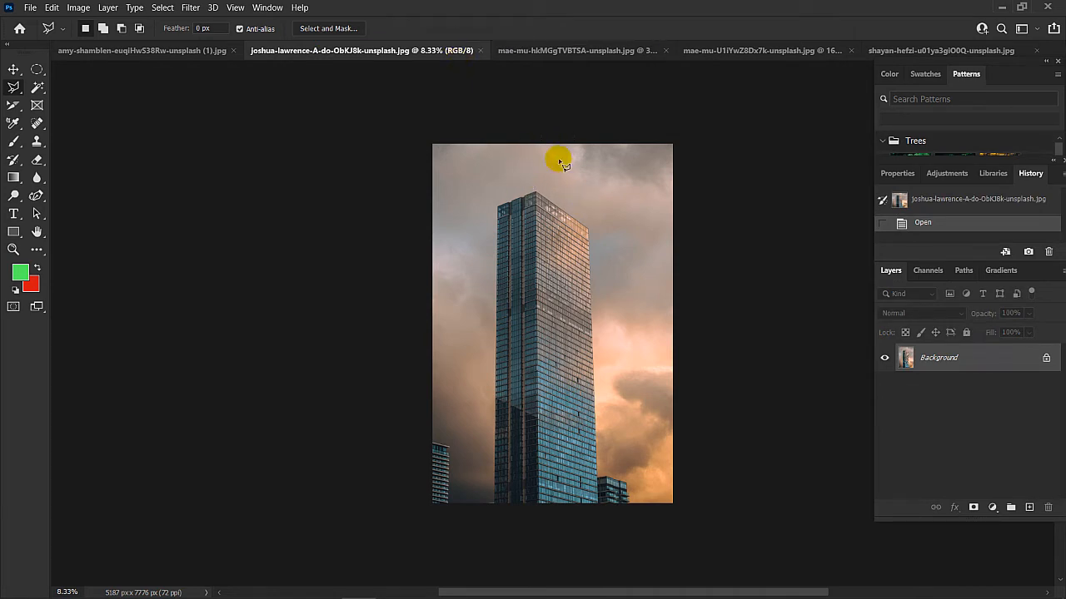
pyautogui.rightClick(36, 70)
pyautogui.click(96, 69)
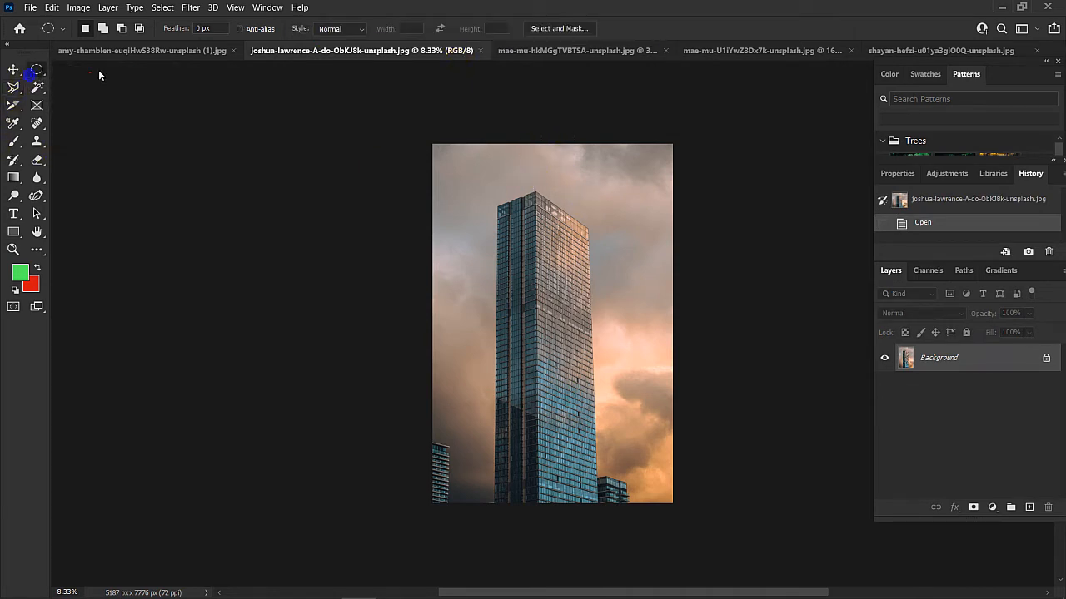
pyautogui.moveTo(416, 145); pyautogui.dragTo(690, 189)
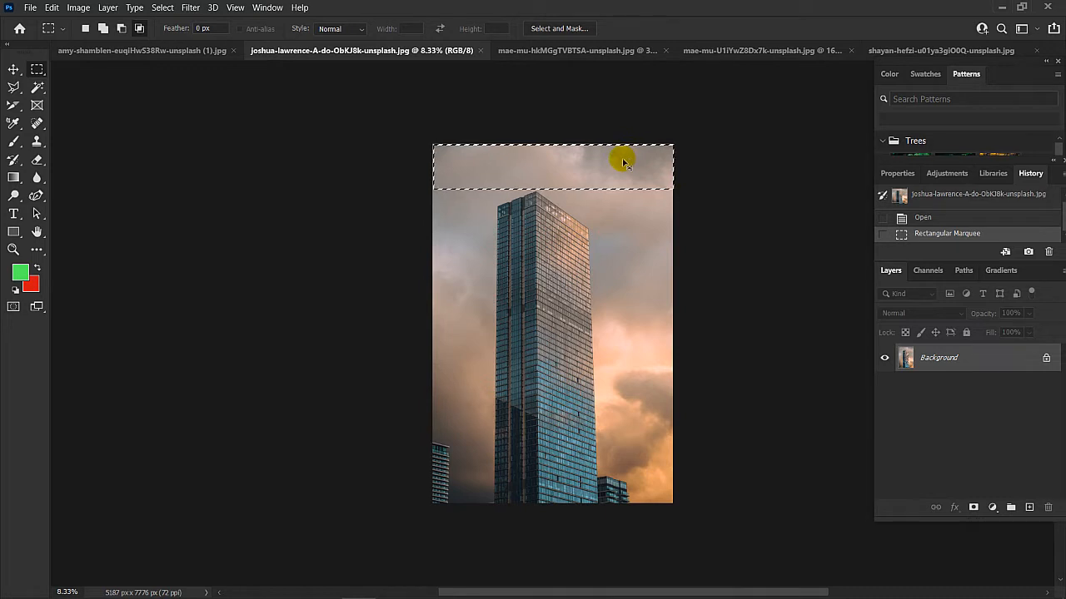
# - Copy the selected sky strip and paste it into the office building image as a new layer
pyautogui.click(763, 50)
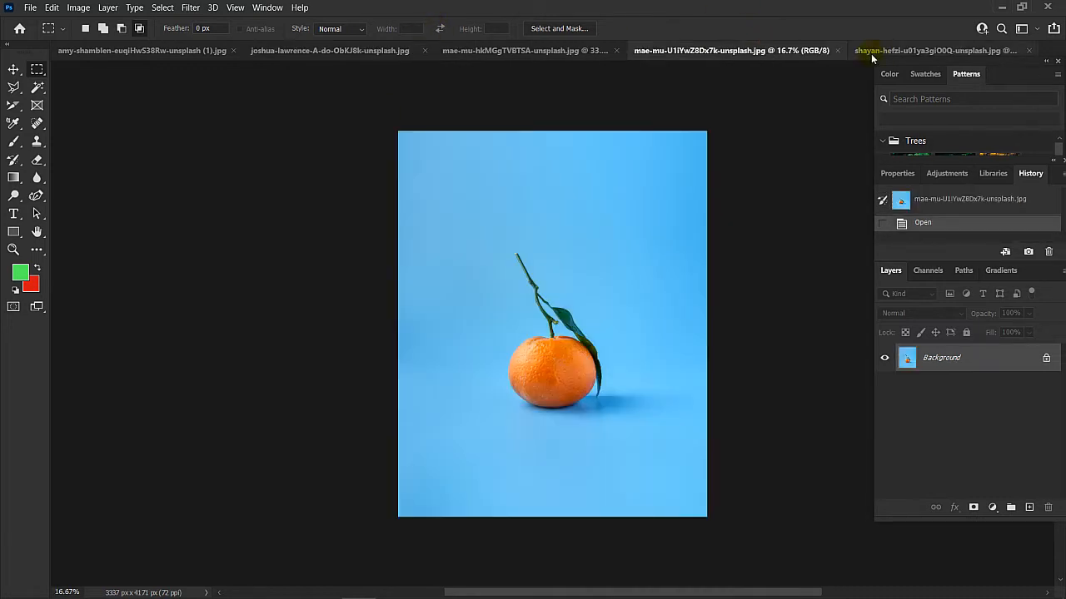
pyautogui.click(893, 52)
pyautogui.hotkey('ctrl', 'v')
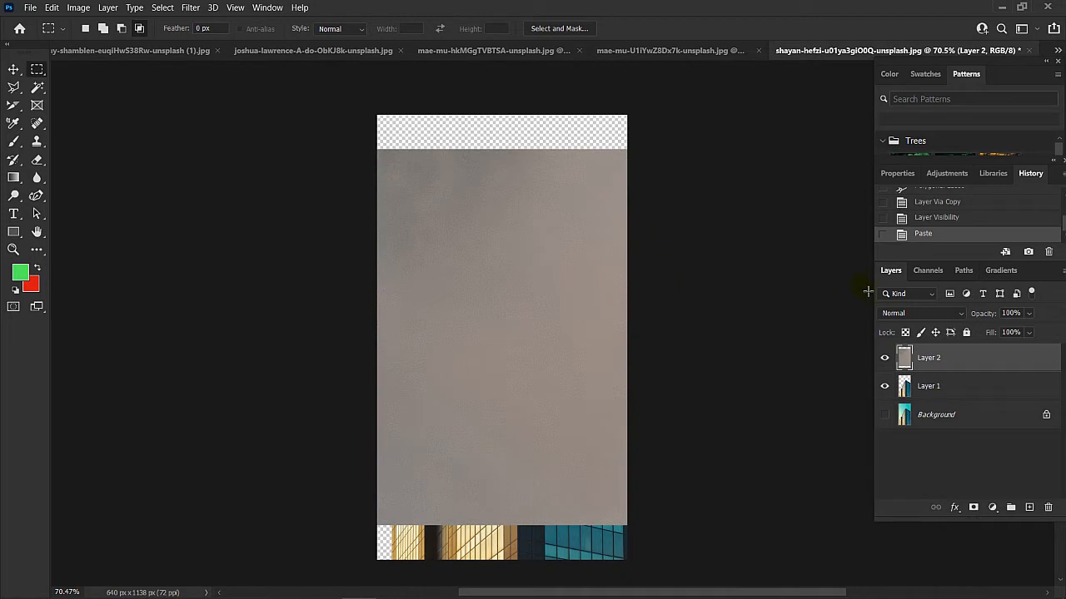
# - Place the pasted sky layer beneath Layer 1 and move the sky up to cover the canvas's upper area
pyautogui.click(13, 69)
pyautogui.moveTo(625, 255); pyautogui.dragTo(316, 238)
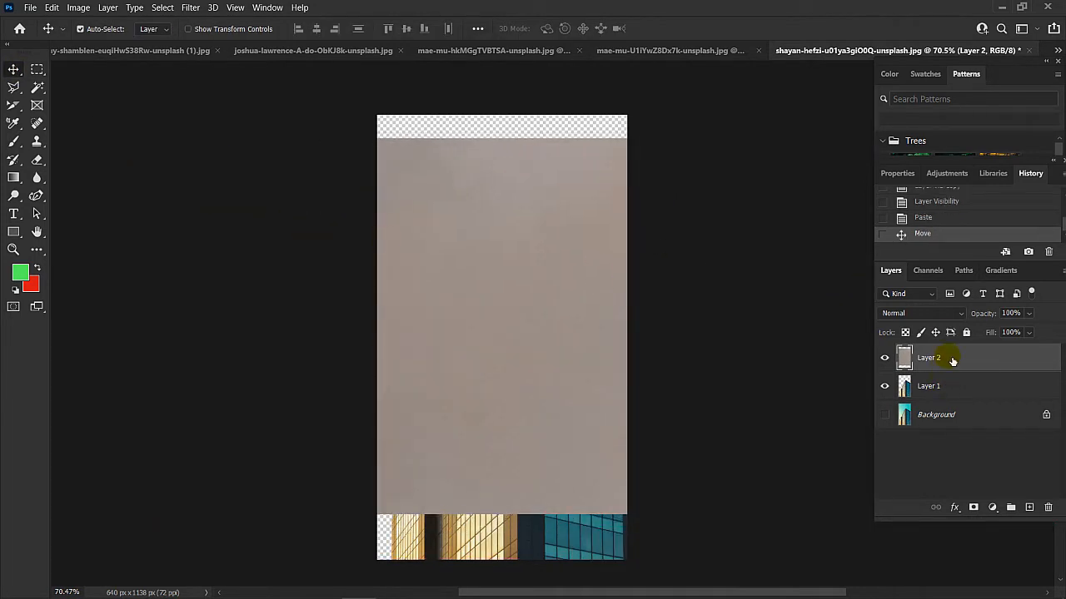
pyautogui.moveTo(953, 369); pyautogui.dragTo(954, 403)
pyautogui.moveTo(478, 200); pyautogui.dragTo(471, 164)
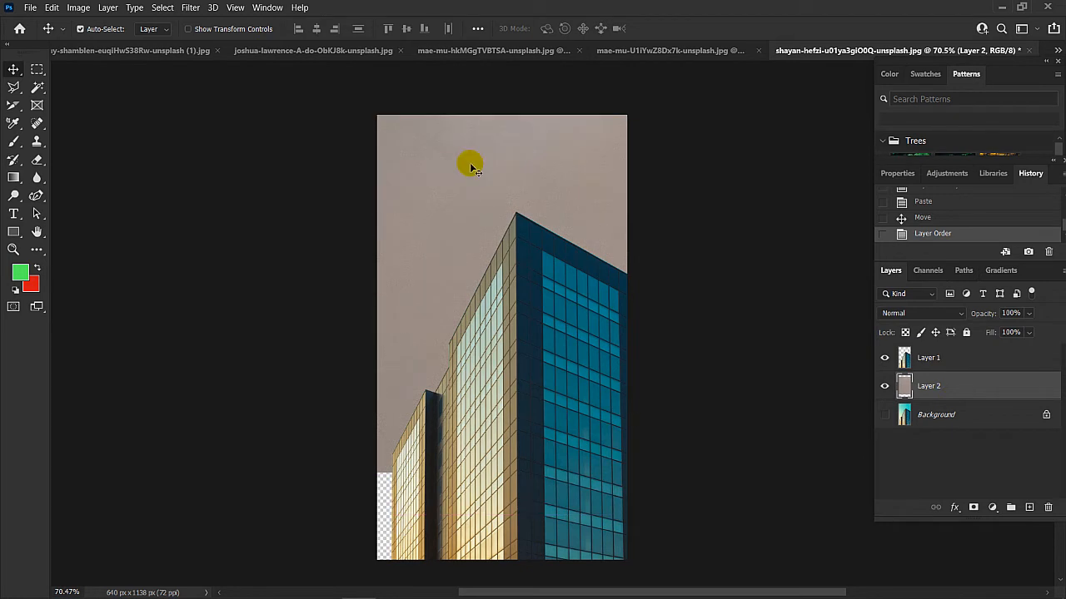
# - Free-transform Layer 2's sky, resizing and repositioning it to fit the canvas's full width and height
pyautogui.scroll(-3, 466, 229)
pyautogui.scroll(-1, 463, 226)
pyautogui.hotkey('ctrl', 't')
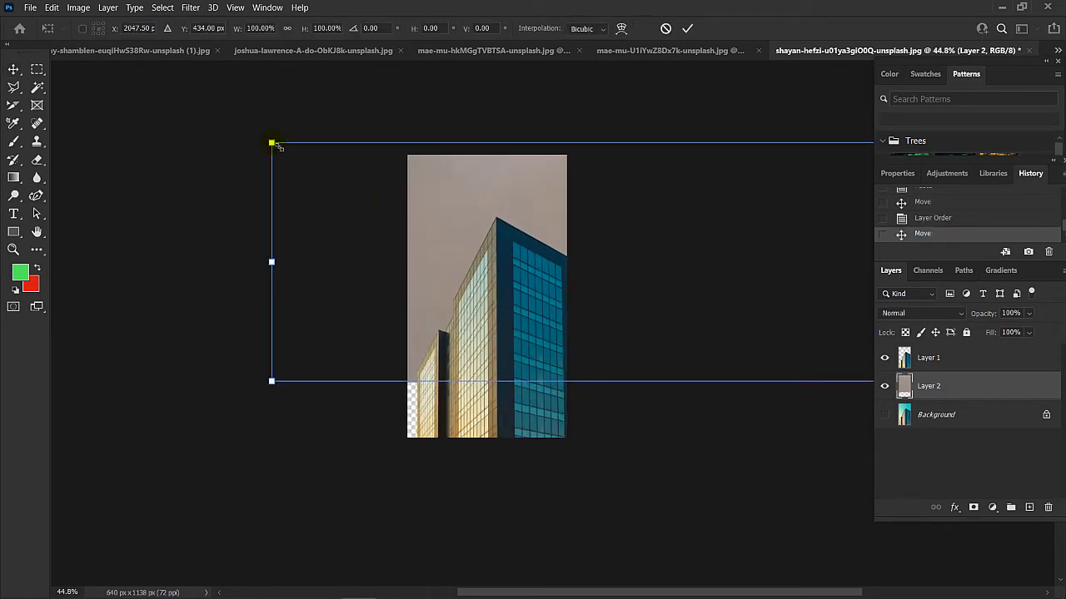
pyautogui.moveTo(283, 149); pyautogui.dragTo(638, 214)
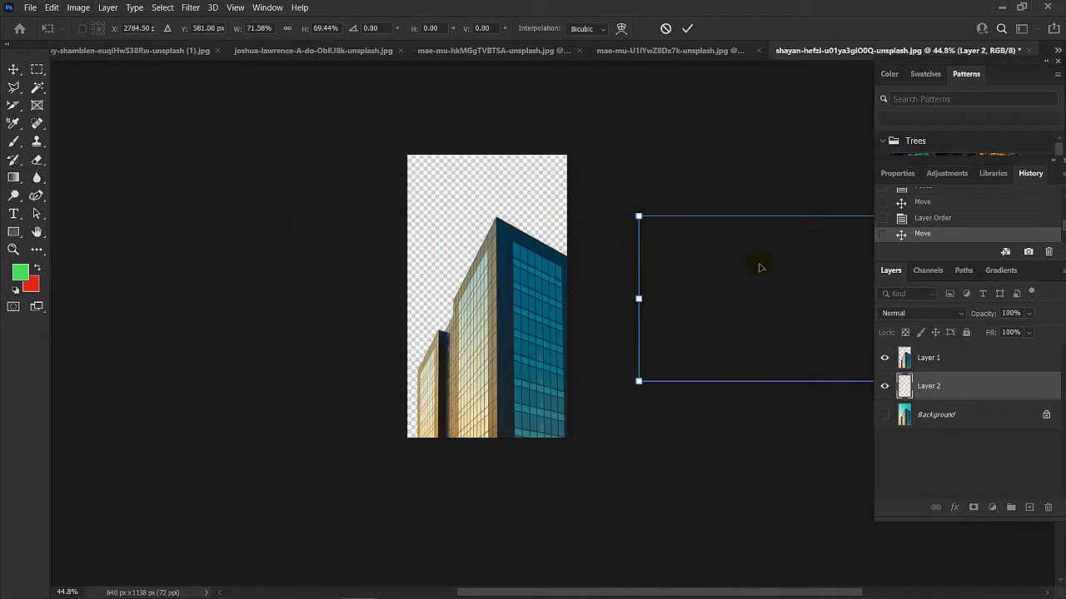
pyautogui.moveTo(784, 266); pyautogui.dragTo(444, 217)
pyautogui.moveTo(156, 216); pyautogui.dragTo(68, 195)
pyautogui.moveTo(821, 226); pyautogui.dragTo(157, 222)
pyautogui.moveTo(72, 201); pyautogui.dragTo(534, 221)
pyautogui.moveTo(347, 238); pyautogui.dragTo(407, 239)
pyautogui.moveTo(594, 239); pyautogui.dragTo(566, 238)
pyautogui.moveTo(478, 333); pyautogui.dragTo(488, 448)
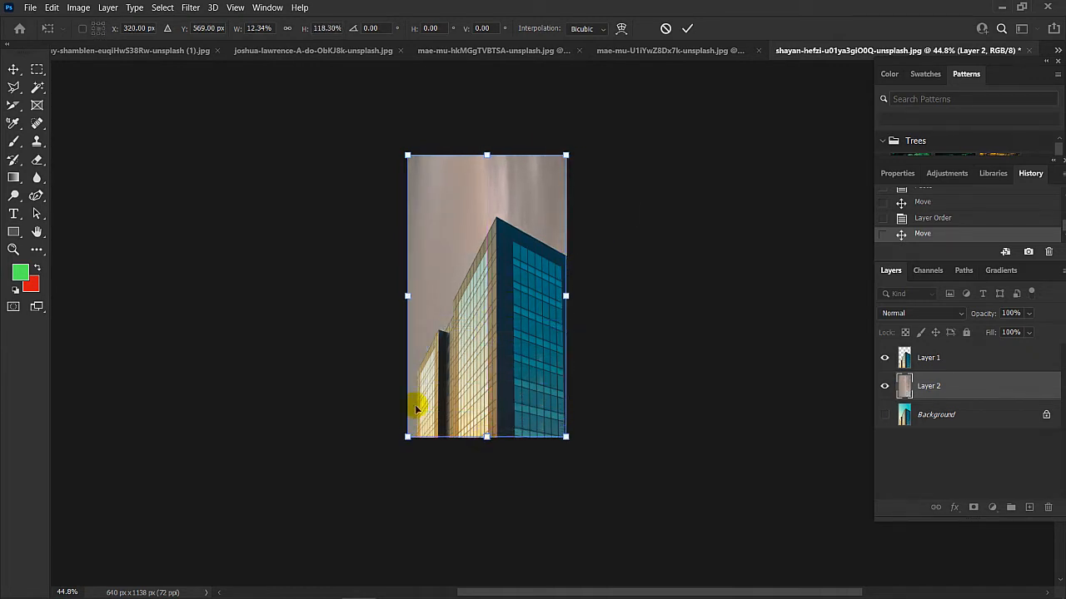
pyautogui.press('Return')
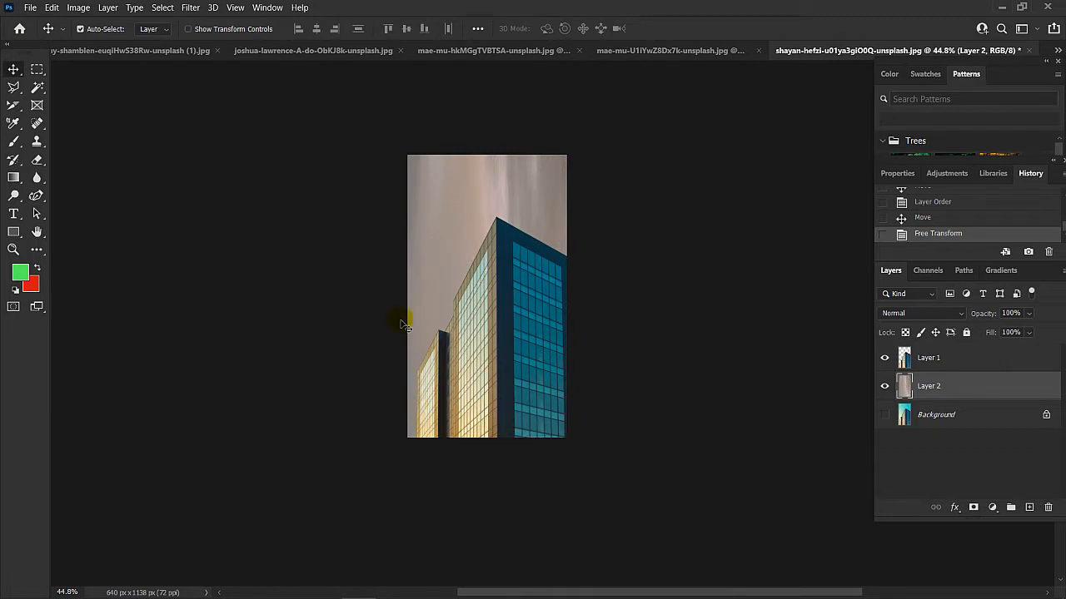
# - Hide Layer 2 to examine the cut-out building's edges against transparency, and select Layer 1
pyautogui.scroll(4, 442, 293)
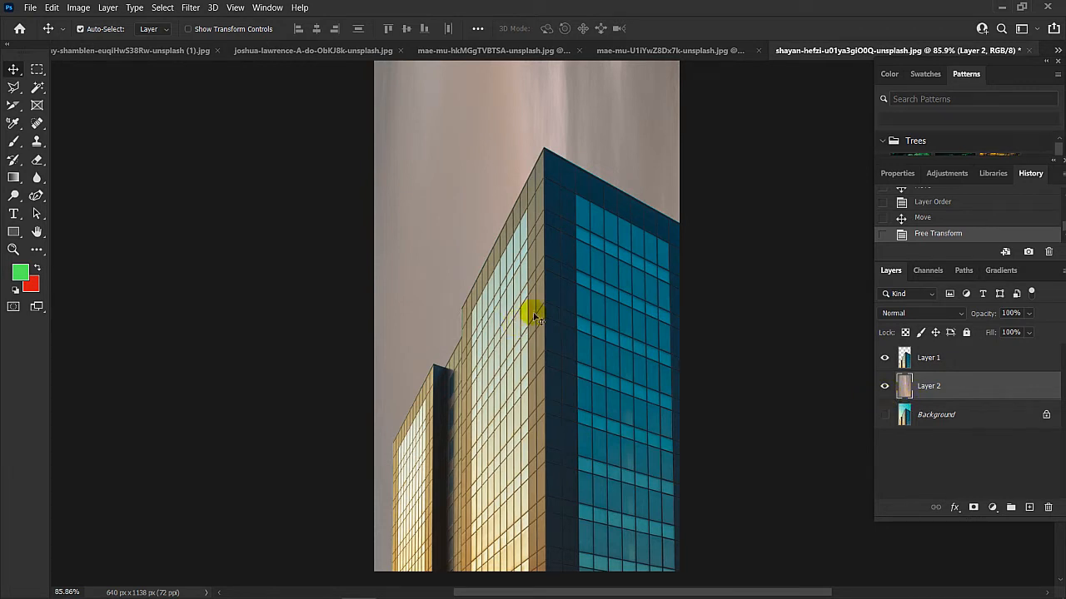
pyautogui.click(967, 416)
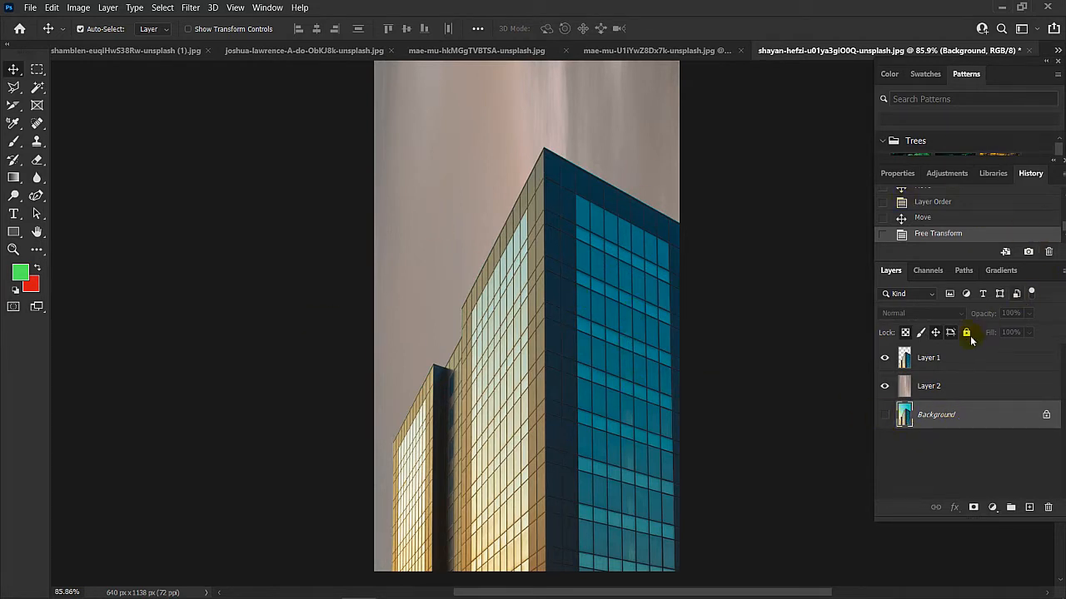
pyautogui.click(885, 386)
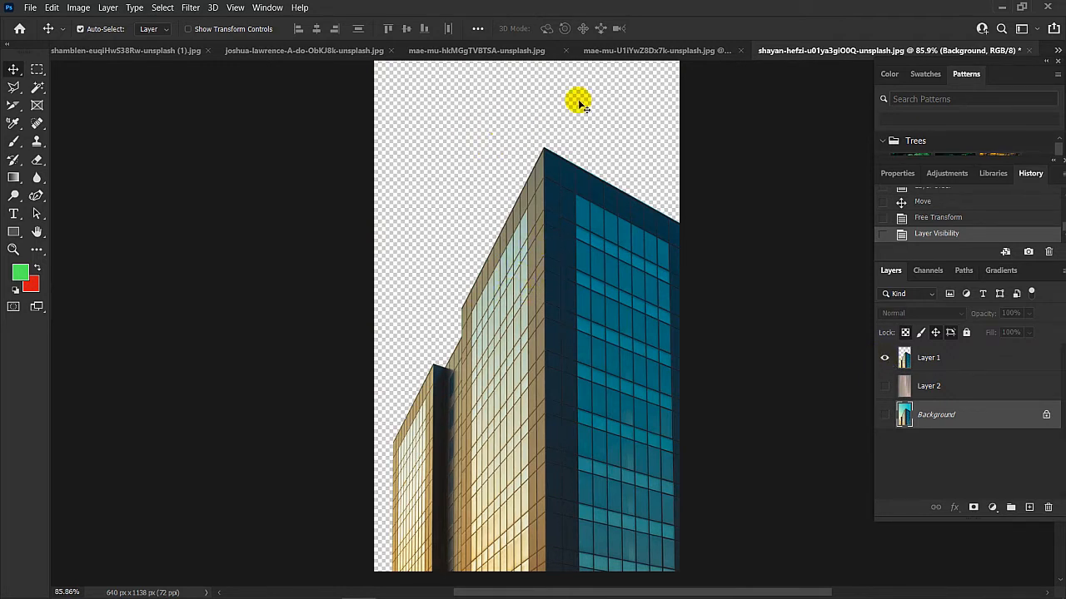
pyautogui.click(941, 360)
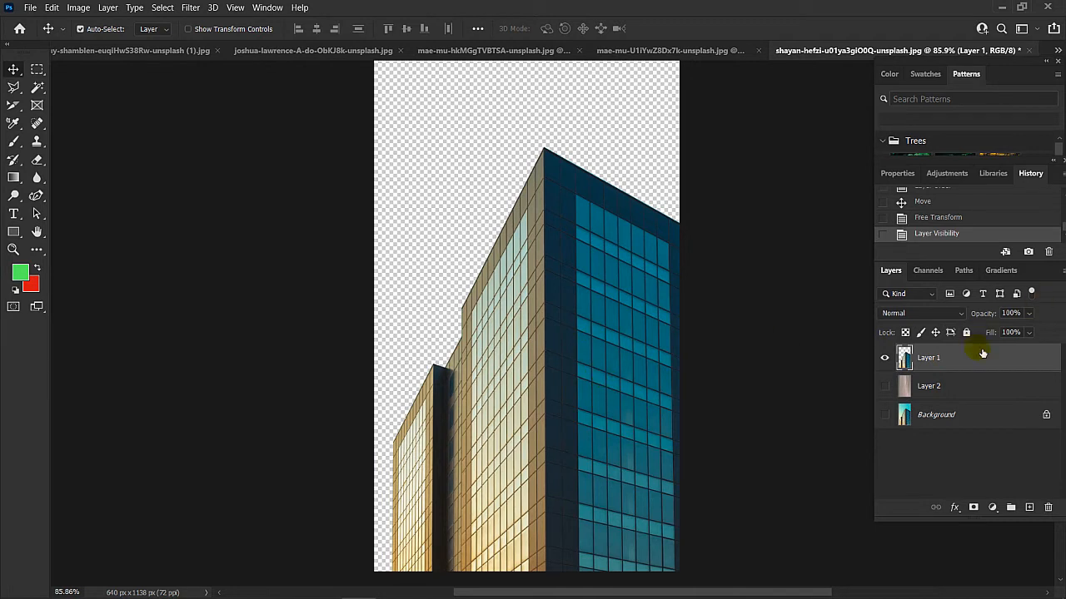
# - Show Layer 2 again and fill it with the red background colour
pyautogui.click(966, 386)
pyautogui.click(885, 386)
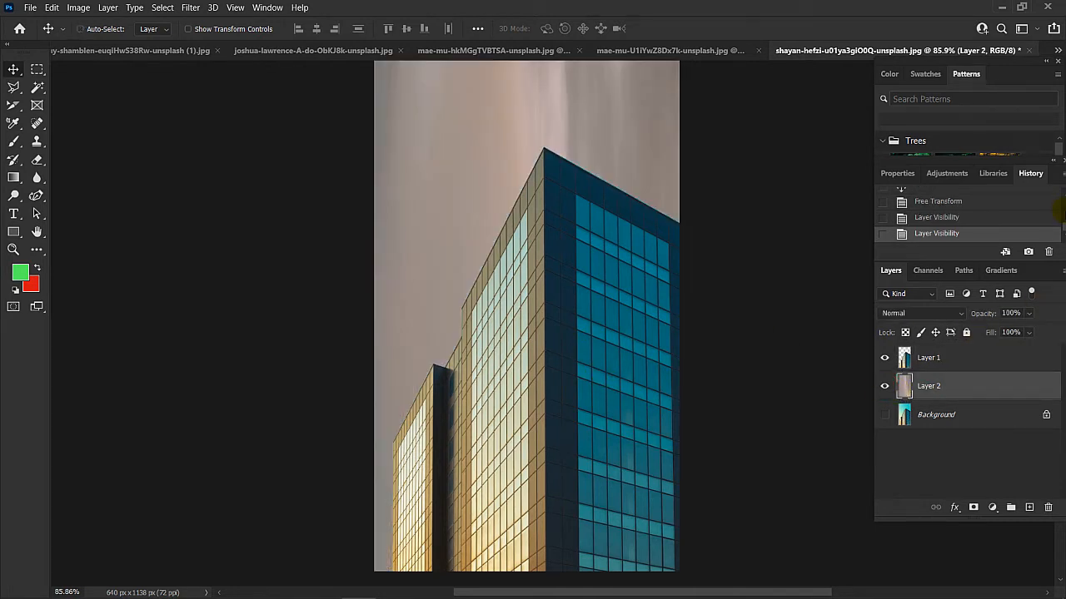
pyautogui.hotkey('ctrl', 'BackSpace')
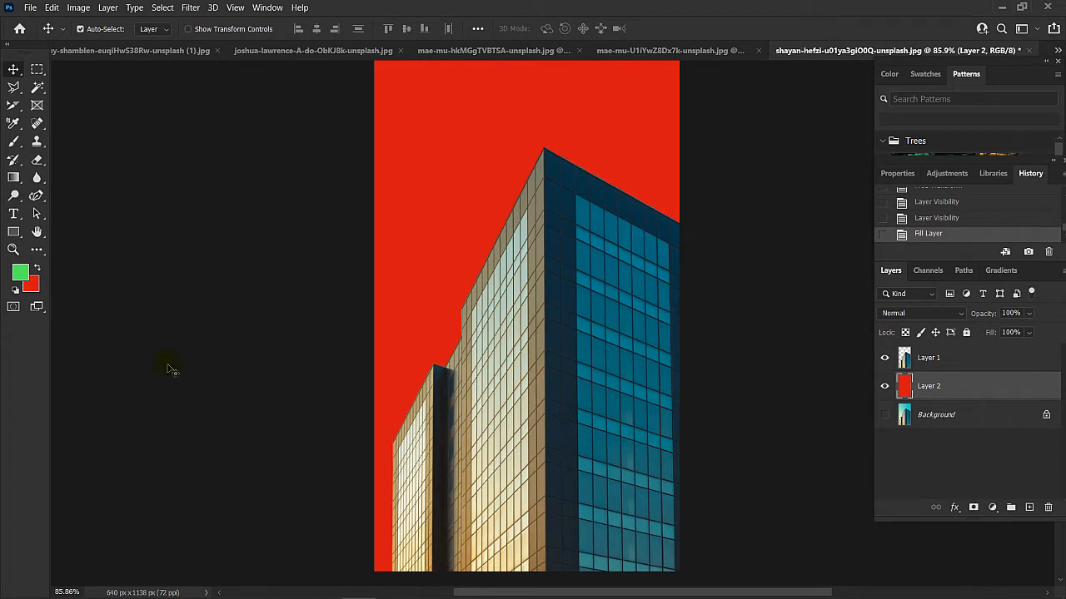
# - Switch to the joshua-lawrence skyscraper image and clear its existing rectangular selection
pyautogui.click(616, 57)
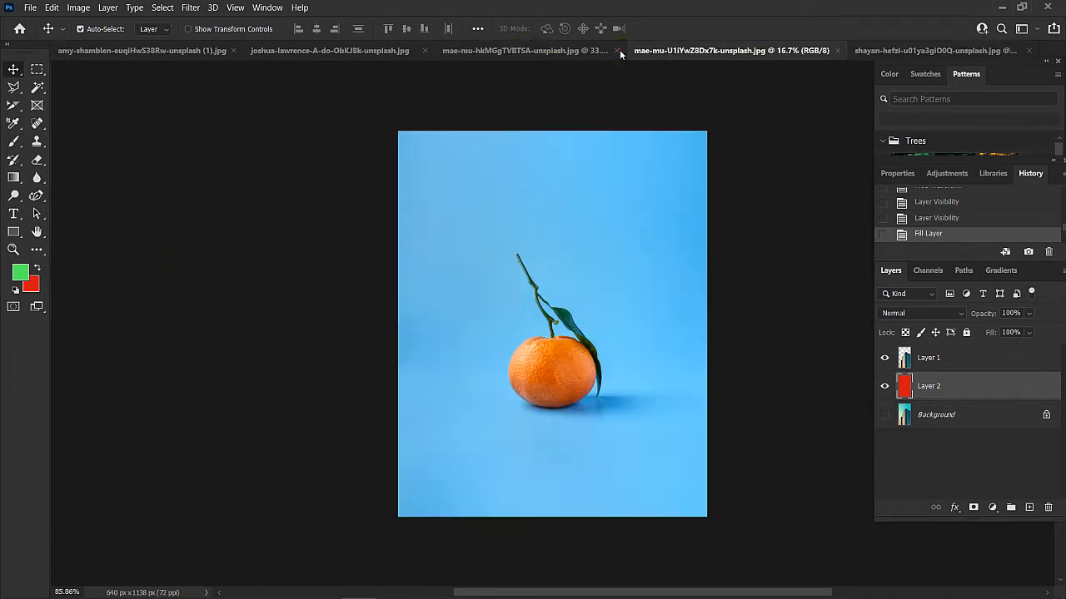
pyautogui.click(507, 52)
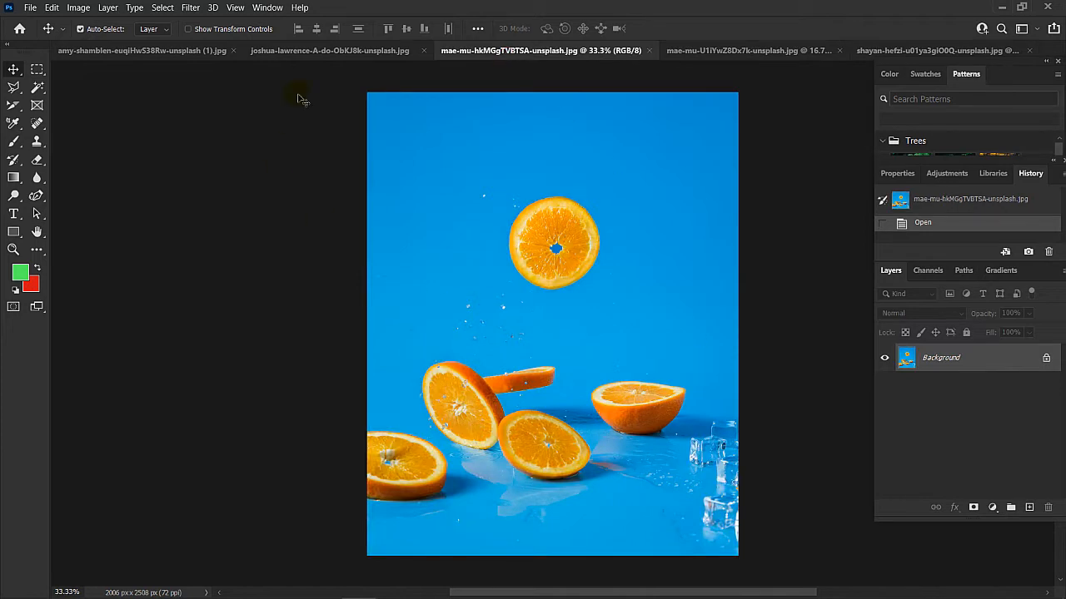
pyautogui.click(325, 51)
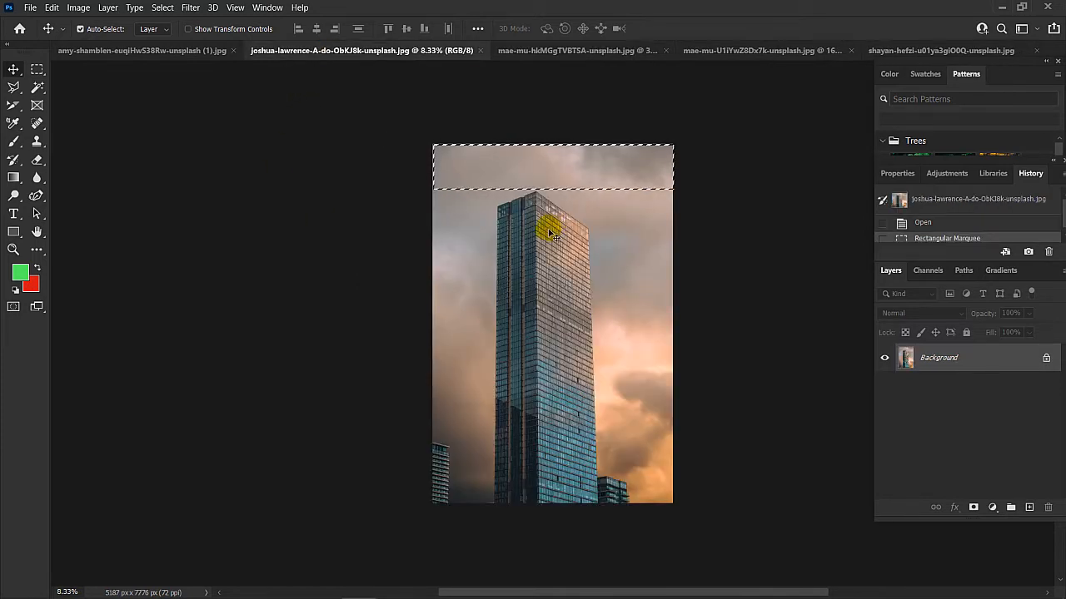
pyautogui.hotkey('ctrl', 'd')
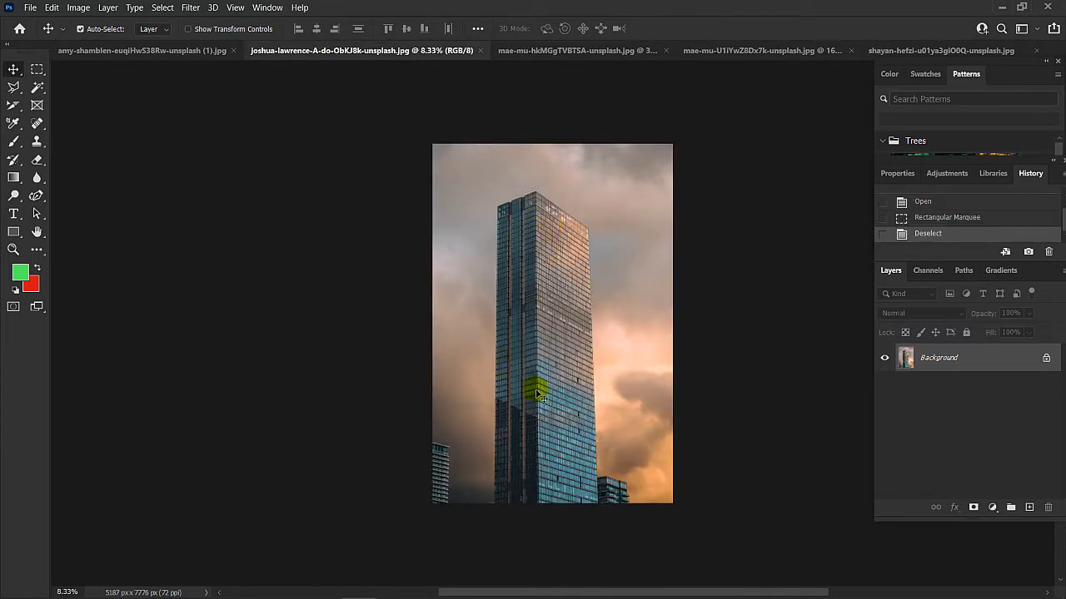
# - Start a Polygonal Lasso outline at the tower's bottom-left corner and trace partway up its left edge
pyautogui.scroll(12, 537, 407)
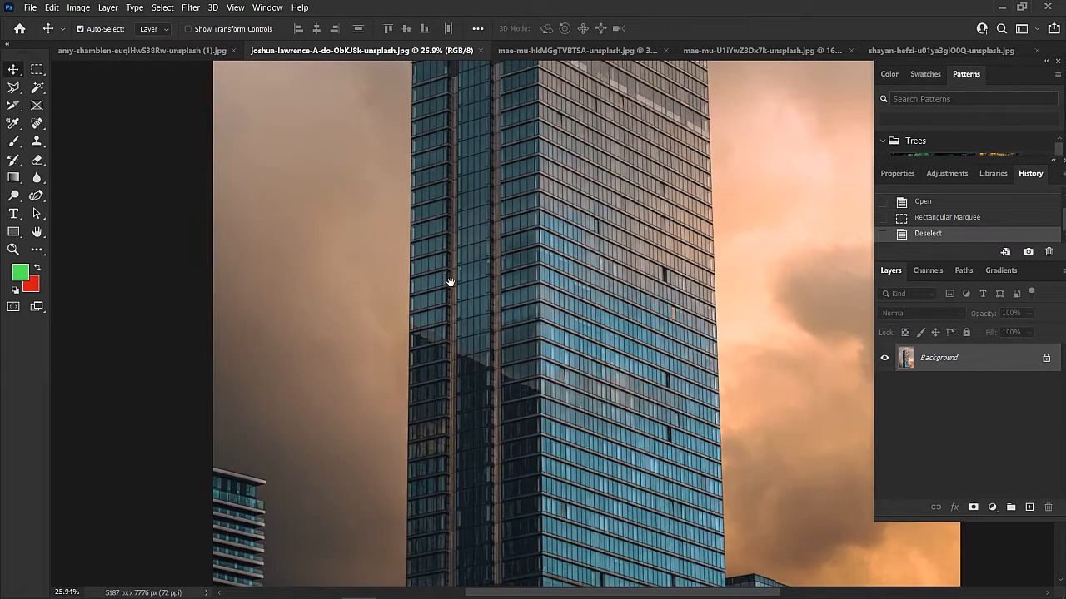
pyautogui.moveTo(450, 282); pyautogui.dragTo(429, 108)
pyautogui.moveTo(393, 284); pyautogui.dragTo(385, 487)
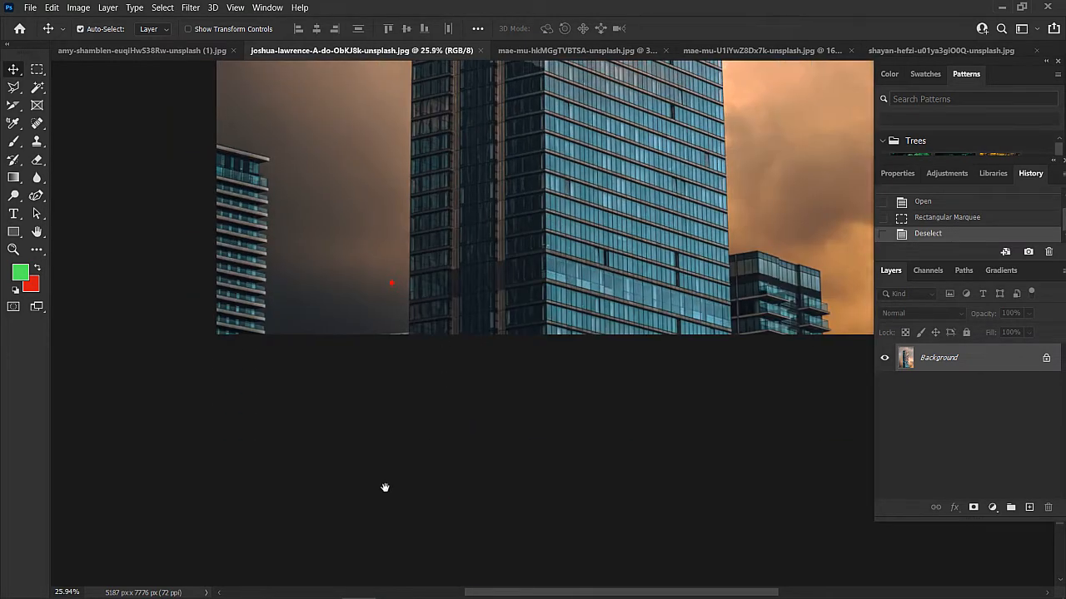
pyautogui.click(14, 91)
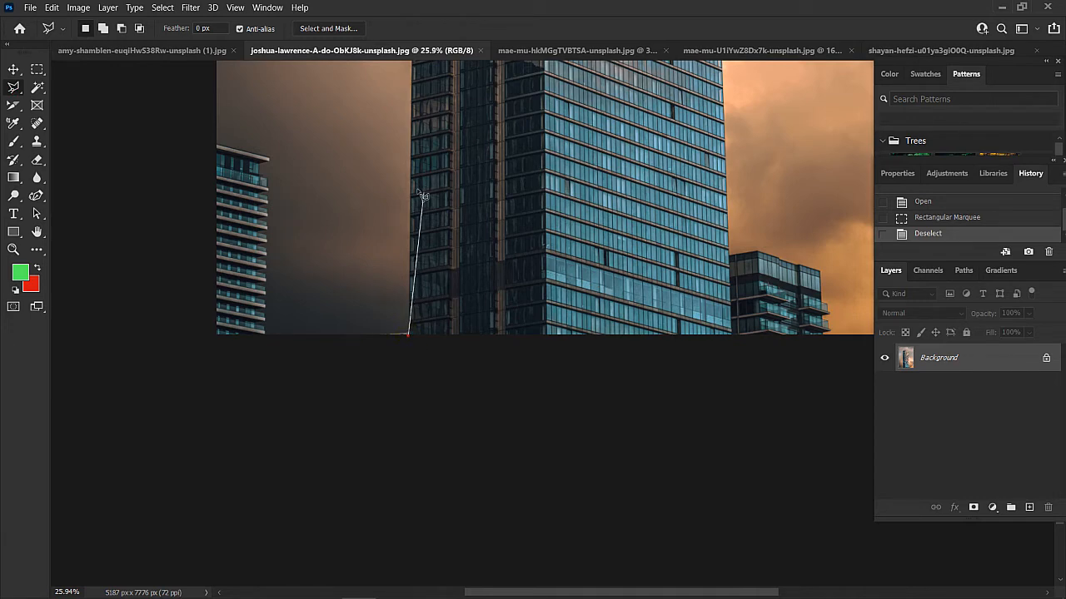
pyautogui.moveTo(475, 167); pyautogui.dragTo(404, 447)
pyautogui.click(332, 212)
pyautogui.click(342, 199)
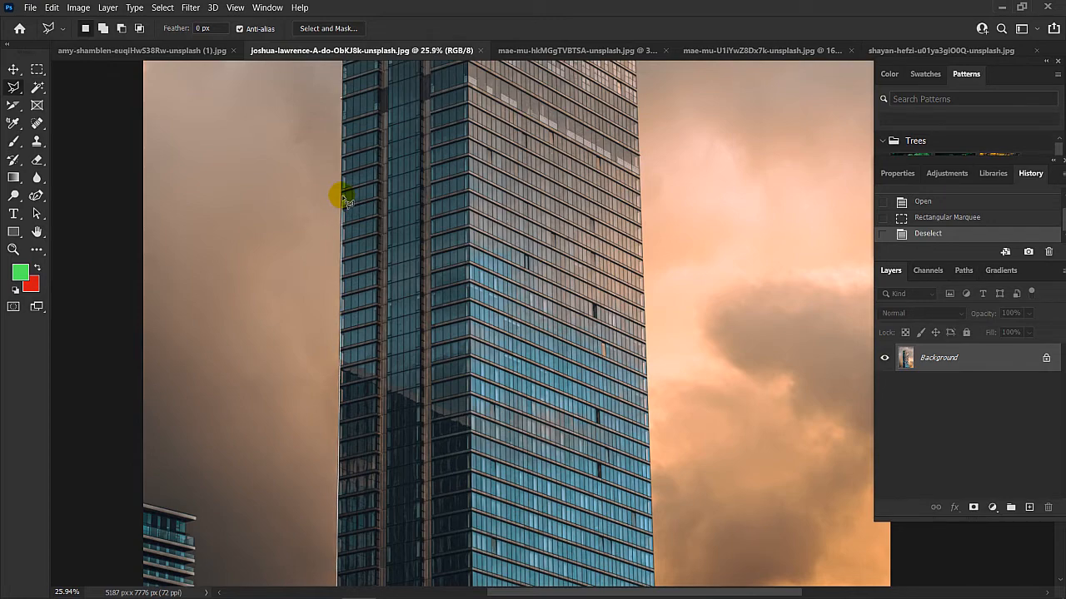
# - Continue the lasso outline up the tower's left edge to the outer roof corner
pyautogui.scroll(8, 343, 196)
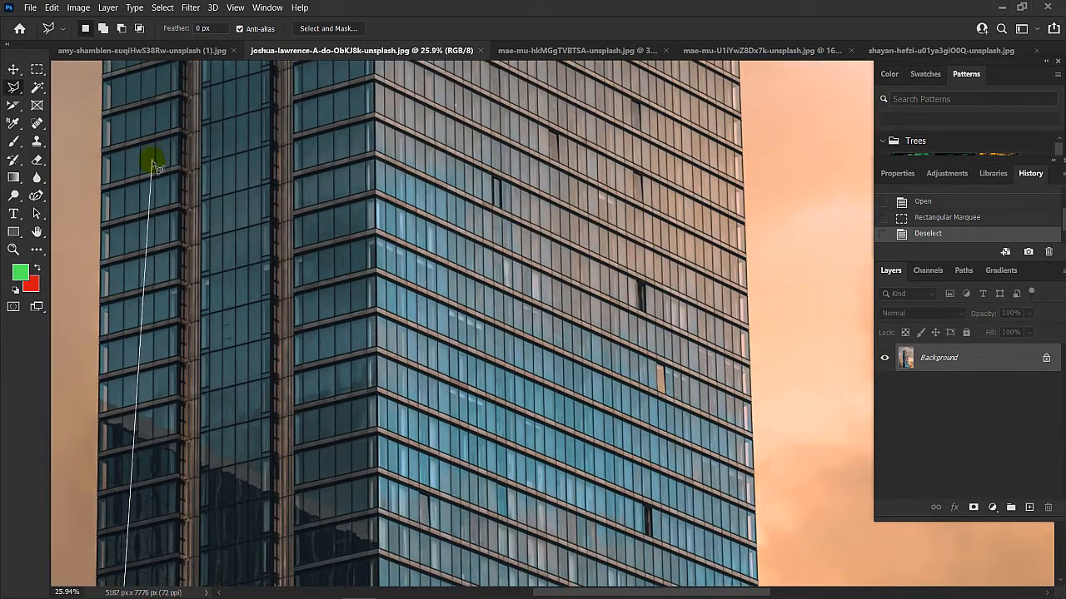
pyautogui.moveTo(108, 135); pyautogui.dragTo(339, 291)
pyautogui.click(334, 234)
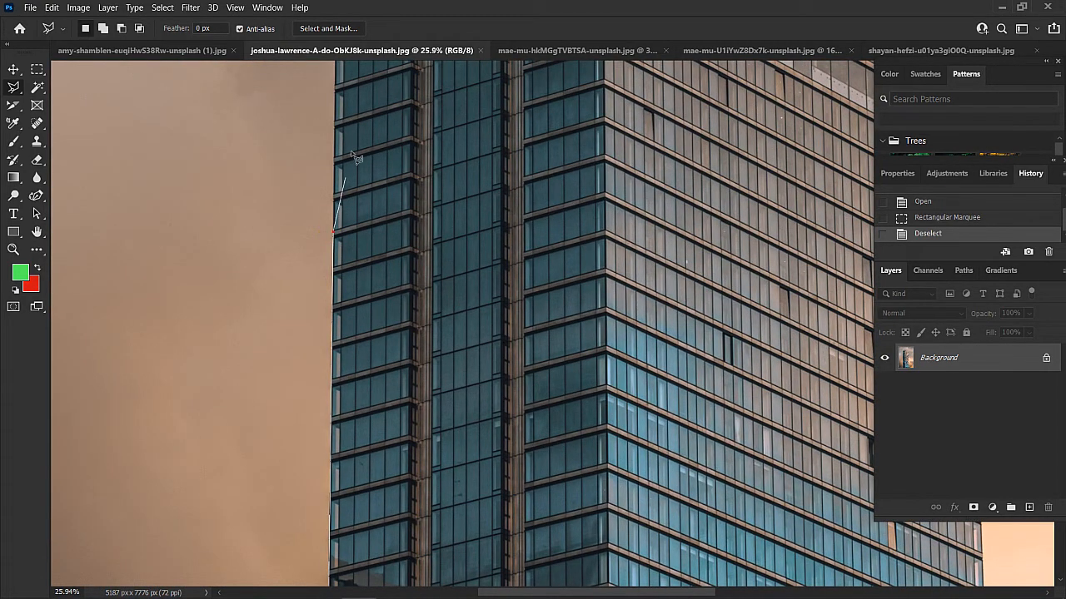
pyautogui.moveTo(365, 192); pyautogui.dragTo(375, 443)
pyautogui.moveTo(378, 141); pyautogui.dragTo(338, 420)
pyautogui.moveTo(336, 203); pyautogui.dragTo(373, 333)
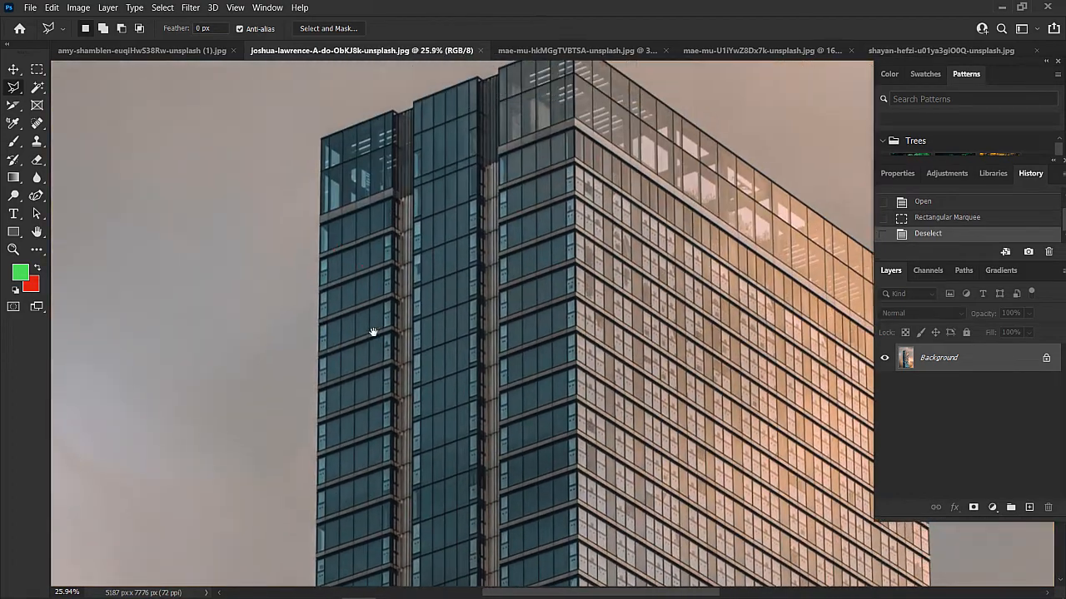
pyautogui.click(326, 216)
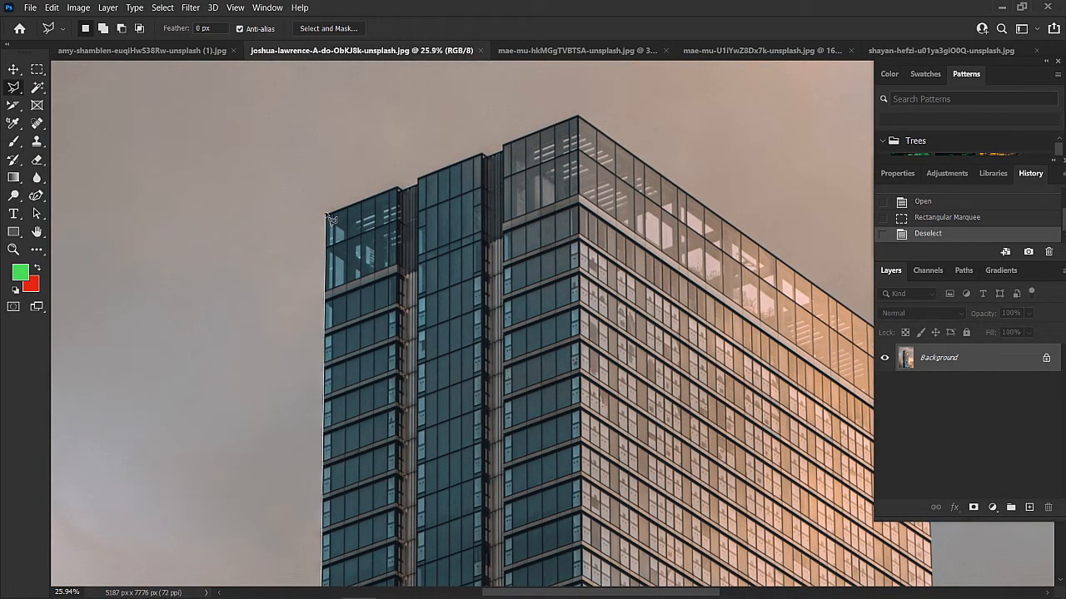
# - Trace the roofline of the tower's leftmost section and its recess up to the middle section's corner
pyautogui.hotkey('ctrl', '+')
pyautogui.hotkey('ctrl', '+')
pyautogui.moveTo(199, 159); pyautogui.dragTo(440, 429)
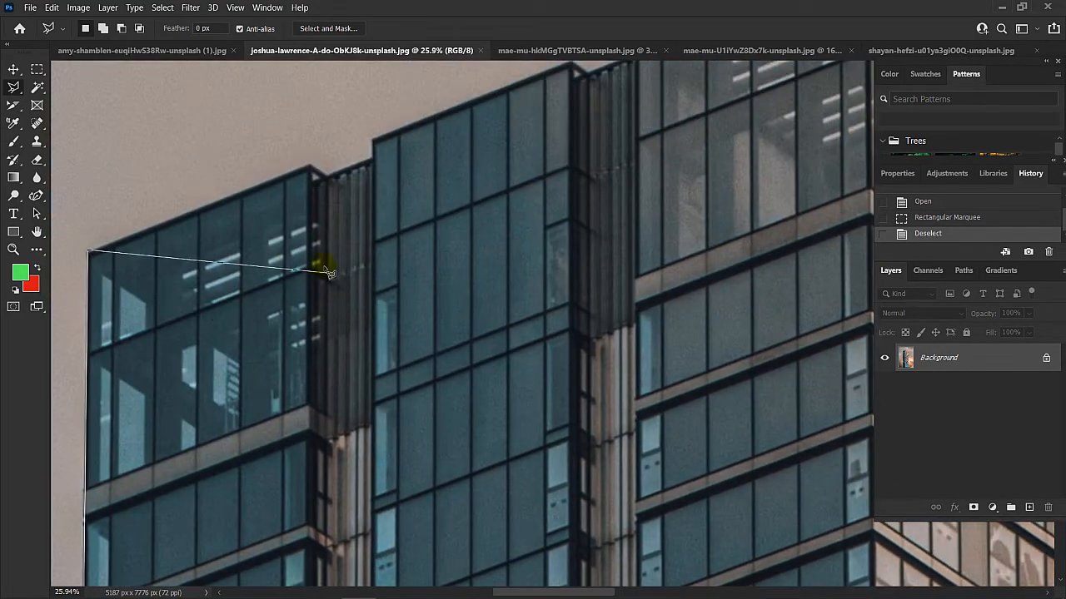
pyautogui.click(315, 169)
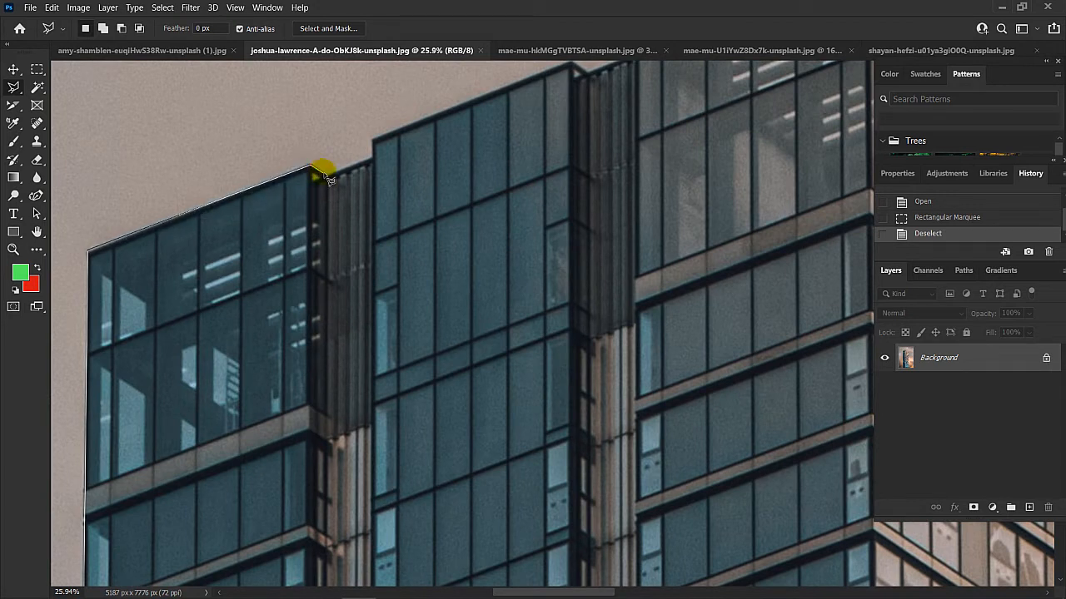
pyautogui.click(371, 155)
pyautogui.click(373, 138)
# - Extend the lasso outline along the middle section's roof and across the second recess to the roof peak
pyautogui.moveTo(505, 106); pyautogui.dragTo(445, 284)
pyautogui.click(512, 241)
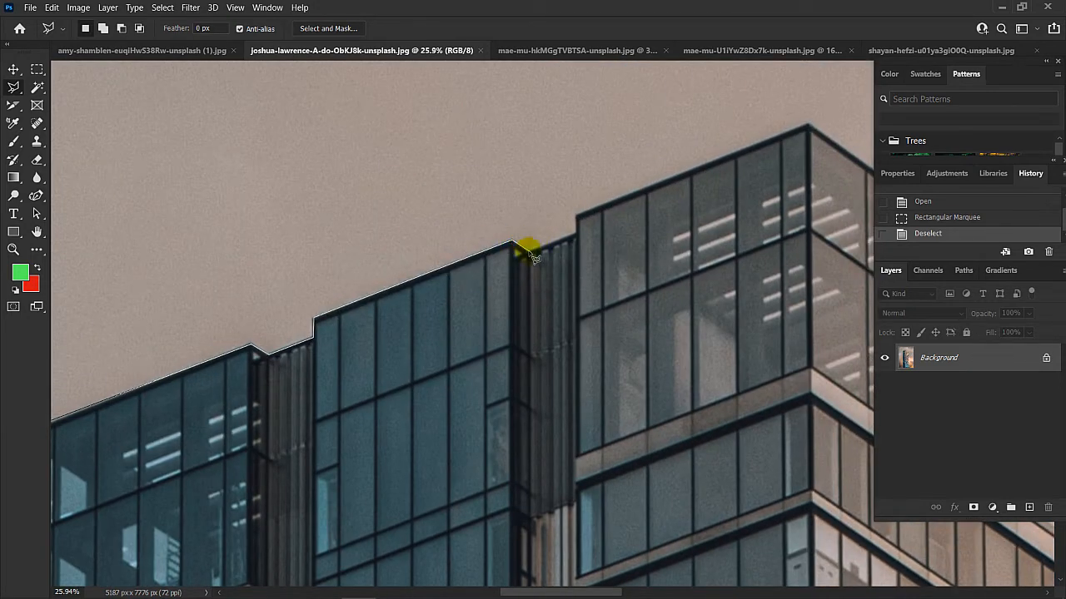
pyautogui.click(580, 233)
pyautogui.click(575, 216)
pyautogui.press('space')
pyautogui.moveTo(692, 182); pyautogui.dragTo(232, 300)
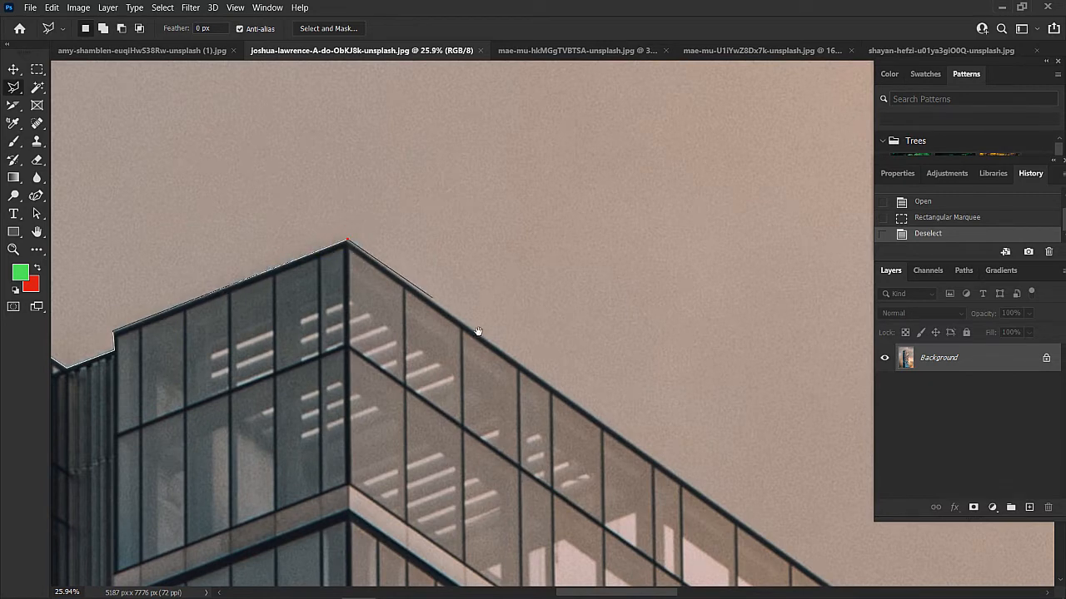
# - Trace the sloping roof edge from the peak down to the tower's upper-right corner
pyautogui.press('space')
pyautogui.moveTo(460, 330); pyautogui.dragTo(343, 252)
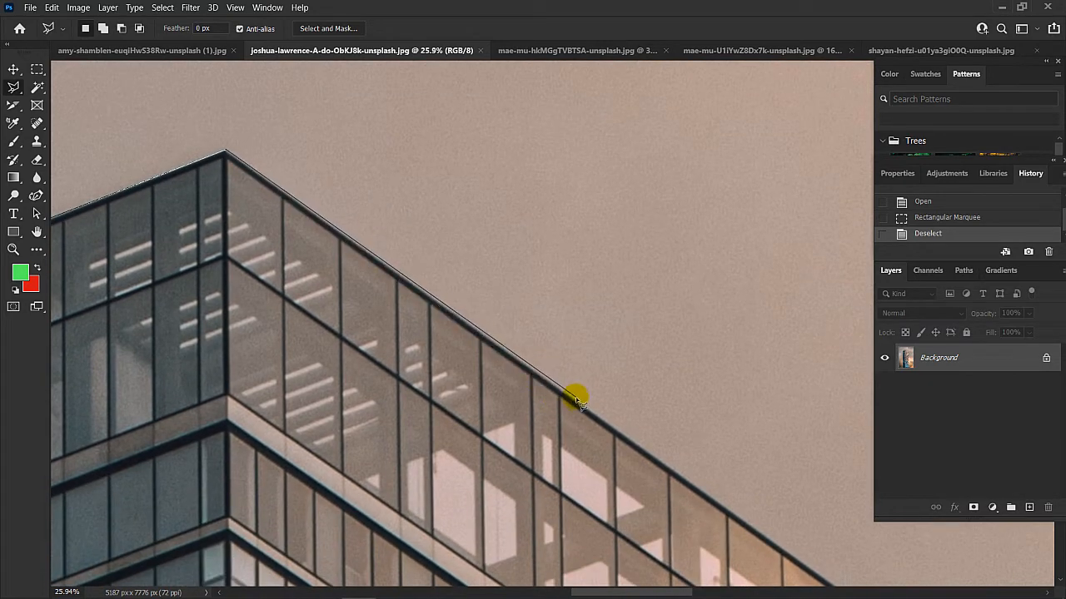
pyautogui.click(575, 403)
pyautogui.press('space')
pyautogui.moveTo(636, 438)
pyautogui.mouseDown()
pyautogui.moveTo(625, 440)
pyautogui.moveTo(439, 230)
pyautogui.mouseUp()
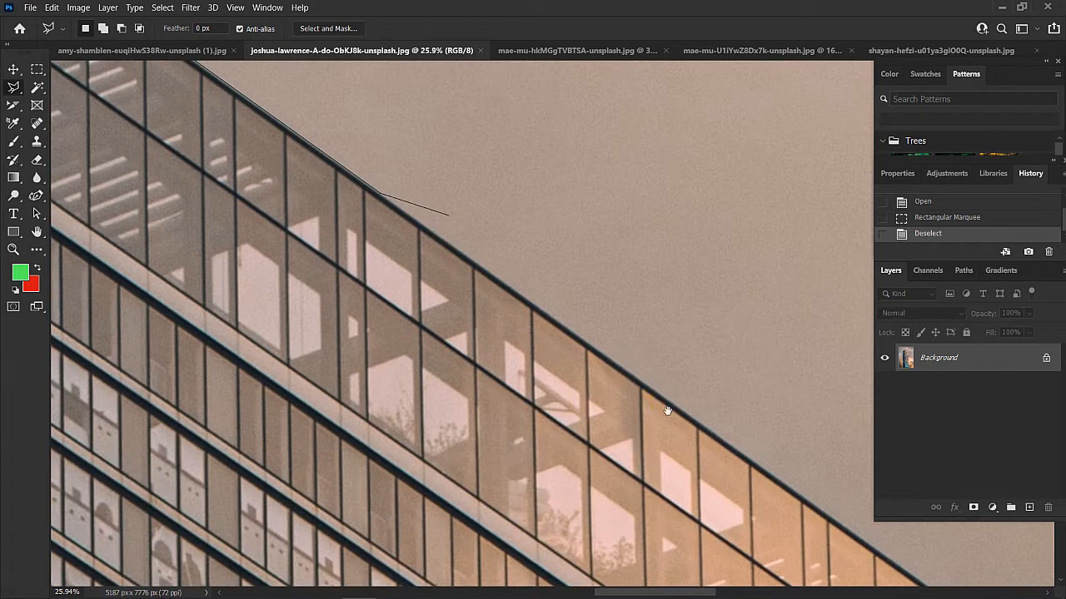
pyautogui.moveTo(669, 411); pyautogui.dragTo(322, 198)
pyautogui.moveTo(601, 375); pyautogui.dragTo(481, 256)
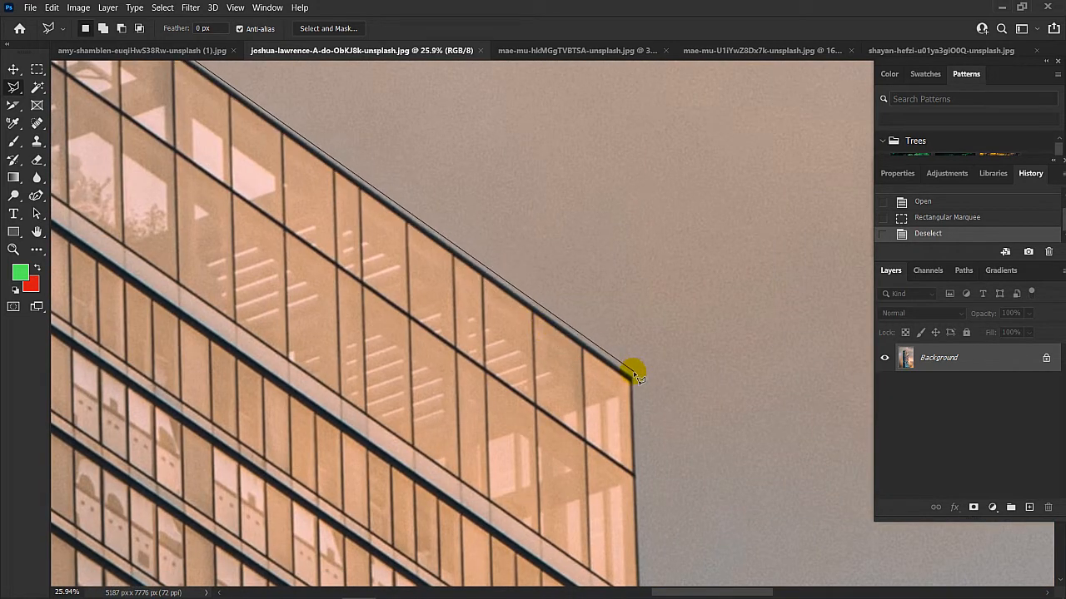
pyautogui.click(633, 380)
# - Continue the lasso outline from the tower's upper-right corner down its right edge to the small light fixture on the facade
pyautogui.press('space')
pyautogui.moveTo(659, 424)
pyautogui.mouseDown()
pyautogui.moveTo(636, 291)
pyautogui.moveTo(609, 269)
pyautogui.mouseUp()
pyautogui.moveTo(592, 445); pyautogui.dragTo(587, 216)
pyautogui.moveTo(585, 414); pyautogui.dragTo(584, 200)
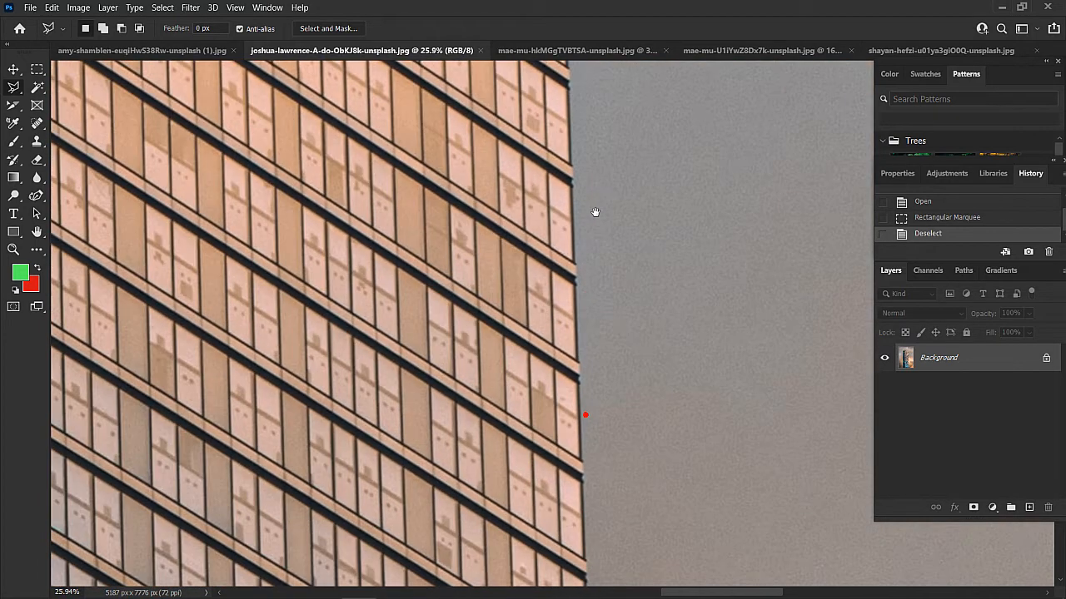
pyautogui.click(586, 459)
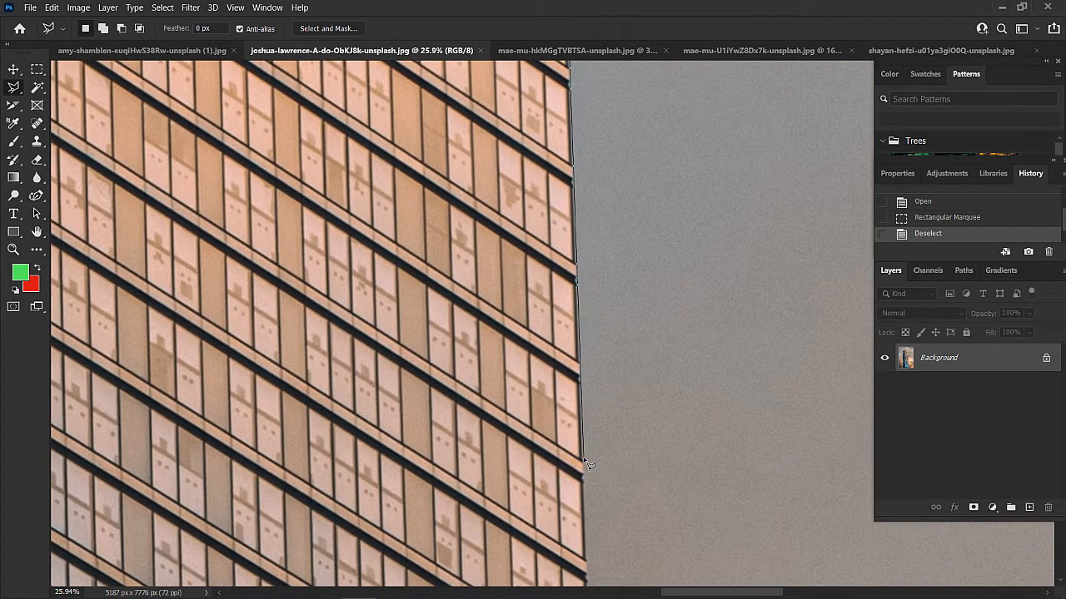
pyautogui.moveTo(605, 542); pyautogui.dragTo(576, 250)
pyautogui.moveTo(583, 435); pyautogui.dragTo(629, 179)
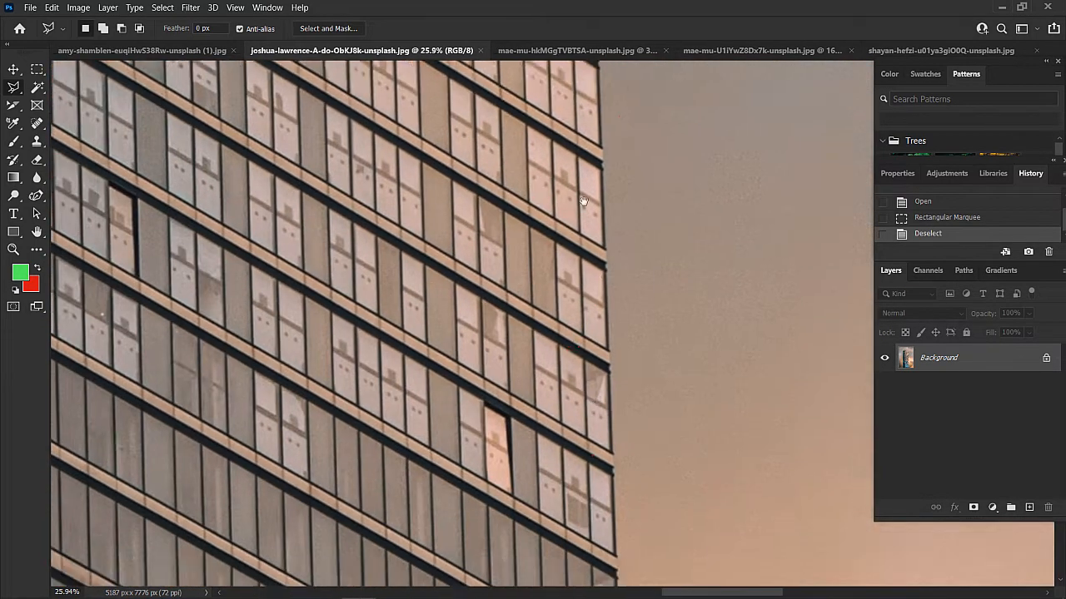
pyautogui.moveTo(582, 401); pyautogui.dragTo(545, 189)
pyautogui.moveTo(571, 400)
pyautogui.mouseDown()
pyautogui.moveTo(580, 226)
pyautogui.moveTo(576, 432)
pyautogui.mouseUp()
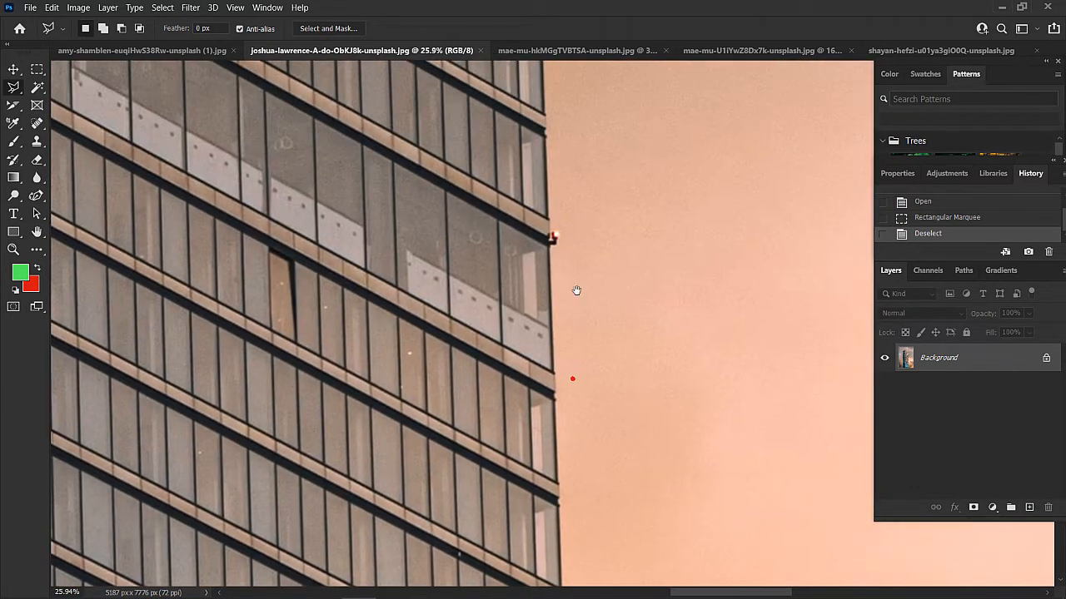
pyautogui.click(551, 232)
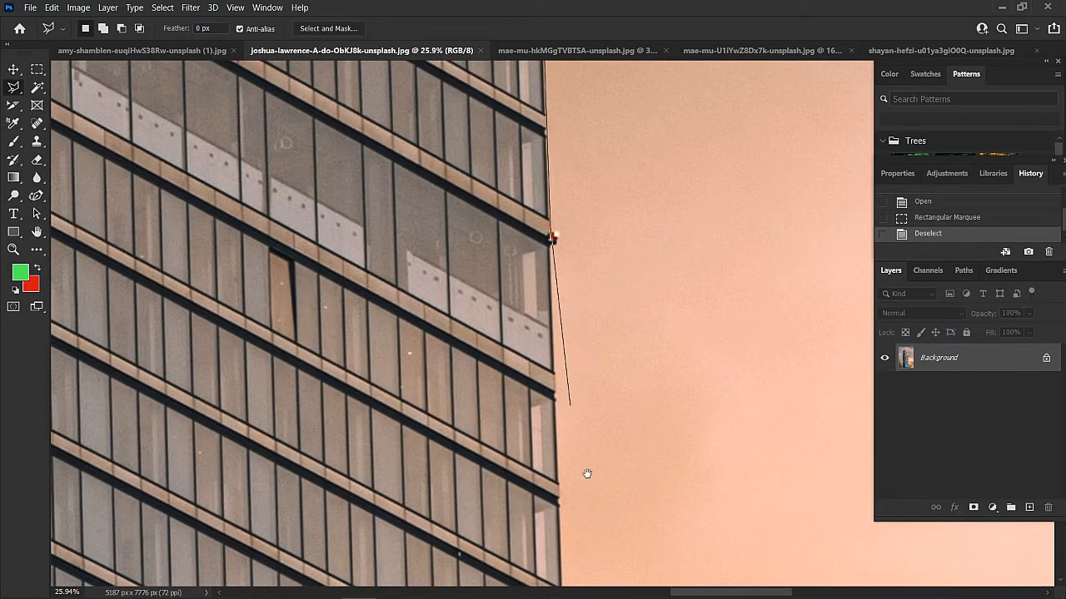
# - Extend the lasso outline down the rest of the tower's right edge to where it meets the lower building's roof
pyautogui.moveTo(587, 475); pyautogui.dragTo(591, 291)
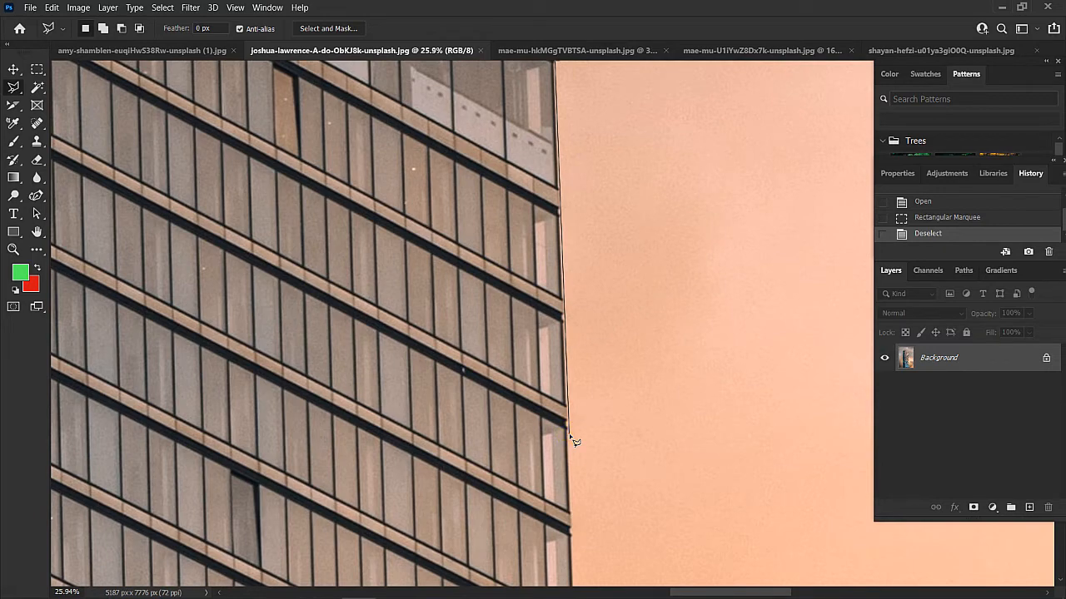
pyautogui.moveTo(576, 366); pyautogui.dragTo(554, 144)
pyautogui.moveTo(550, 411); pyautogui.dragTo(551, 218)
pyautogui.moveTo(546, 405); pyautogui.dragTo(550, 289)
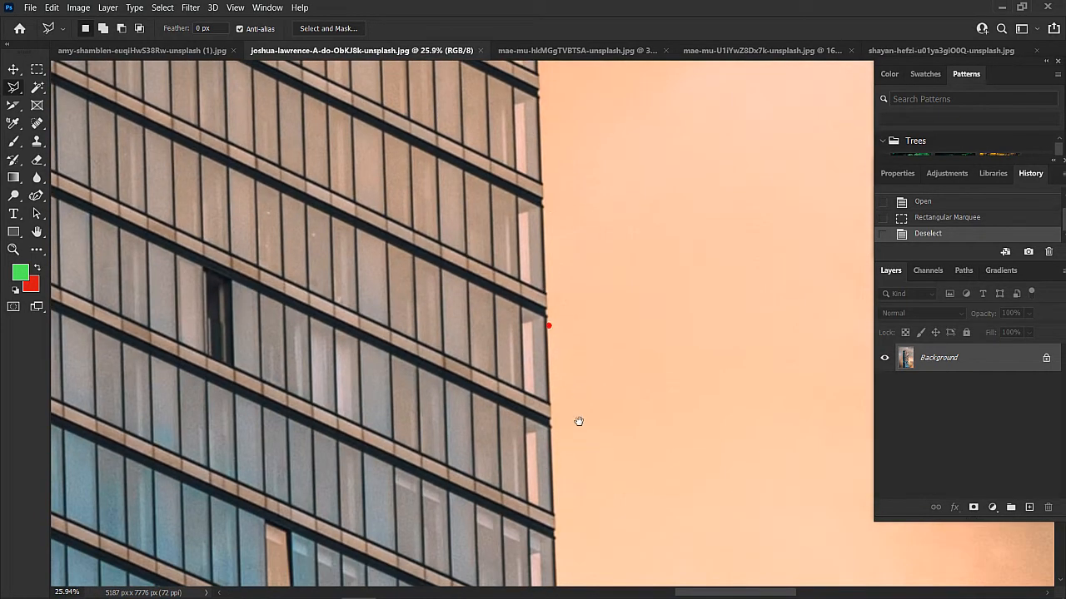
pyautogui.moveTo(578, 423)
pyautogui.mouseDown()
pyautogui.moveTo(555, 203)
pyautogui.moveTo(542, 199)
pyautogui.mouseUp()
pyautogui.moveTo(540, 420); pyautogui.dragTo(550, 178)
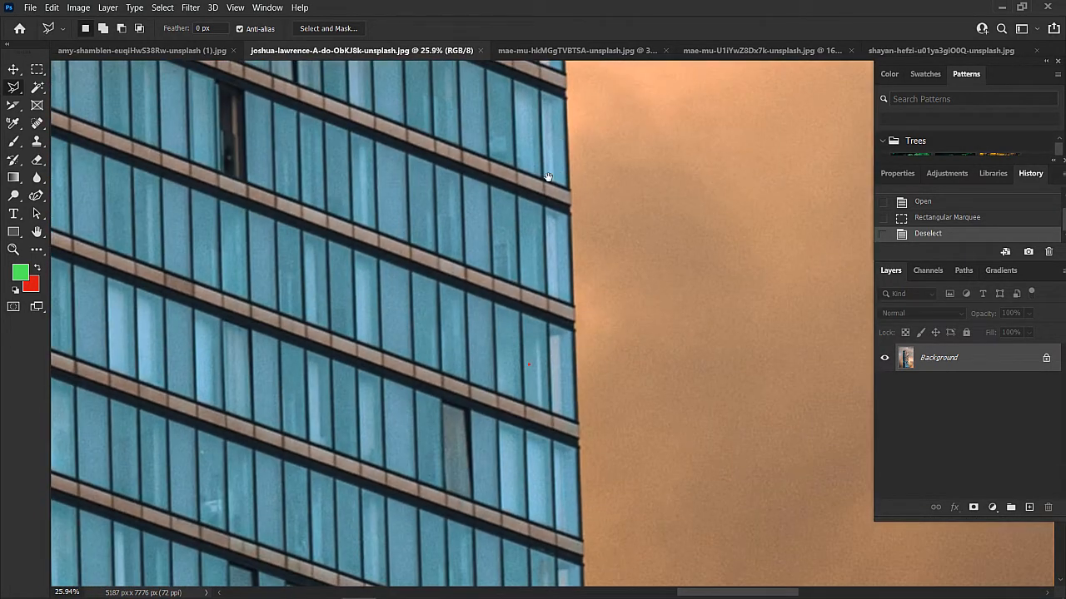
pyautogui.click(577, 397)
pyautogui.moveTo(581, 431); pyautogui.dragTo(547, 181)
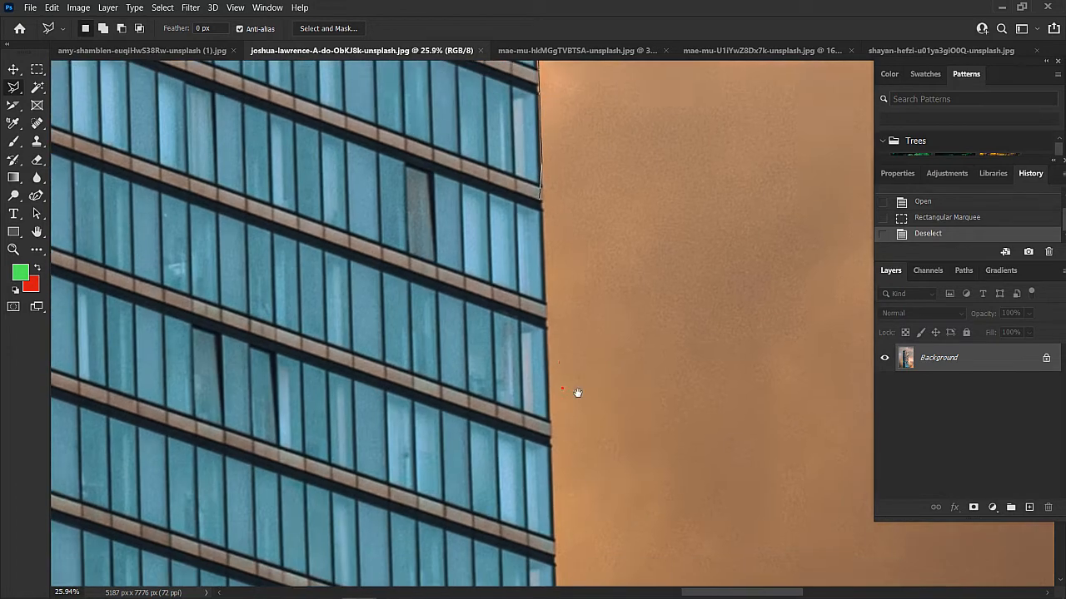
pyautogui.moveTo(569, 403); pyautogui.dragTo(526, 215)
pyautogui.moveTo(497, 393); pyautogui.dragTo(486, 238)
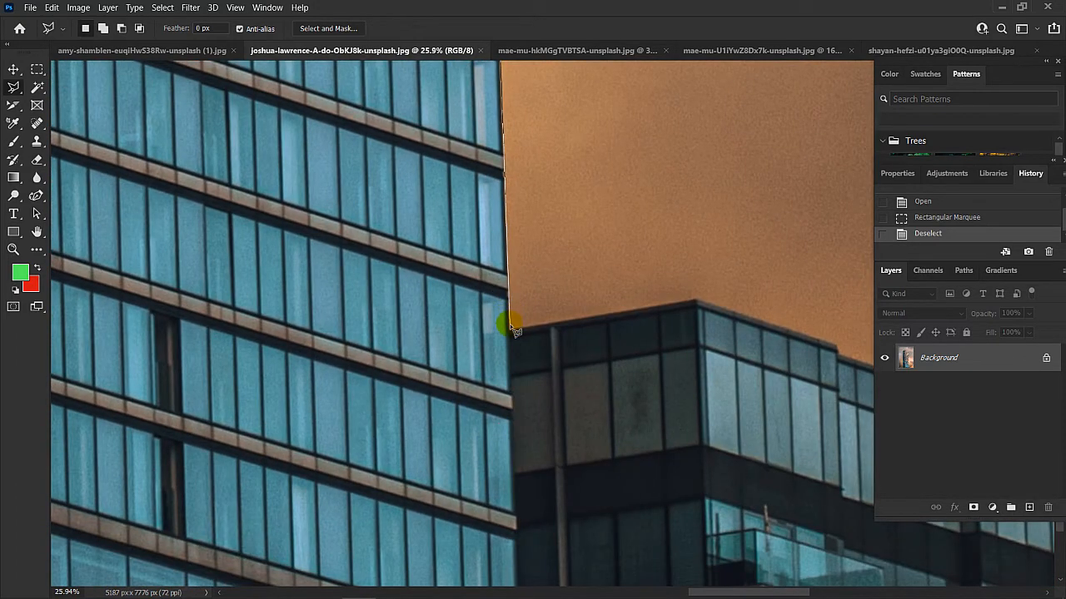
# - Trace the lower building's stepped roofline from the tower's edge to its far-right corner
pyautogui.click(699, 301)
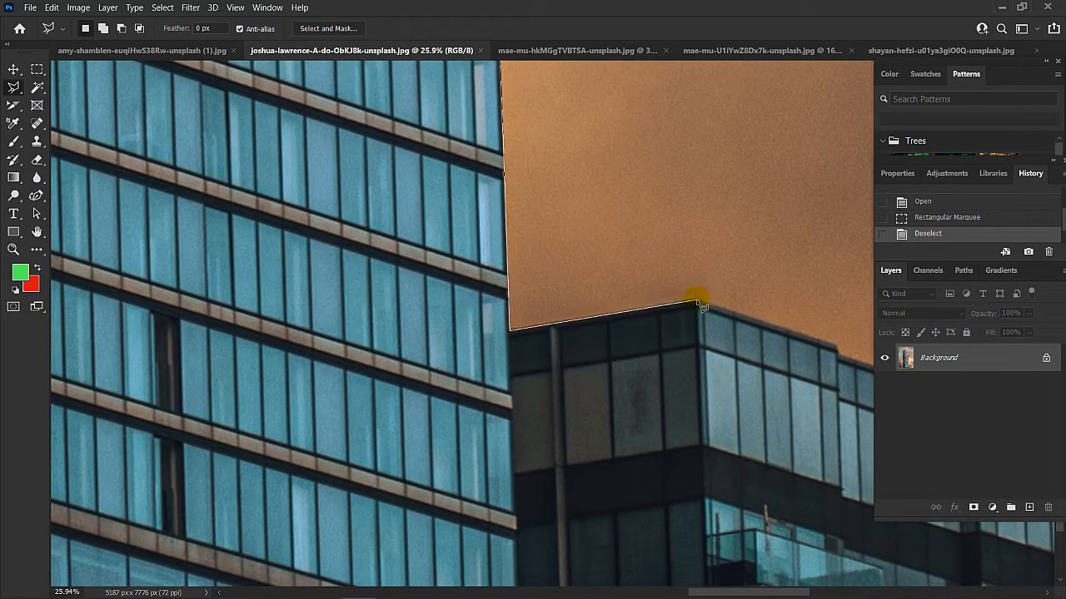
pyautogui.moveTo(771, 330); pyautogui.dragTo(442, 265)
pyautogui.click(493, 277)
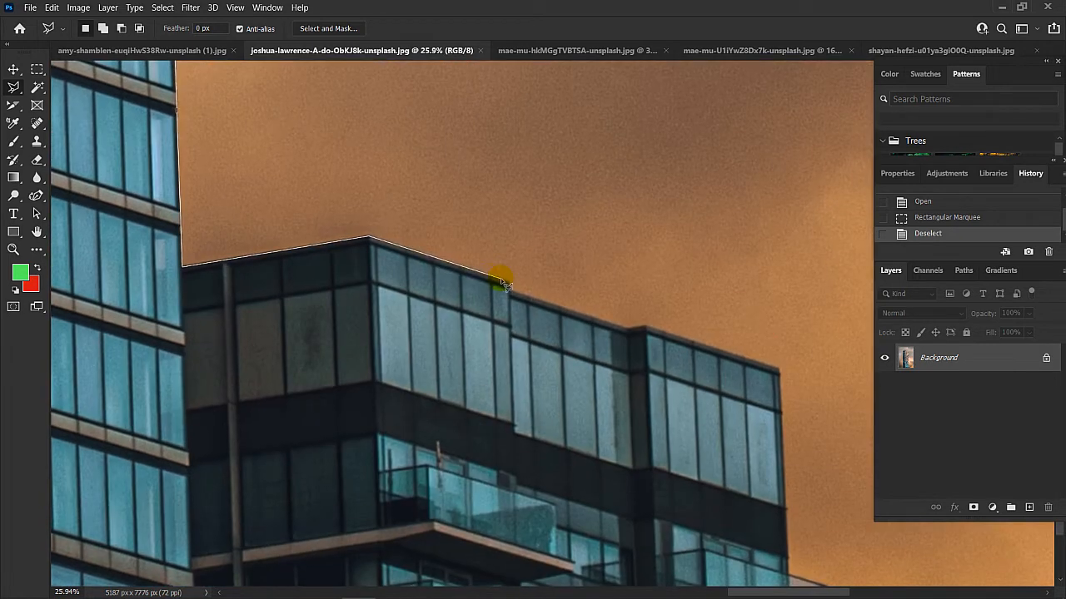
pyautogui.click(505, 281)
pyautogui.click(629, 325)
pyautogui.moveTo(733, 348); pyautogui.dragTo(438, 256)
pyautogui.click(449, 271)
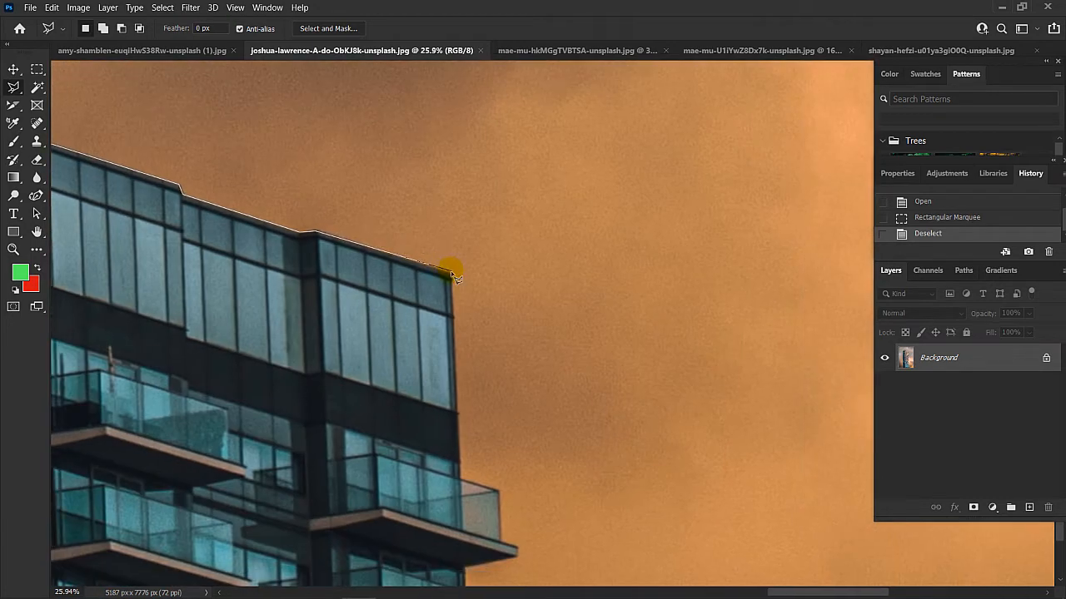
# - Outline the lower building's right side and upper balcony, and close the selection beneath the bottom of the photo
pyautogui.moveTo(463, 349); pyautogui.dragTo(458, 262)
pyautogui.click(469, 330)
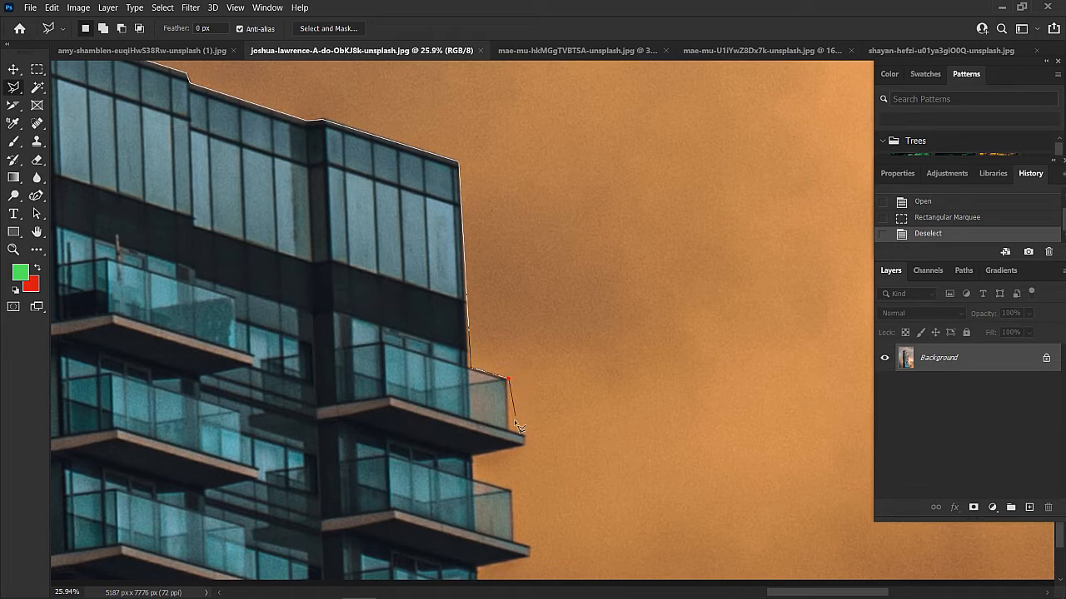
pyautogui.scroll(-10, 520, 436)
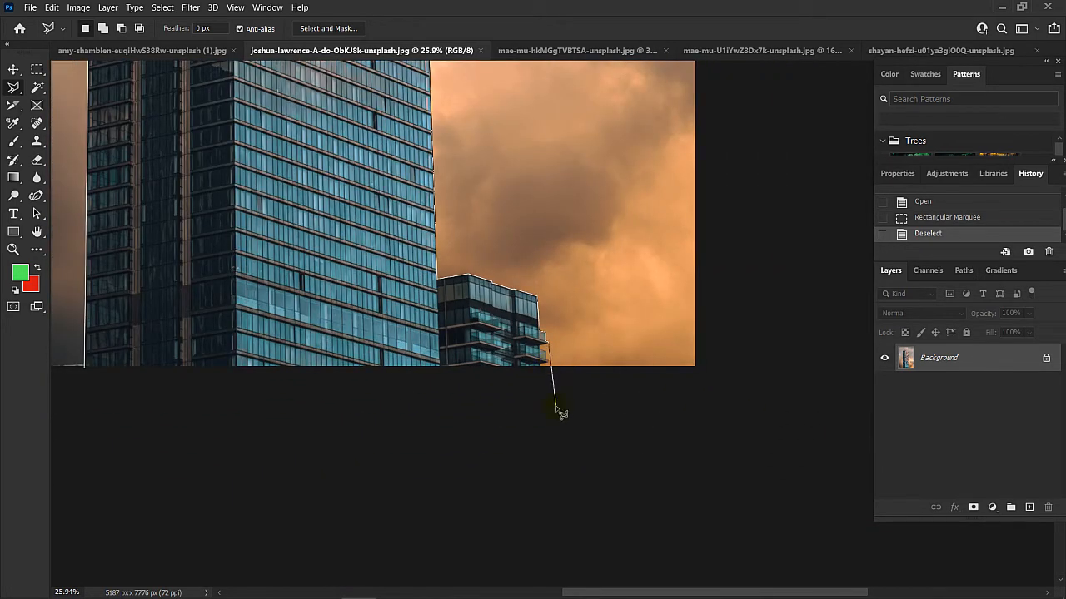
pyautogui.click(556, 408)
pyautogui.moveTo(202, 441)
pyautogui.mouseDown()
pyautogui.moveTo(519, 413)
pyautogui.moveTo(451, 430)
pyautogui.mouseUp()
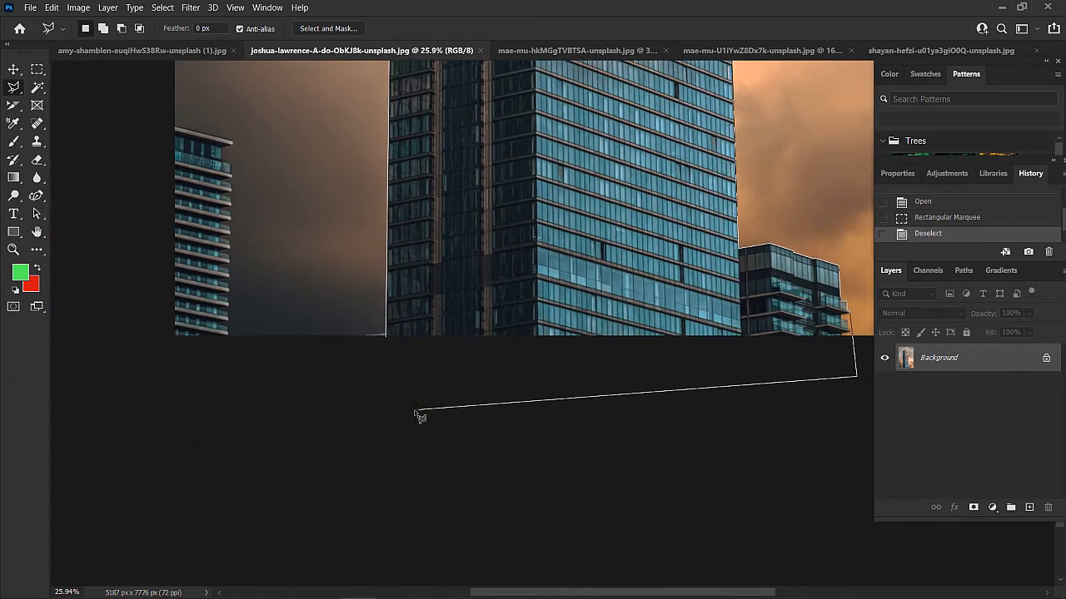
pyautogui.click(418, 409)
pyautogui.click(391, 342)
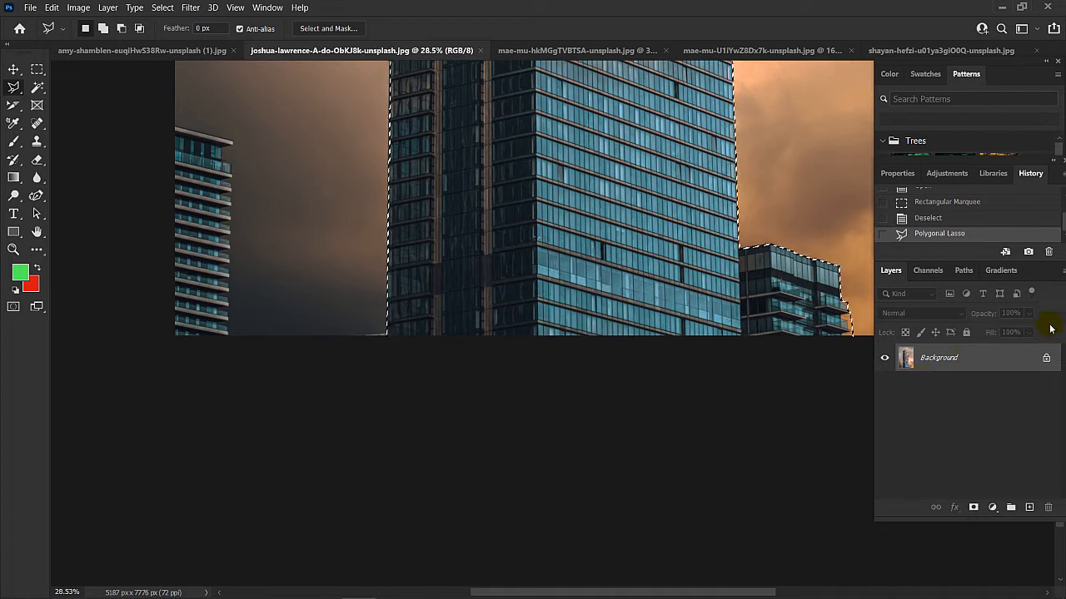
# - Copy the selected buildings onto a new layer and hide the Background layer
pyautogui.hotkey('ctrl', 'j')
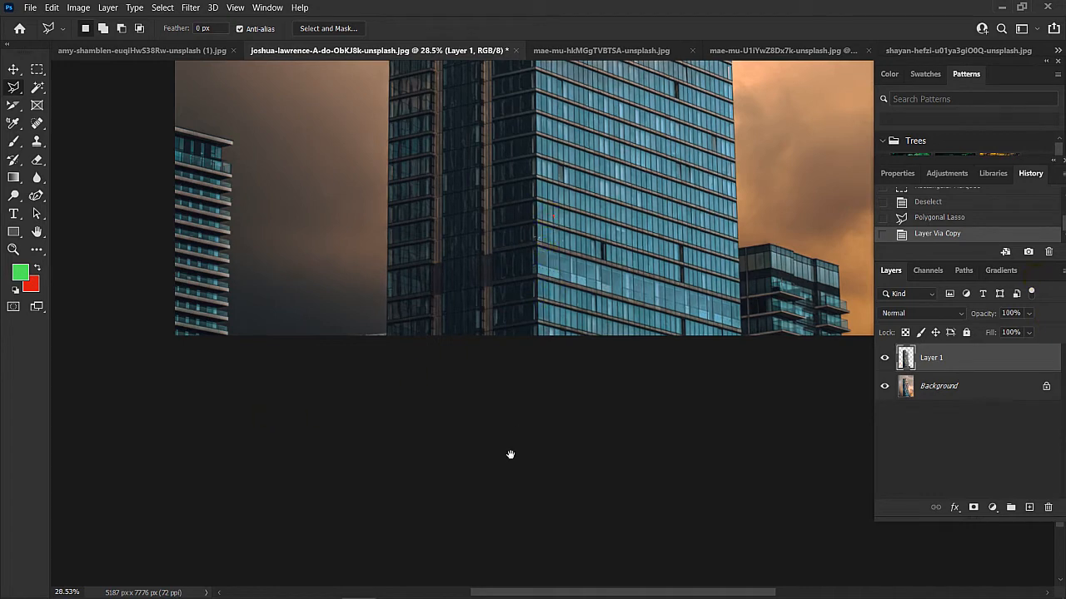
pyautogui.click(504, 485)
pyautogui.press('space')
pyautogui.moveTo(592, 203); pyautogui.dragTo(547, 360)
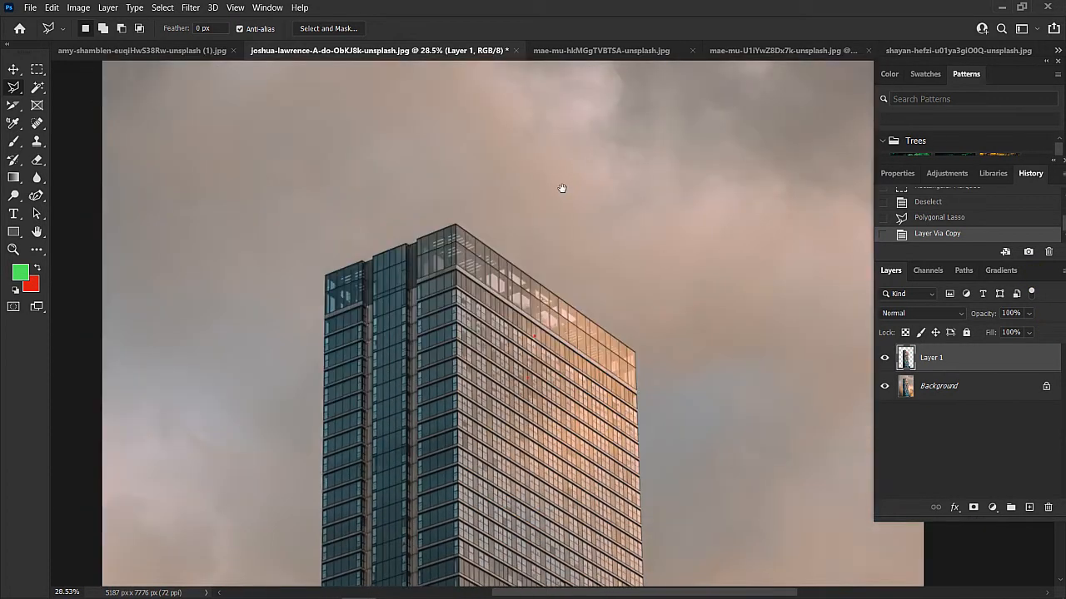
pyautogui.moveTo(574, 491); pyautogui.dragTo(580, 321)
pyautogui.scroll(-5, 585, 358)
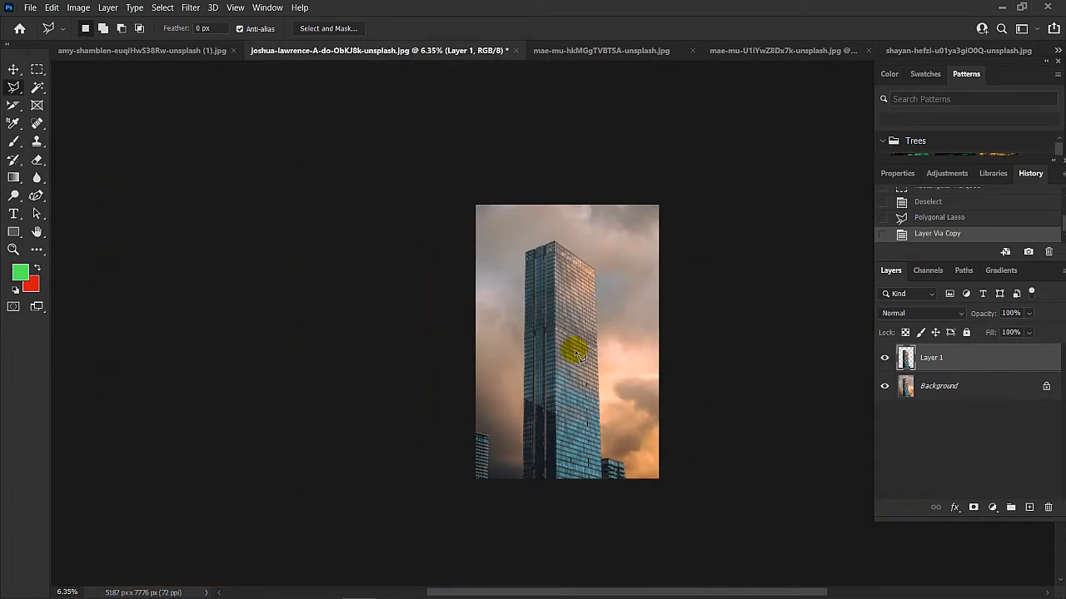
pyautogui.scroll(1, 566, 341)
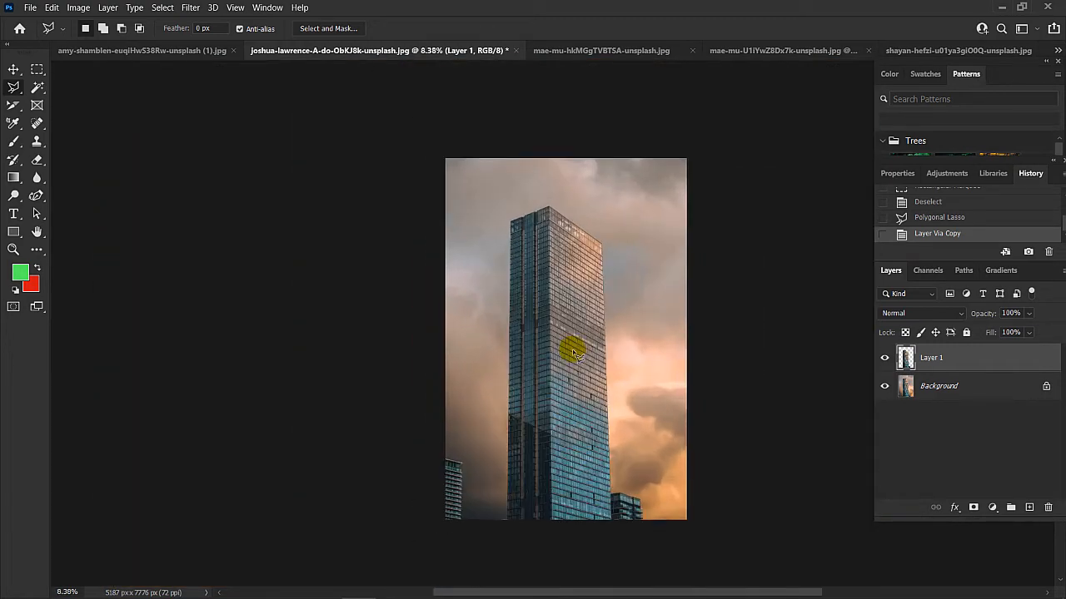
pyautogui.click(885, 386)
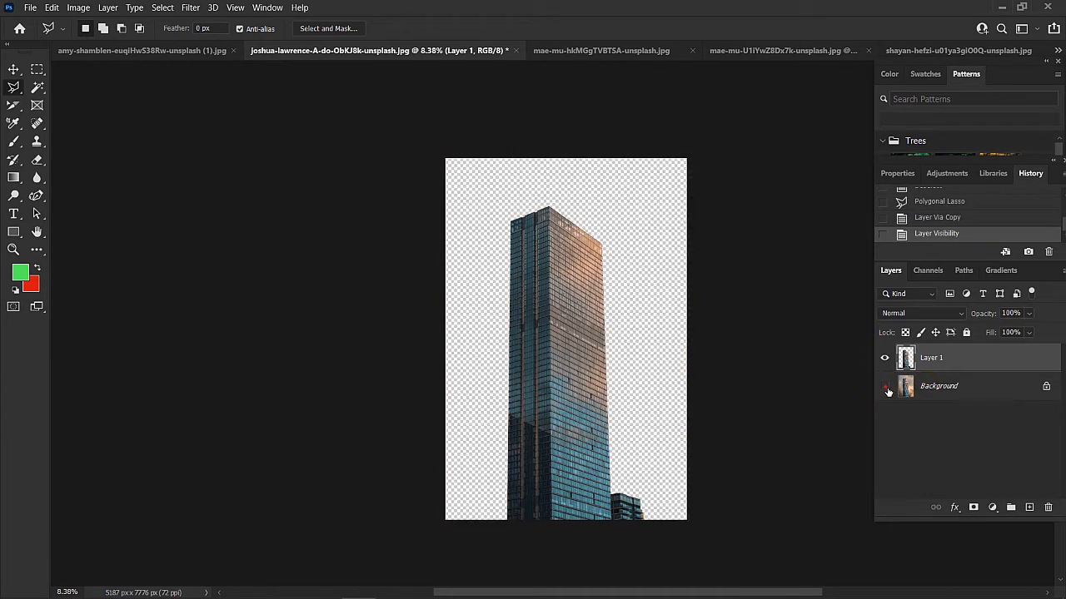
pyautogui.scroll(1, 565, 275)
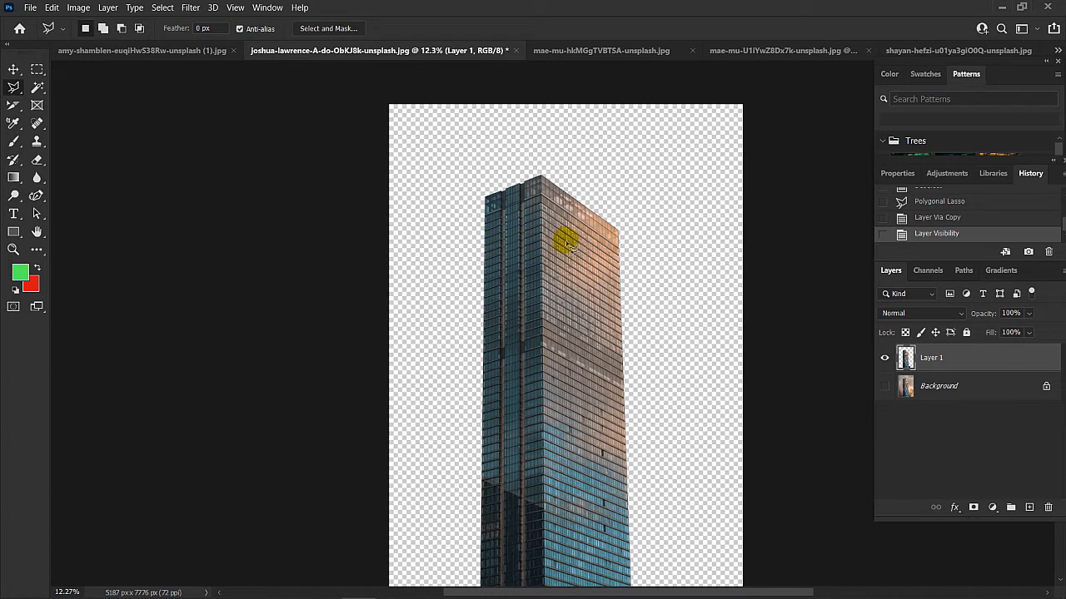
# - Choose the Magnetic Lasso tool and open the orange photo mae-mu-hkMGgTVBTSA-unsplash.jpg close up on the floating slice
pyautogui.rightClick(15, 87)
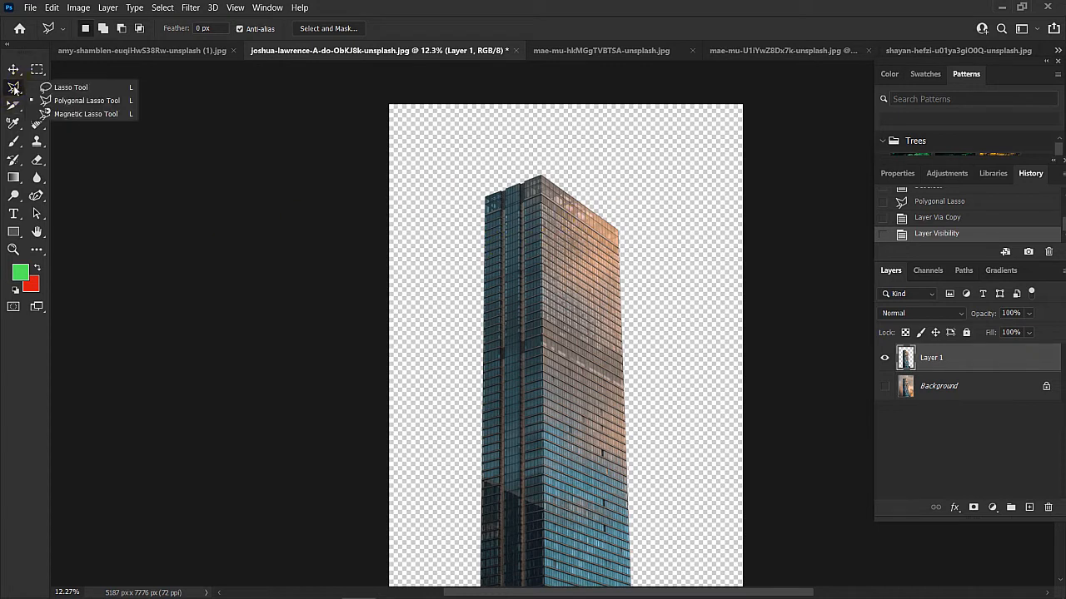
pyautogui.click(84, 114)
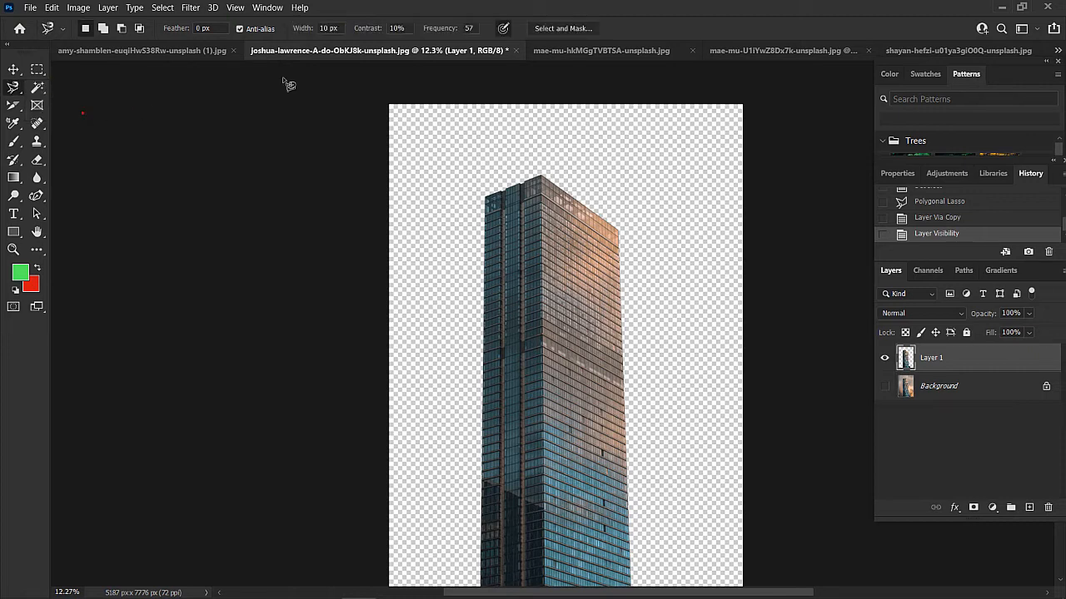
pyautogui.click(221, 52)
pyautogui.click(628, 51)
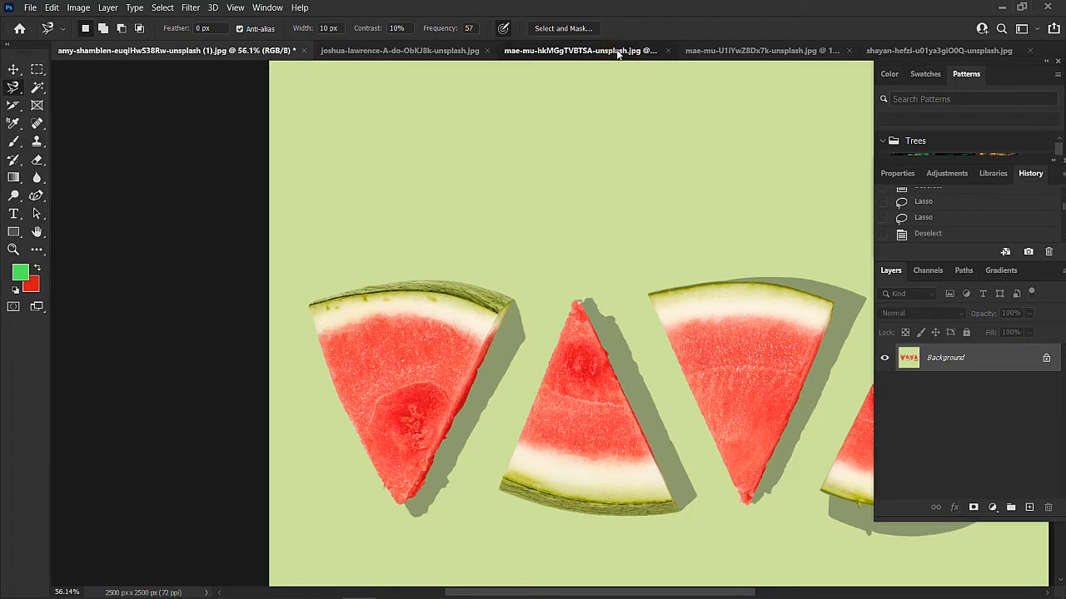
pyautogui.scroll(8, 507, 197)
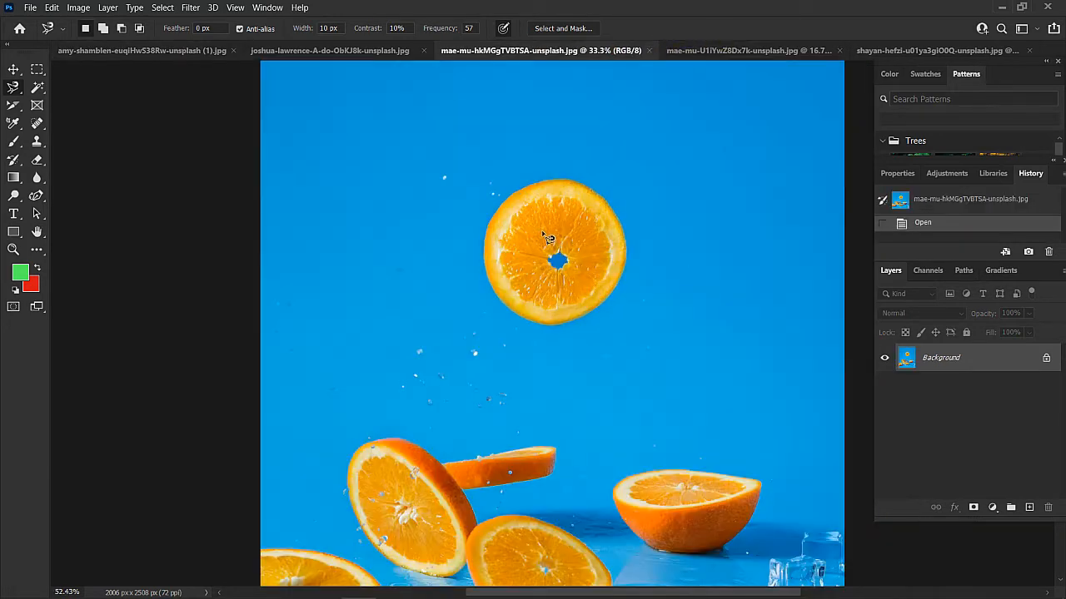
pyautogui.scroll(1, 604, 171)
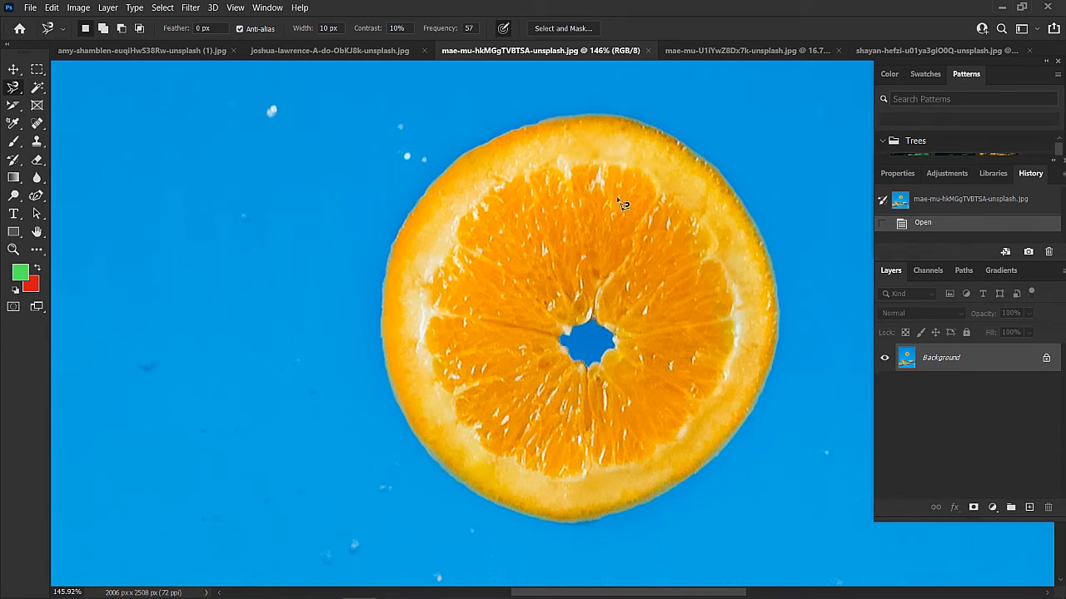
pyautogui.click(350, 107)
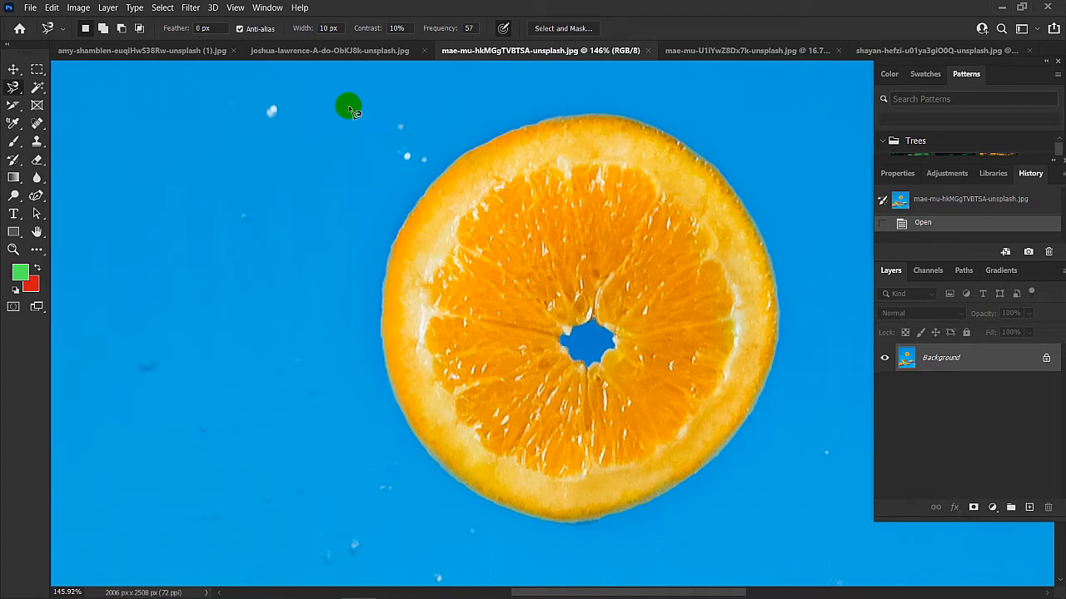
pyautogui.rightClick(17, 94)
pyautogui.click(67, 112)
# - Trace the floating orange slice with the Magnetic Lasso from its top edge counterclockwise around to its right side
pyautogui.scroll(1, 543, 101)
pyautogui.scroll(3, 544, 101)
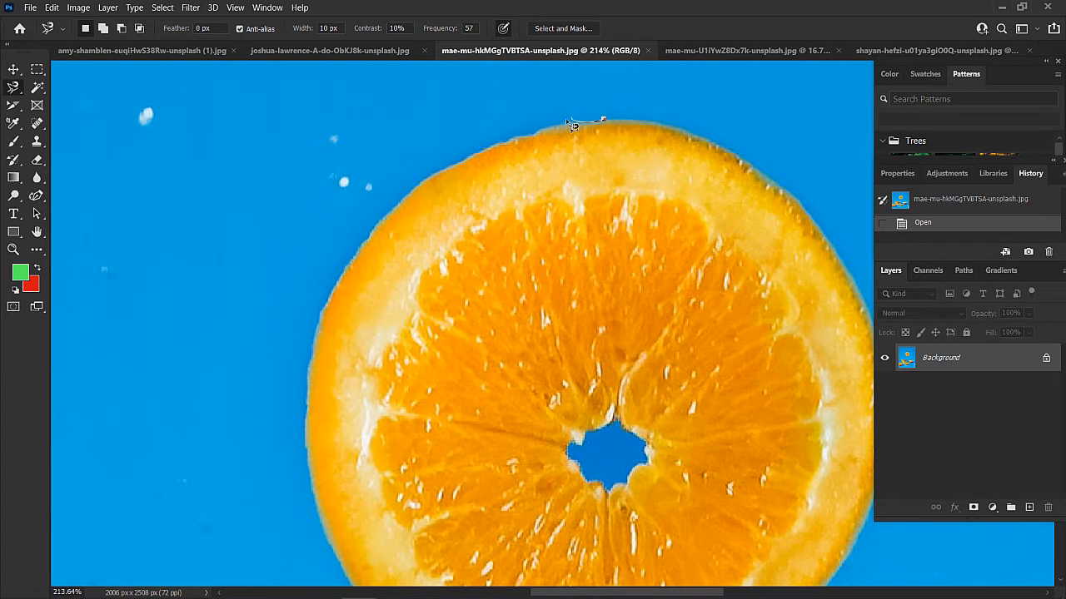
pyautogui.moveTo(572, 125)
pyautogui.mouseDown()
pyautogui.moveTo(549, 119)
pyautogui.moveTo(488, 139)
pyautogui.moveTo(430, 182)
pyautogui.mouseUp()
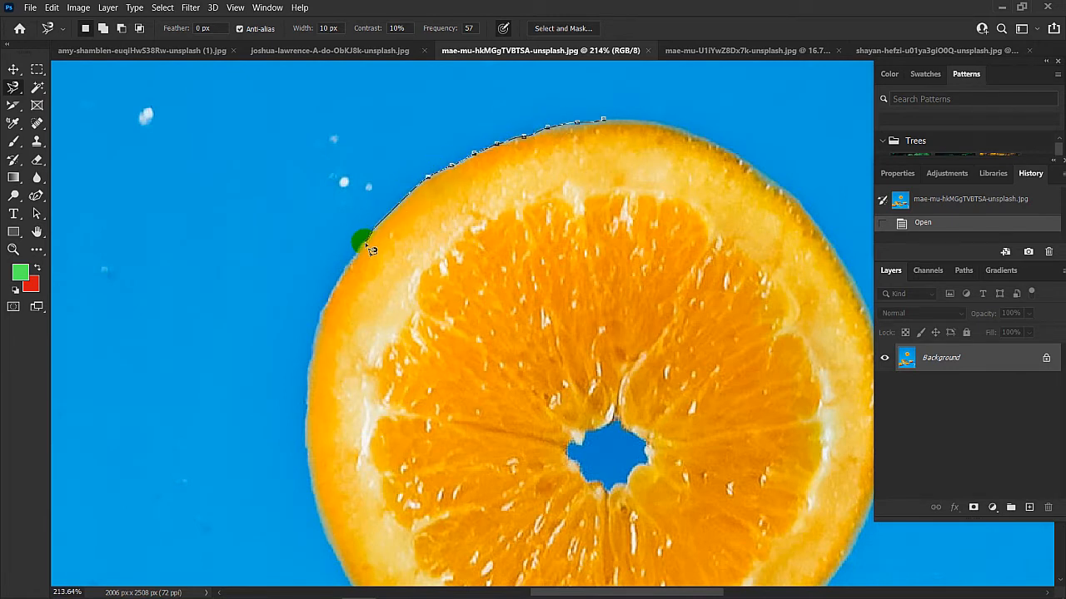
pyautogui.moveTo(369, 249)
pyautogui.mouseDown()
pyautogui.moveTo(345, 266)
pyautogui.moveTo(329, 313)
pyautogui.mouseUp()
pyautogui.moveTo(308, 348); pyautogui.dragTo(305, 424)
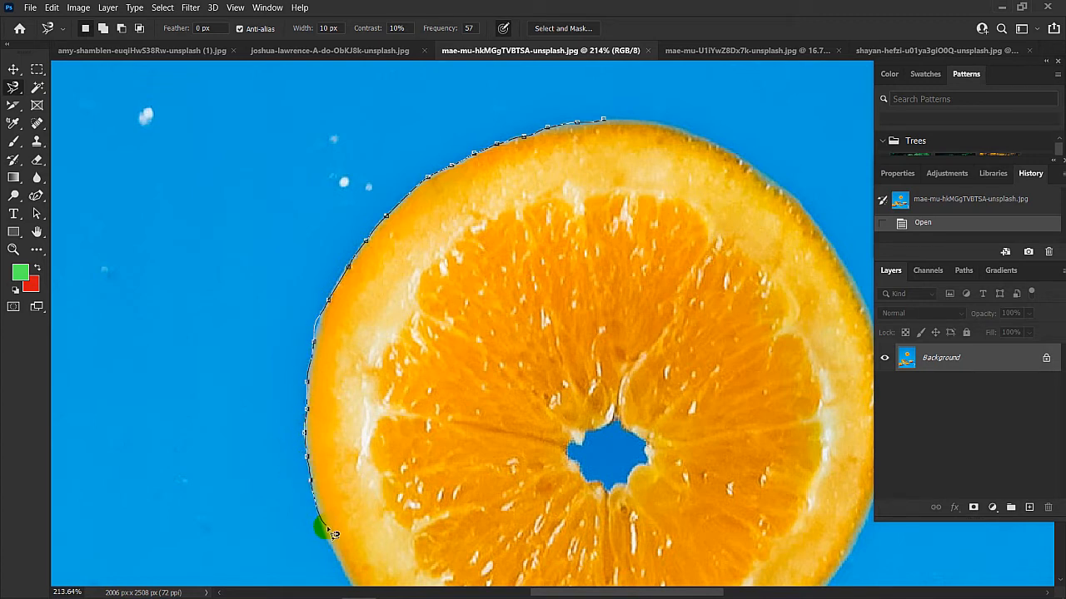
pyautogui.moveTo(354, 537)
pyautogui.mouseDown()
pyautogui.moveTo(300, 250)
pyautogui.moveTo(309, 335)
pyautogui.moveTo(397, 389)
pyautogui.moveTo(533, 423)
pyautogui.moveTo(719, 370)
pyautogui.moveTo(782, 318)
pyautogui.moveTo(821, 257)
pyautogui.mouseUp()
pyautogui.moveTo(829, 190)
pyautogui.mouseDown()
pyautogui.moveTo(843, 135)
pyautogui.moveTo(873, 239)
pyautogui.moveTo(847, 167)
pyautogui.moveTo(630, 410)
pyautogui.mouseUp()
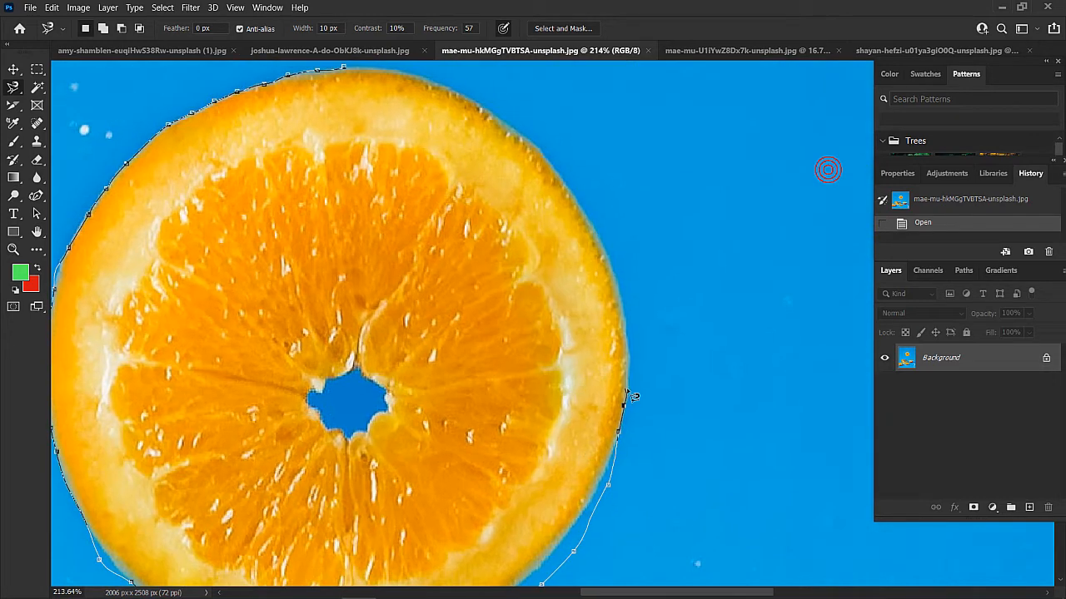
# - Run the Magnetic Lasso path off into the blue background, and delete the misplaced anchor points back to the slice's lower-right edge
pyautogui.moveTo(666, 316)
pyautogui.mouseDown()
pyautogui.moveTo(636, 243)
pyautogui.moveTo(601, 222)
pyautogui.moveTo(606, 160)
pyautogui.moveTo(661, 105)
pyautogui.moveTo(692, 96)
pyautogui.moveTo(631, 110)
pyautogui.moveTo(682, 217)
pyautogui.moveTo(710, 192)
pyautogui.moveTo(682, 148)
pyautogui.mouseUp()
pyautogui.press('Delete')
pyautogui.press('Delete')
pyautogui.press('Delete')
pyautogui.press('Delete')
pyautogui.press('Delete')
pyautogui.press('Delete')
pyautogui.press('Delete')
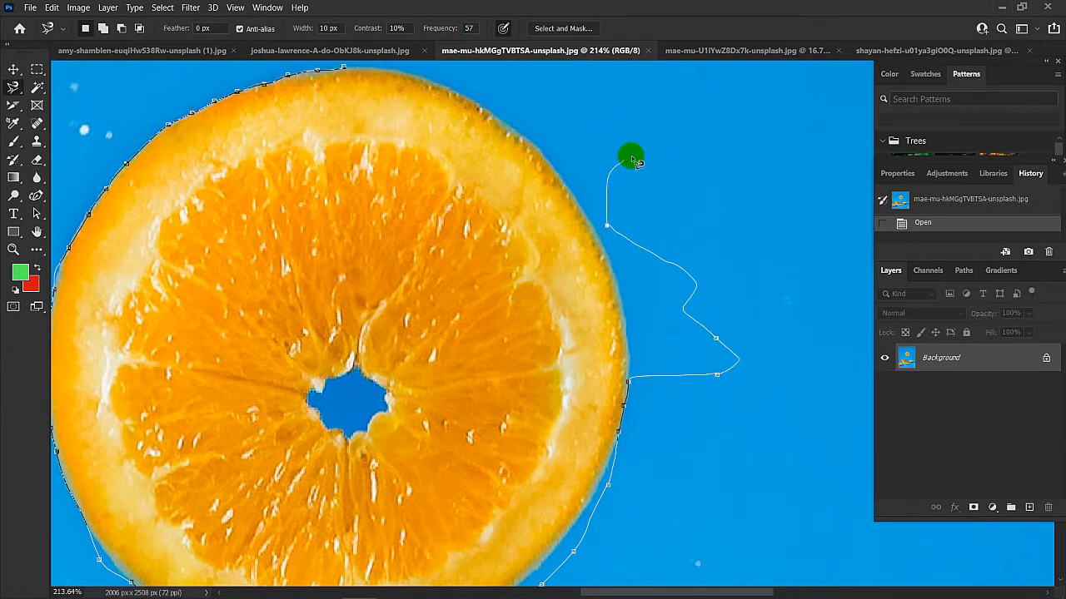
pyautogui.moveTo(669, 334)
pyautogui.mouseDown()
pyautogui.moveTo(675, 381)
pyautogui.moveTo(615, 458)
pyautogui.mouseUp()
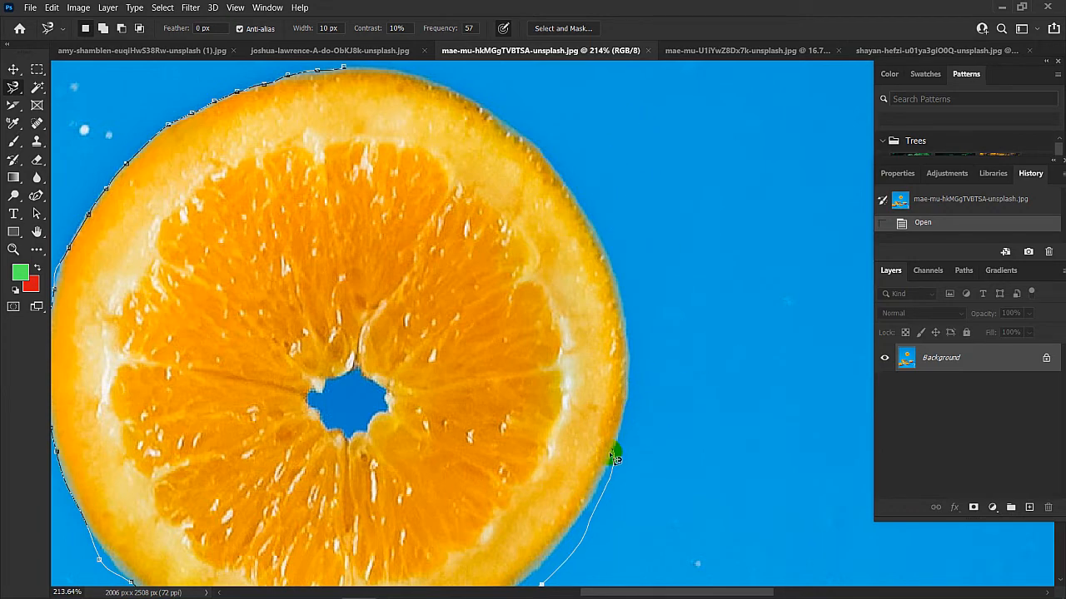
# - Delete the misplaced Magnetic Lasso anchor points beside the floating slice's lower-right edge
pyautogui.moveTo(585, 505); pyautogui.dragTo(606, 273)
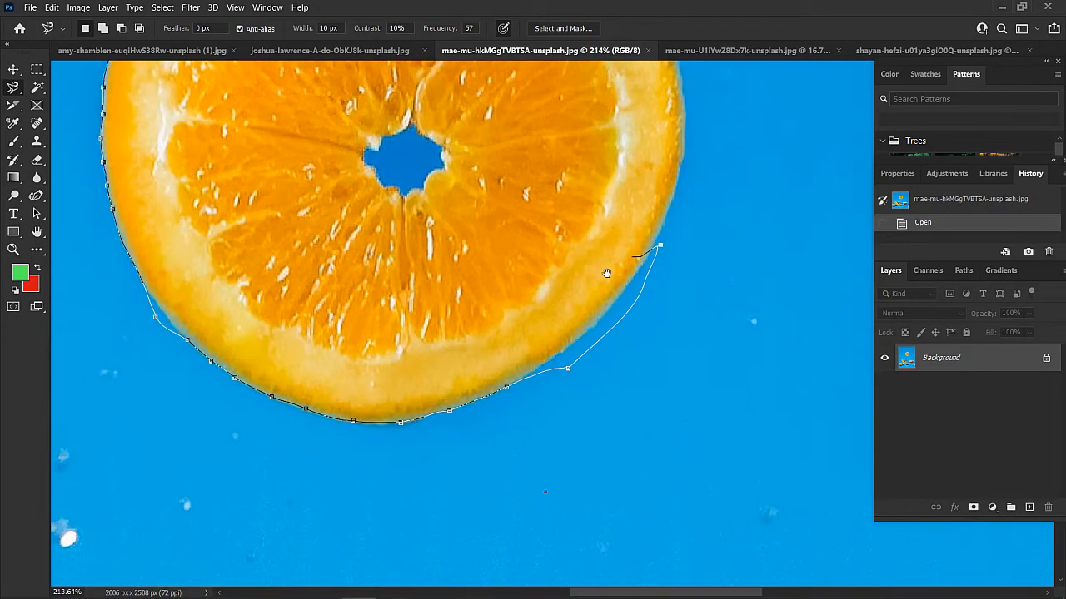
pyautogui.press('Delete')
pyautogui.press('Delete')
pyautogui.press('Delete')
pyautogui.press('Delete')
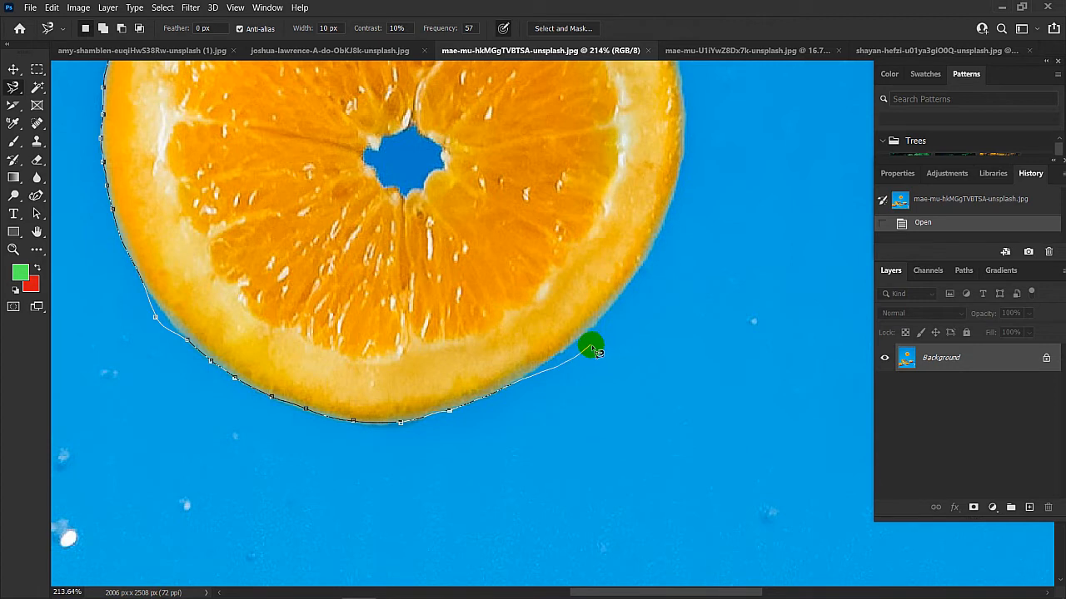
# - Trace the slice's right side up to its top edge and close the Magnetic Lasso path on its starting point
pyautogui.moveTo(586, 348)
pyautogui.mouseDown()
pyautogui.moveTo(538, 382)
pyautogui.moveTo(641, 298)
pyautogui.moveTo(681, 223)
pyautogui.mouseUp()
pyautogui.moveTo(689, 173)
pyautogui.mouseDown()
pyautogui.moveTo(695, 131)
pyautogui.moveTo(681, 119)
pyautogui.moveTo(629, 314)
pyautogui.moveTo(644, 350)
pyautogui.mouseUp()
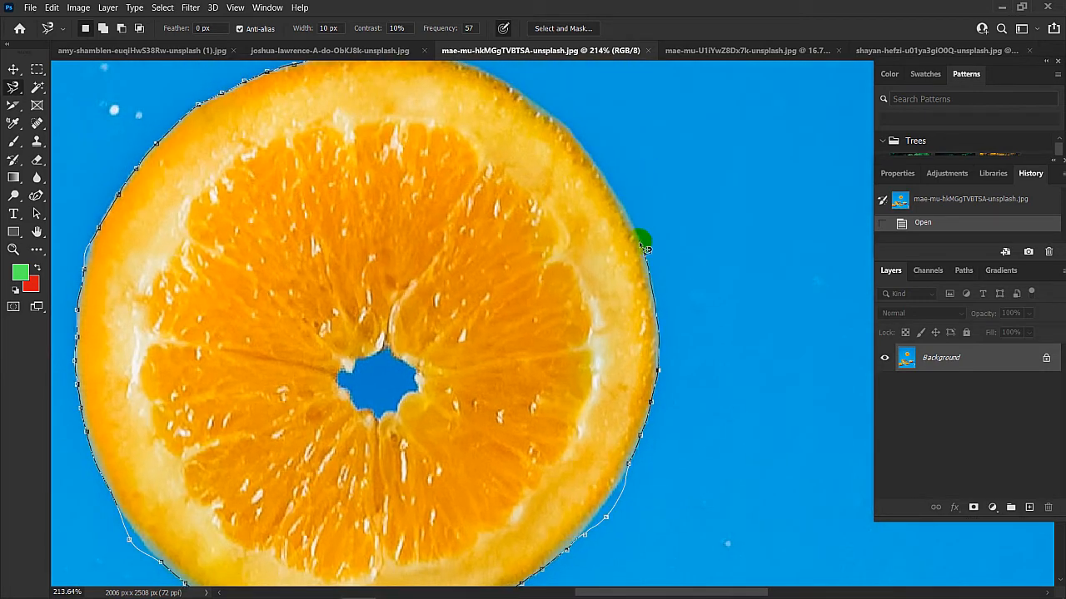
pyautogui.moveTo(639, 244); pyautogui.dragTo(625, 210)
pyautogui.moveTo(517, 105); pyautogui.dragTo(631, 301)
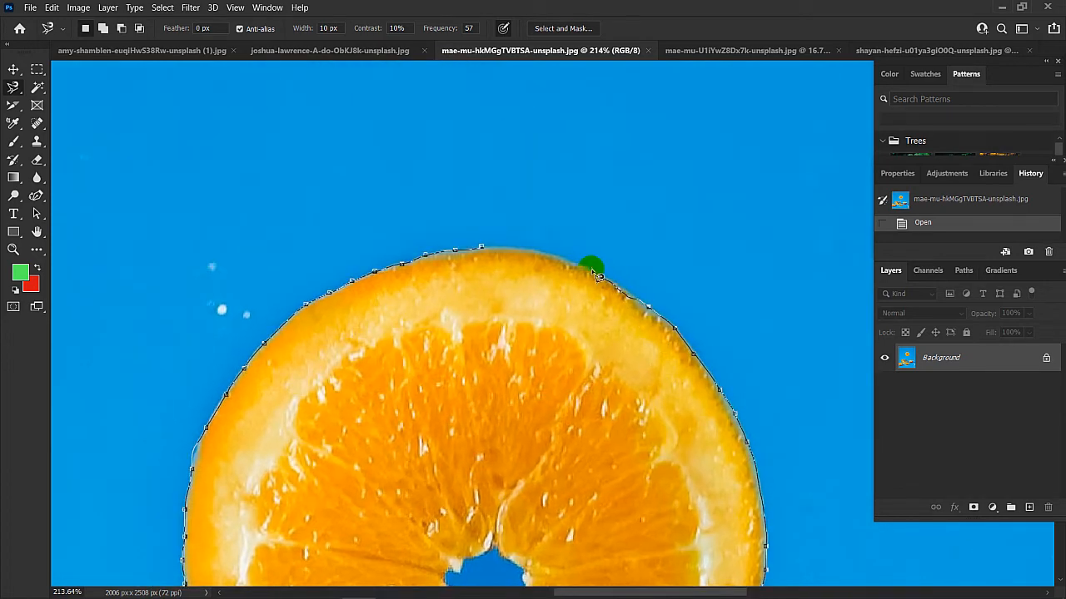
pyautogui.moveTo(514, 248); pyautogui.dragTo(485, 253)
pyautogui.click(481, 249)
# - Switch to Add to selection and outline the cropped slice at the photo's left edge with the Magnetic Lasso
pyautogui.scroll(-10, 495, 420)
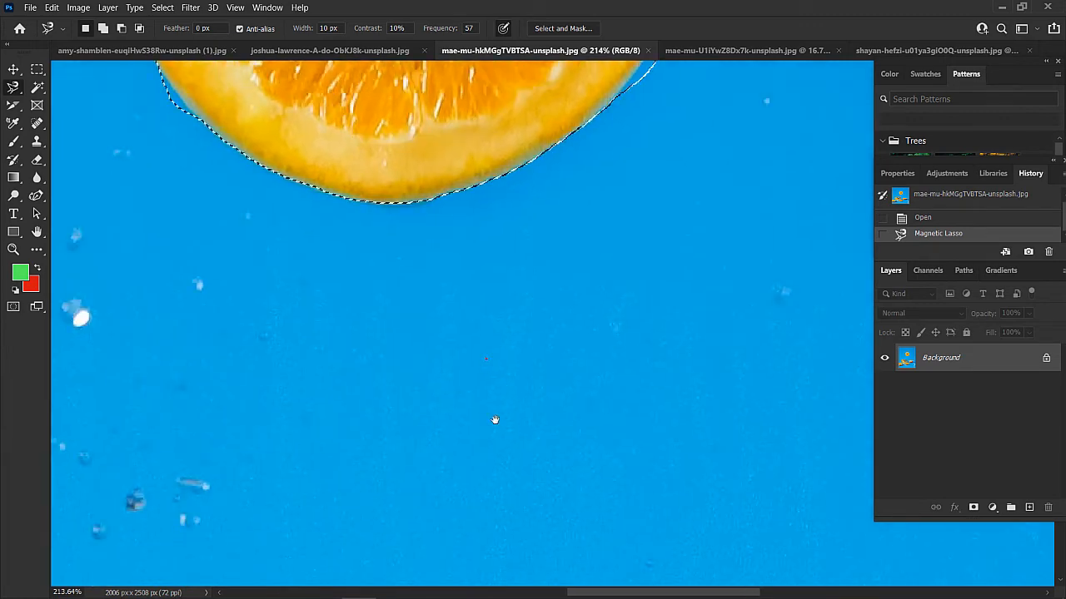
pyautogui.scroll(8, 494, 420)
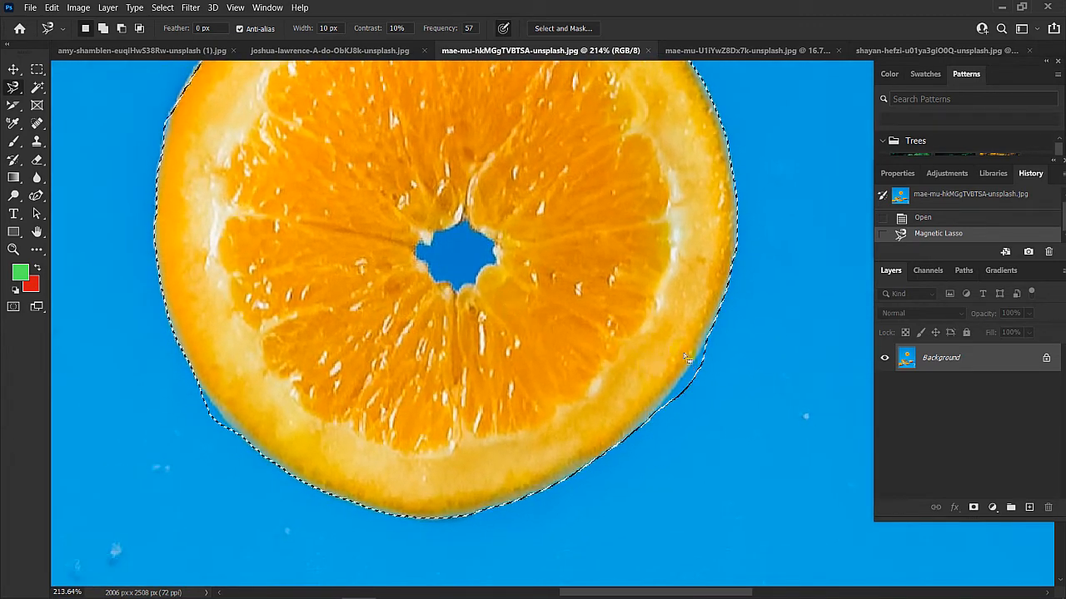
pyautogui.scroll(-8, 424, 345)
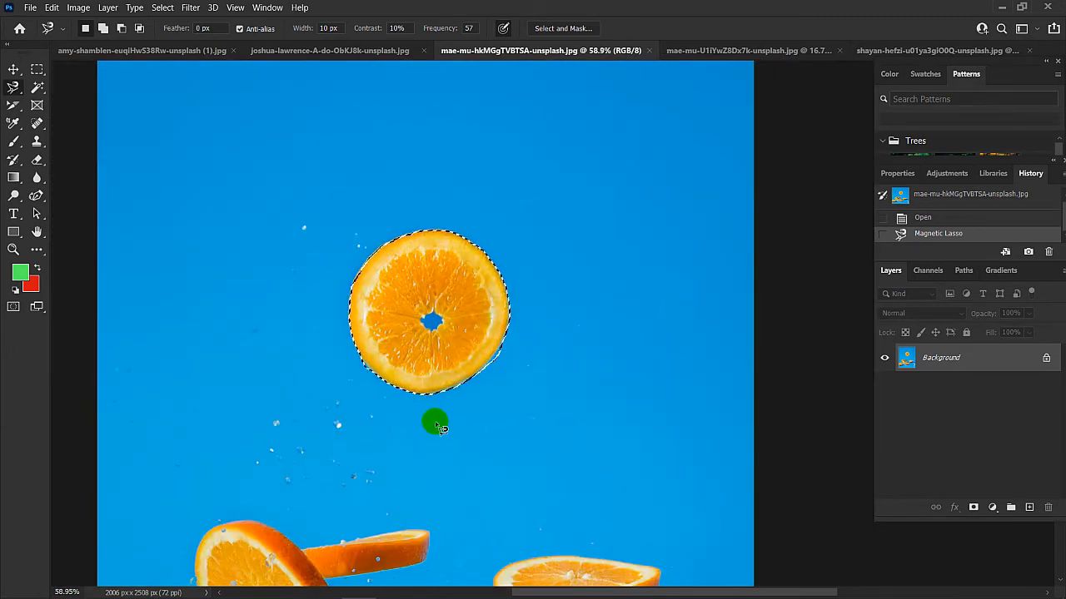
pyautogui.moveTo(423, 474); pyautogui.dragTo(456, 191)
pyautogui.moveTo(506, 396); pyautogui.dragTo(655, 284)
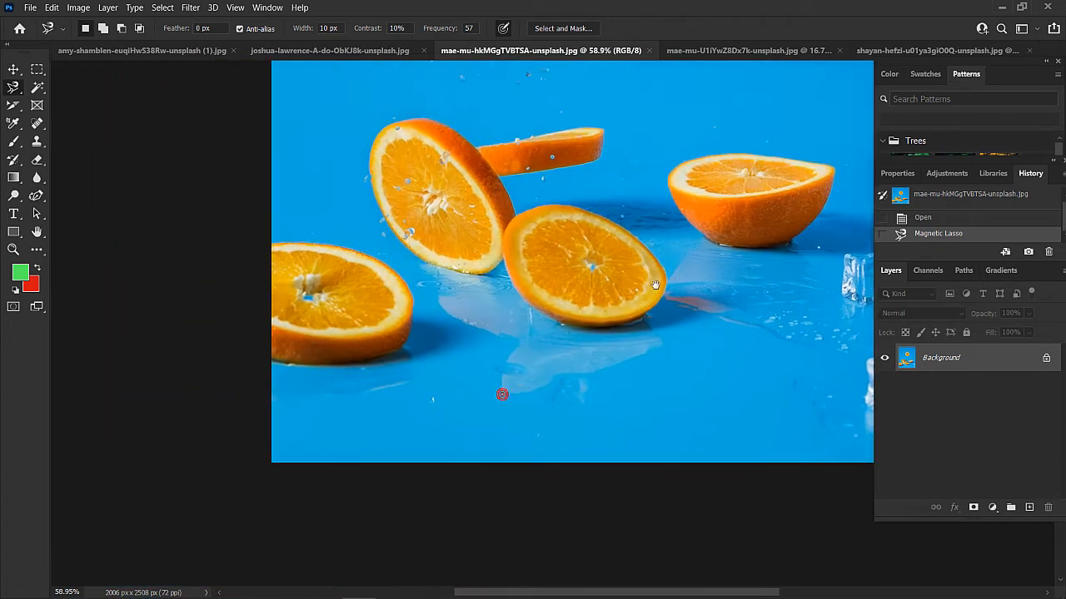
pyautogui.moveTo(344, 392)
pyautogui.mouseDown()
pyautogui.moveTo(492, 363)
pyautogui.moveTo(486, 347)
pyautogui.mouseUp()
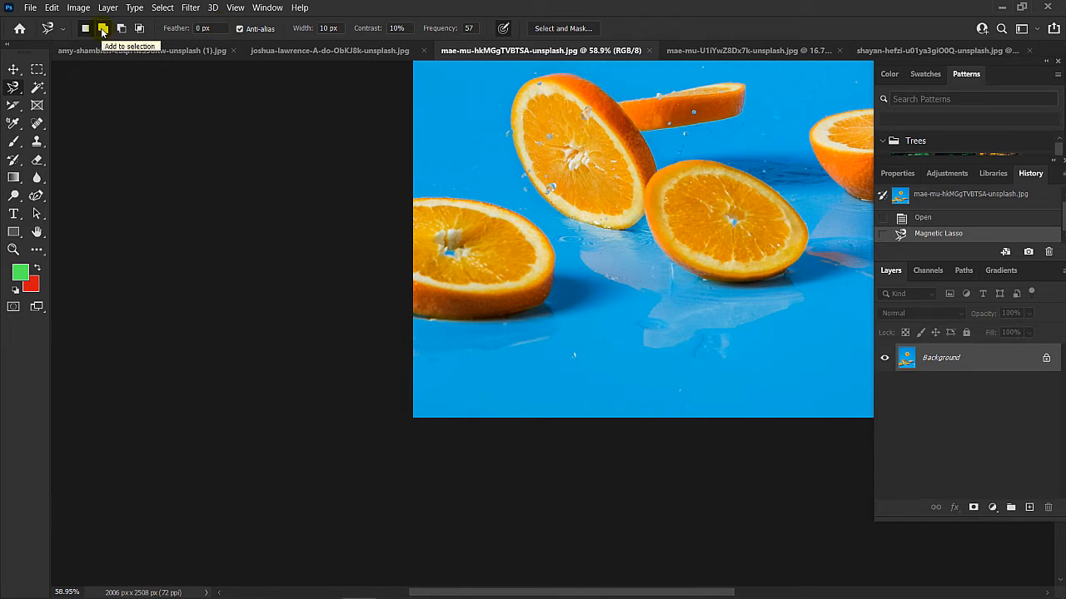
pyautogui.click(102, 29)
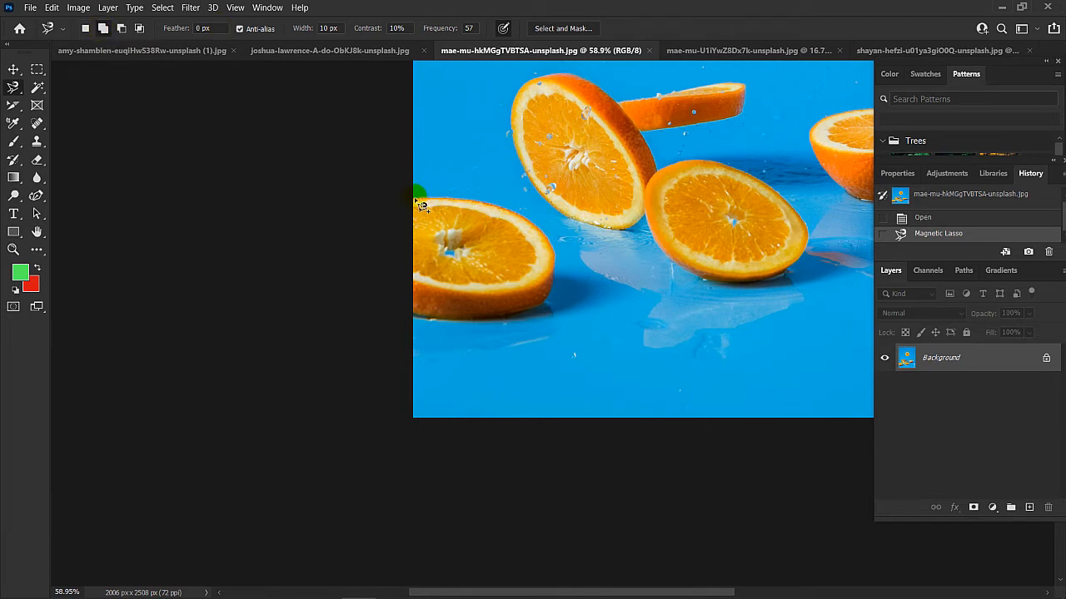
pyautogui.moveTo(416, 199)
pyautogui.mouseDown()
pyautogui.moveTo(479, 198)
pyautogui.moveTo(539, 226)
pyautogui.moveTo(554, 289)
pyautogui.moveTo(536, 311)
pyautogui.moveTo(481, 327)
pyautogui.moveTo(416, 322)
pyautogui.mouseUp()
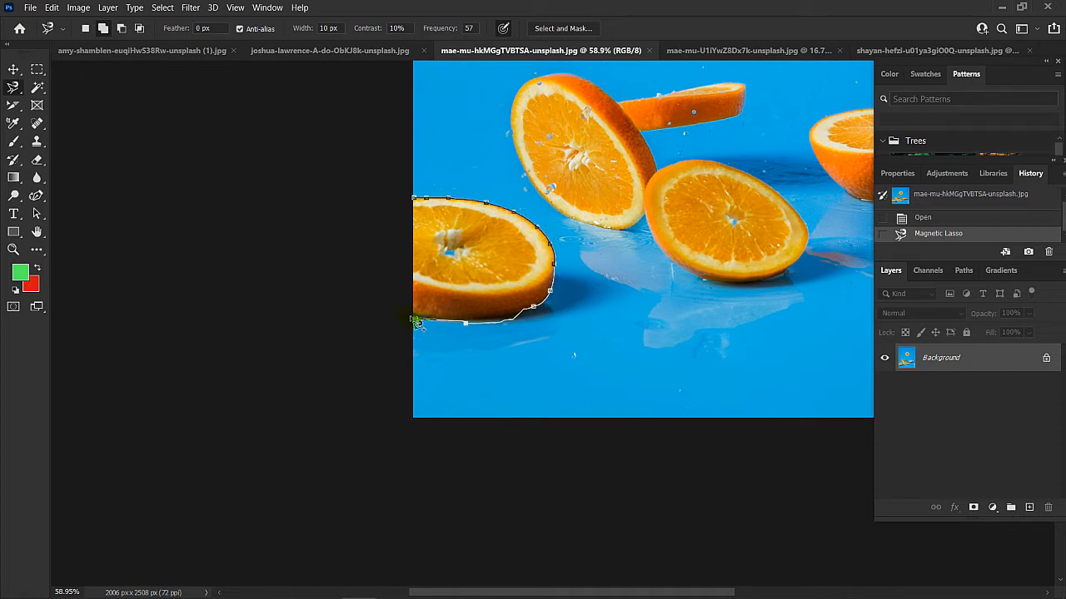
pyautogui.click(418, 204)
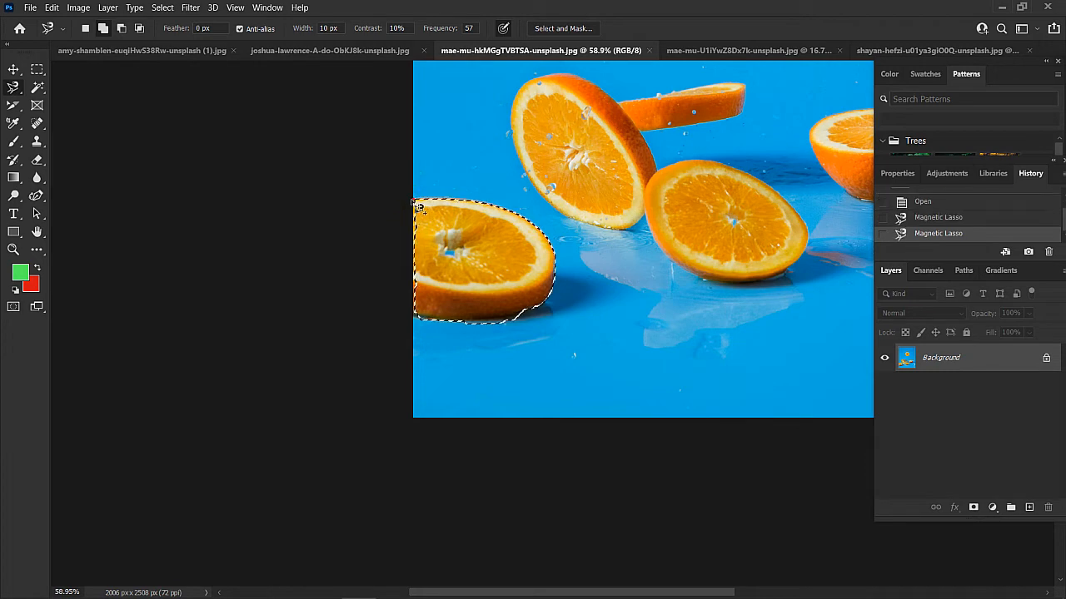
# - Add the round slice standing on the wet surface in the foreground to the selection with the Magnetic Lasso
pyautogui.scroll(-3, 500, 210)
pyautogui.scroll(5, 504, 207)
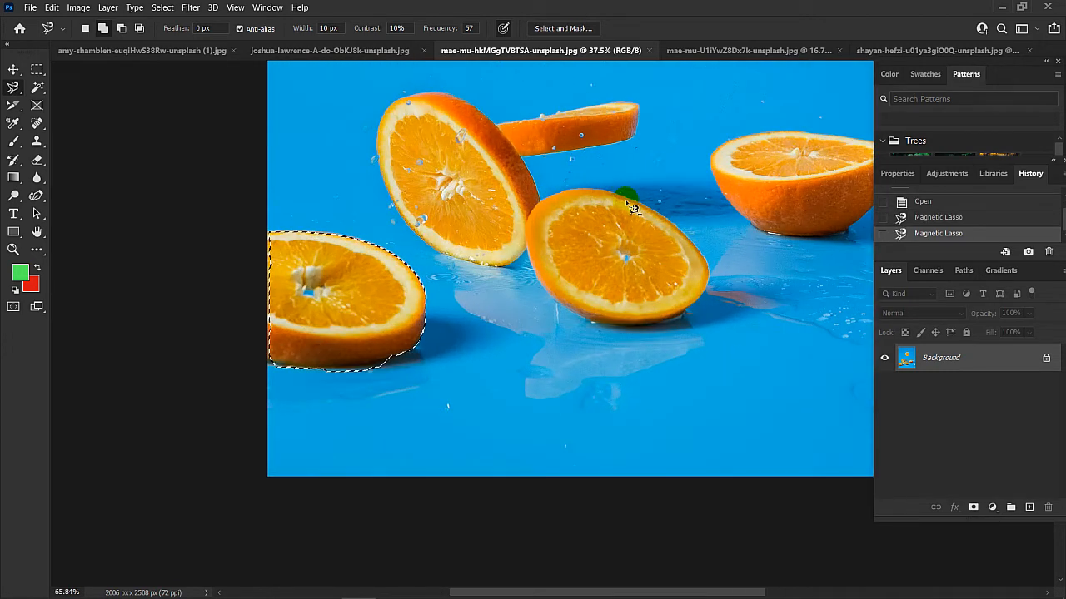
pyautogui.moveTo(511, 205)
pyautogui.mouseDown()
pyautogui.moveTo(574, 185)
pyautogui.moveTo(690, 209)
pyautogui.moveTo(715, 260)
pyautogui.moveTo(743, 277)
pyautogui.moveTo(764, 330)
pyautogui.moveTo(754, 358)
pyautogui.moveTo(728, 380)
pyautogui.moveTo(657, 407)
pyautogui.moveTo(545, 383)
pyautogui.moveTo(519, 365)
pyautogui.moveTo(487, 300)
pyautogui.moveTo(492, 235)
pyautogui.mouseUp()
pyautogui.click(510, 204)
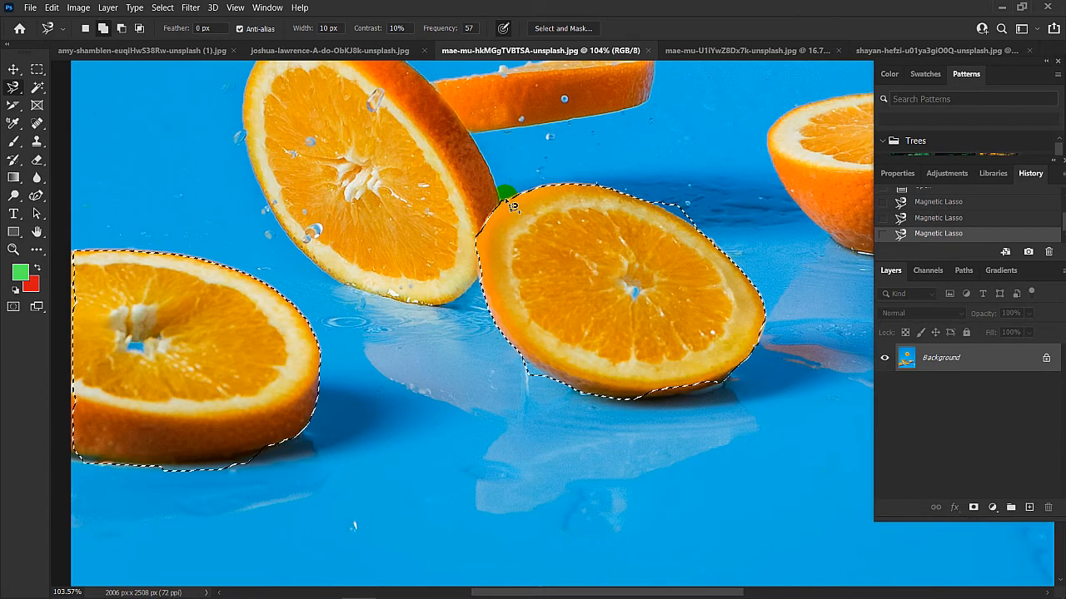
# - Return the Magnetic Lasso to New selection mode and deselect the outlined orange slices
pyautogui.scroll(-4, 513, 204)
pyautogui.scroll(1, 401, 373)
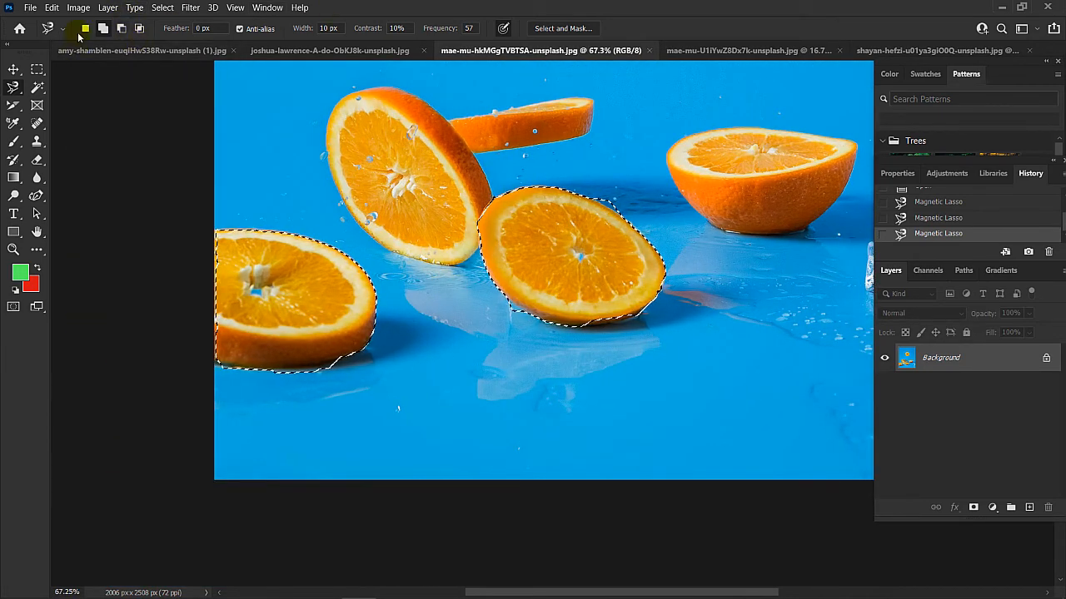
pyautogui.click(86, 29)
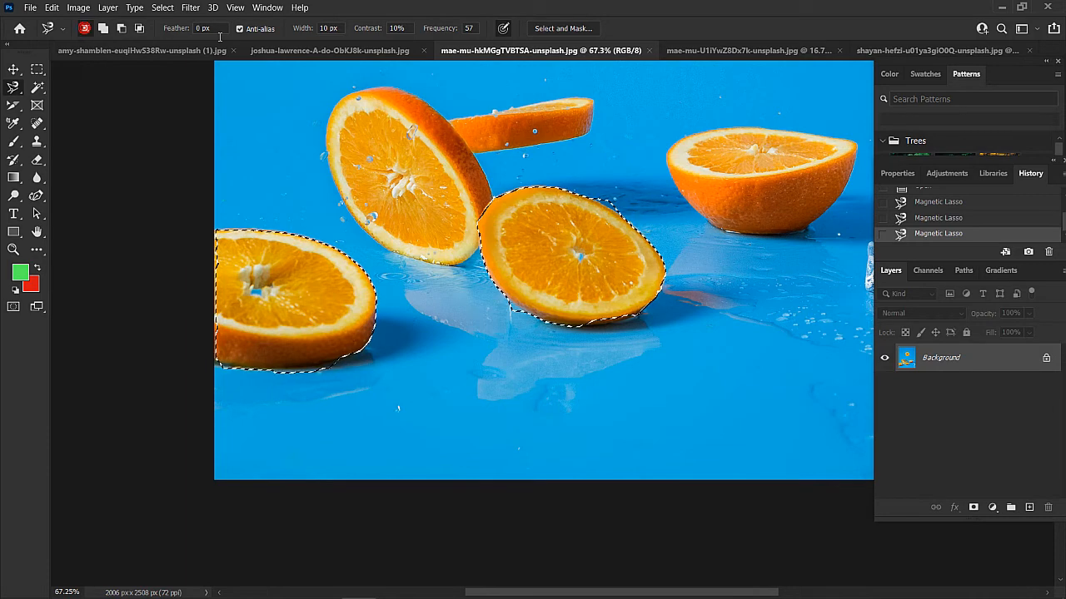
pyautogui.hotkey('ctrl', 'd')
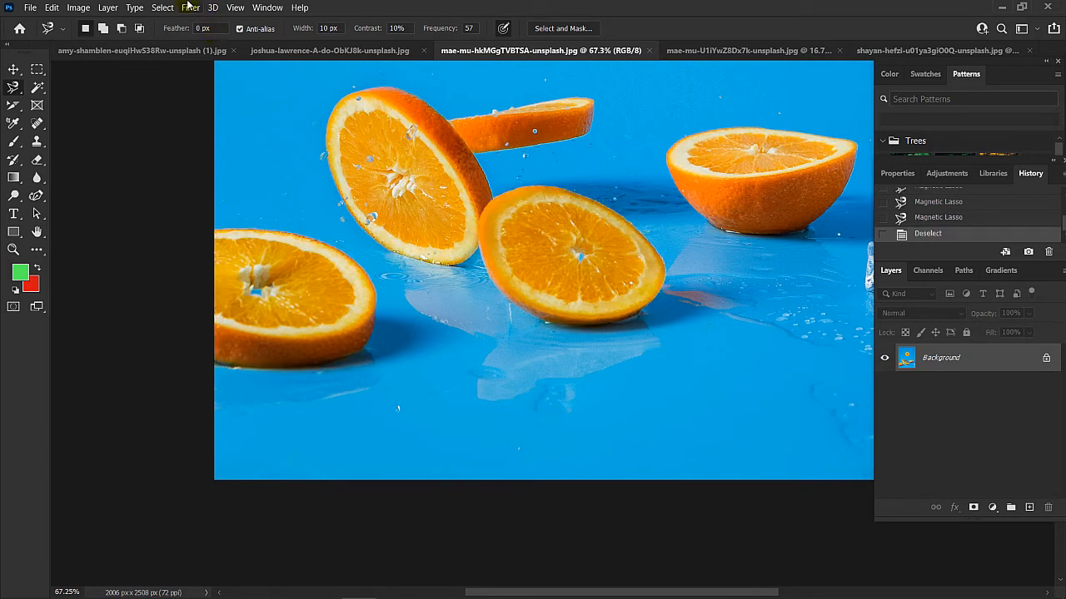
# - Open the whole-orange photo mae-mu-U1iYwZ8Dx7k-unsplash.jpg close up and set the Magnetic Lasso frequency to 10
pyautogui.click(128, 52)
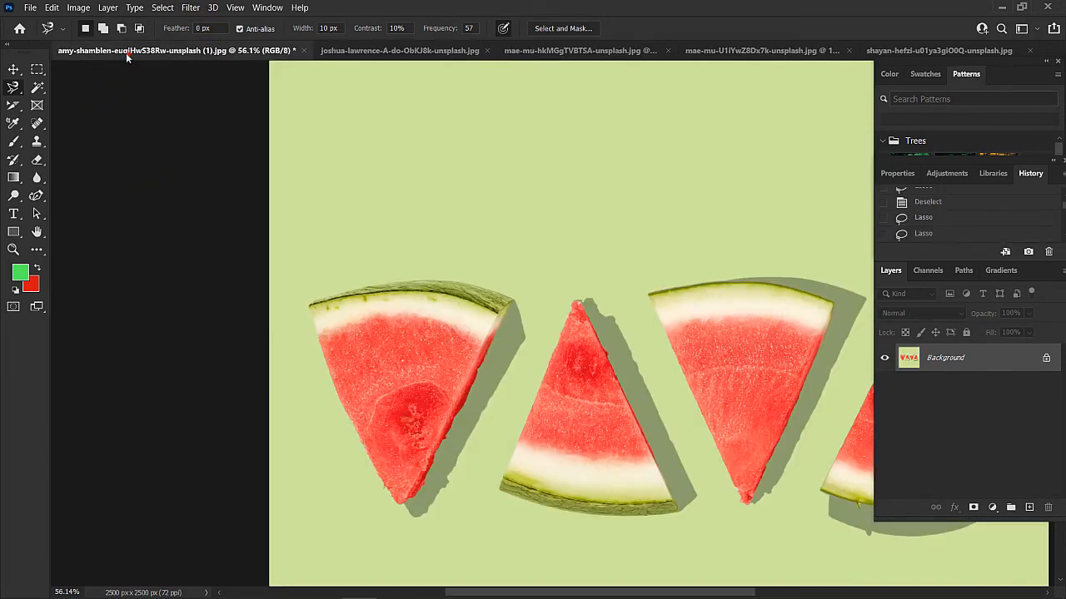
pyautogui.click(342, 50)
pyautogui.click(627, 53)
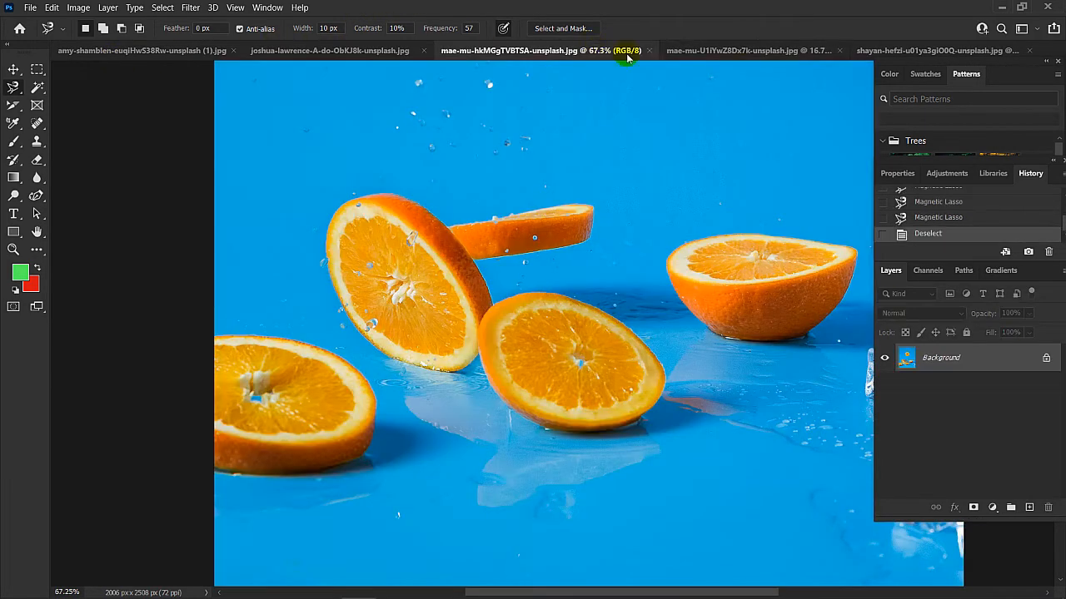
pyautogui.click(753, 51)
pyautogui.scroll(10, 572, 376)
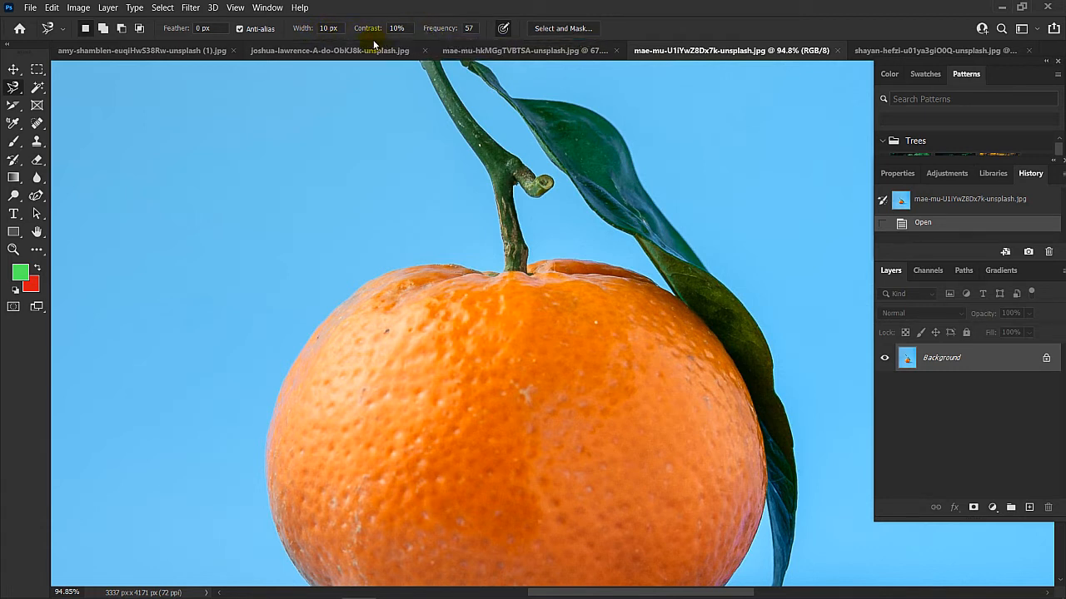
pyautogui.write('1')
pyautogui.click(445, 33)
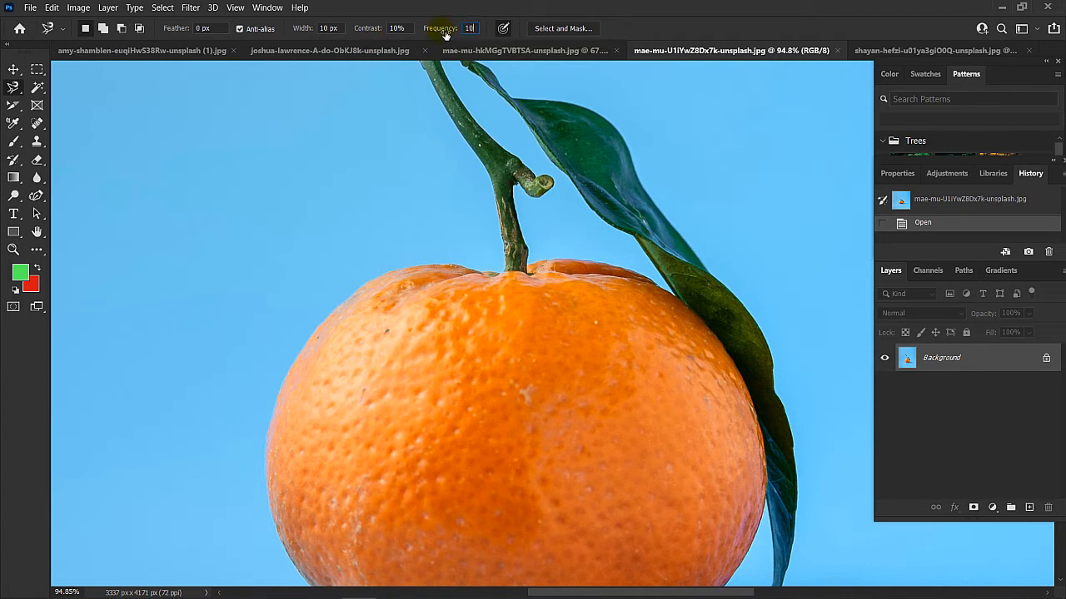
# - Trace the orange with the Magnetic Lasso from beside the stem counterclockwise around its base, up the leaf and along the stem
pyautogui.click(433, 225)
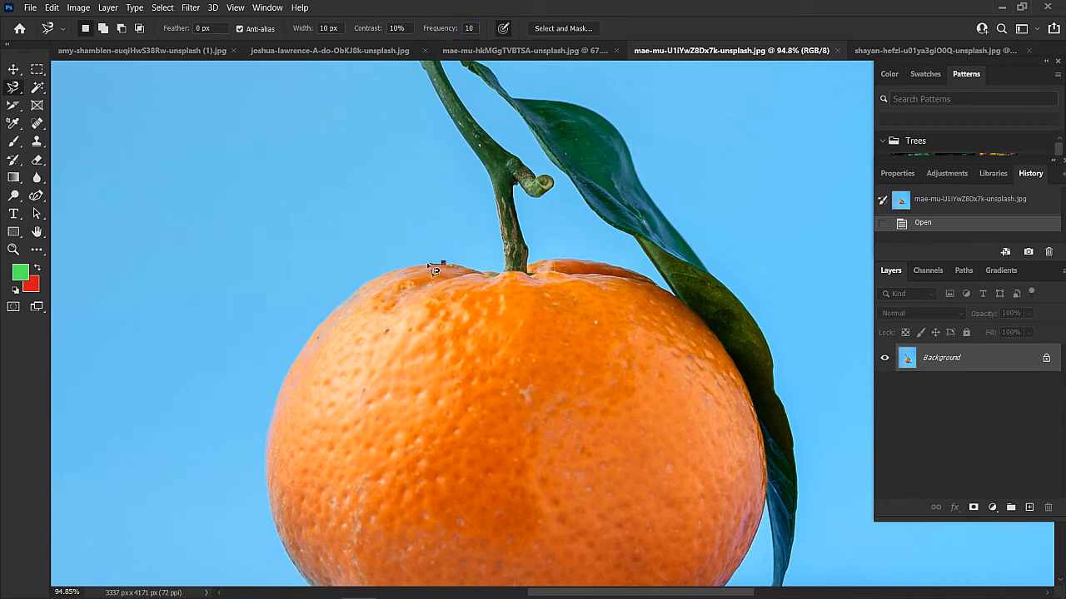
pyautogui.moveTo(434, 270)
pyautogui.mouseDown()
pyautogui.moveTo(361, 290)
pyautogui.moveTo(312, 338)
pyautogui.moveTo(270, 382)
pyautogui.moveTo(263, 448)
pyautogui.mouseUp()
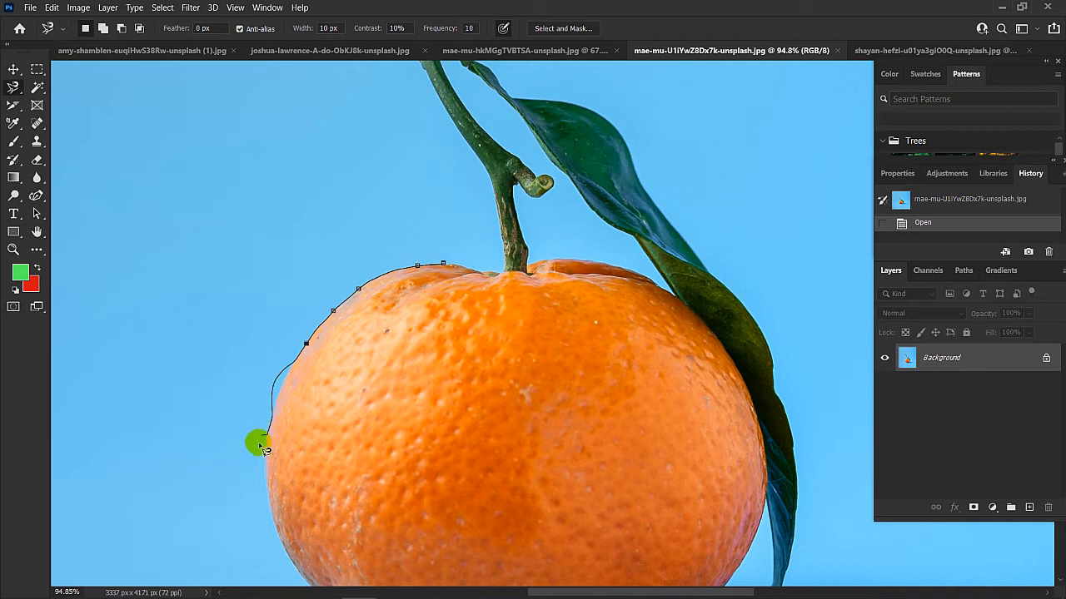
pyautogui.moveTo(268, 485)
pyautogui.mouseDown()
pyautogui.moveTo(278, 534)
pyautogui.moveTo(258, 316)
pyautogui.moveTo(322, 405)
pyautogui.moveTo(389, 427)
pyautogui.mouseUp()
pyautogui.scroll(-5, 279, 534)
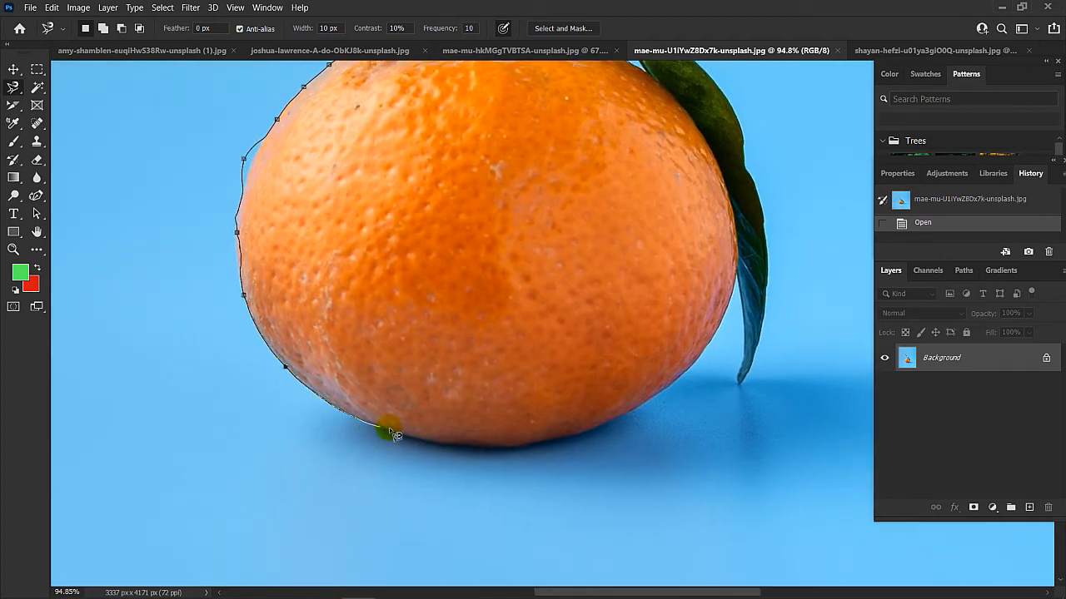
pyautogui.moveTo(480, 447)
pyautogui.mouseDown()
pyautogui.moveTo(520, 445)
pyautogui.moveTo(639, 419)
pyautogui.moveTo(682, 391)
pyautogui.moveTo(723, 340)
pyautogui.moveTo(740, 277)
pyautogui.moveTo(740, 385)
pyautogui.moveTo(758, 372)
pyautogui.moveTo(782, 291)
pyautogui.moveTo(721, 77)
pyautogui.moveTo(683, 98)
pyautogui.moveTo(706, 100)
pyautogui.moveTo(693, 327)
pyautogui.mouseUp()
pyautogui.moveTo(630, 240)
pyautogui.mouseDown()
pyautogui.moveTo(563, 146)
pyautogui.moveTo(514, 108)
pyautogui.moveTo(482, 113)
pyautogui.moveTo(523, 224)
pyautogui.mouseUp()
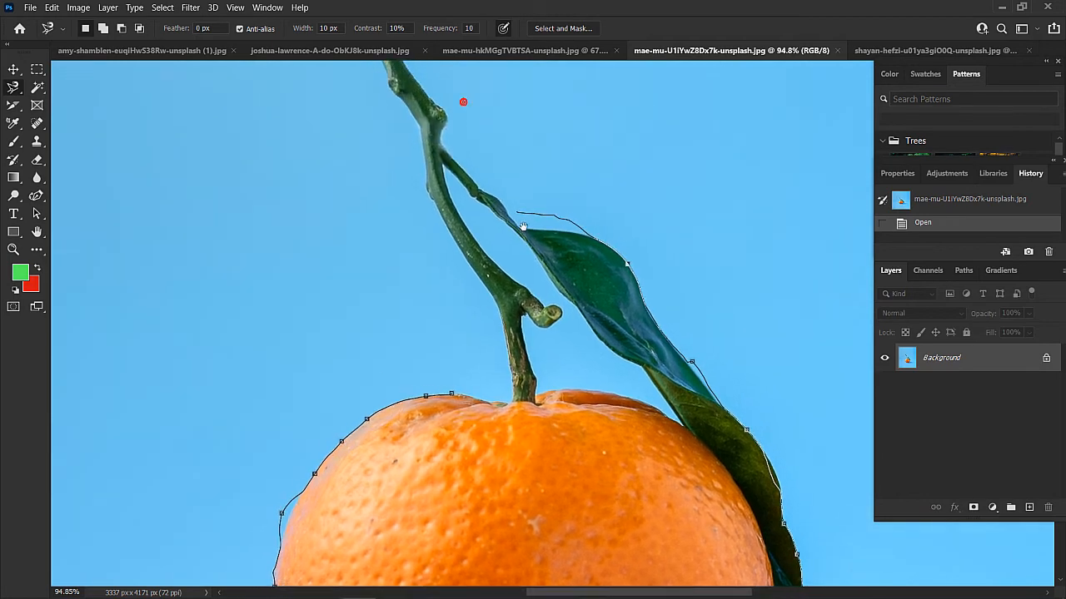
pyautogui.moveTo(456, 229); pyautogui.dragTo(505, 372)
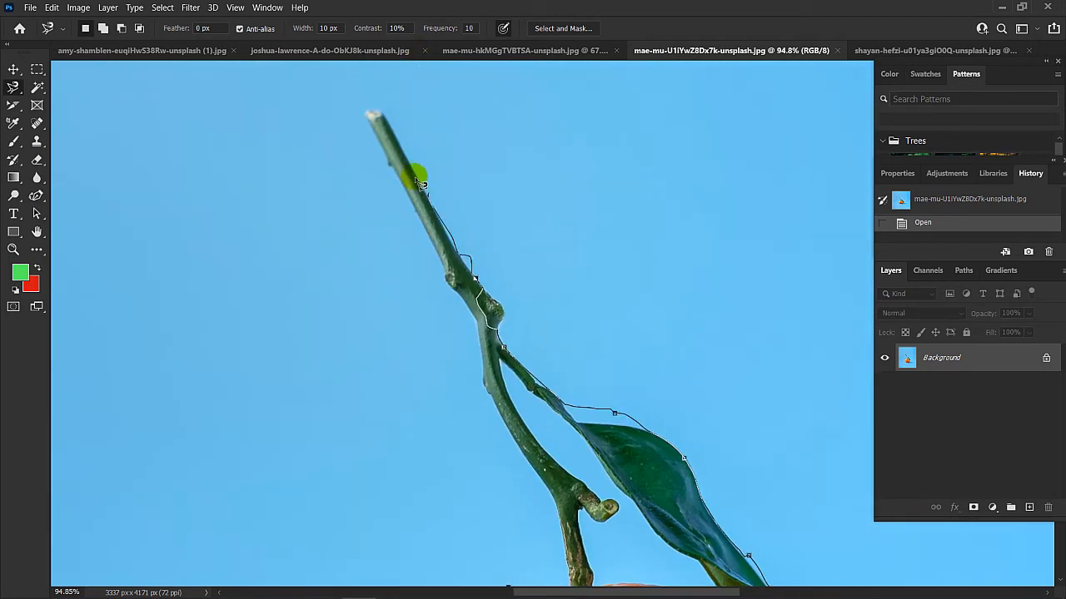
# - Delete the stray anchor points in the blue background above the stem and cancel the Magnetic Lasso path
pyautogui.moveTo(471, 31)
pyautogui.mouseDown()
pyautogui.moveTo(513, 157)
pyautogui.moveTo(574, 174)
pyautogui.mouseUp()
pyautogui.press('BackSpace')
pyautogui.press('BackSpace')
pyautogui.press('BackSpace')
pyautogui.press('BackSpace')
pyautogui.press('BackSpace')
pyautogui.press('BackSpace')
pyautogui.press('BackSpace')
pyautogui.press('BackSpace')
pyautogui.press('BackSpace')
pyautogui.press('BackSpace')
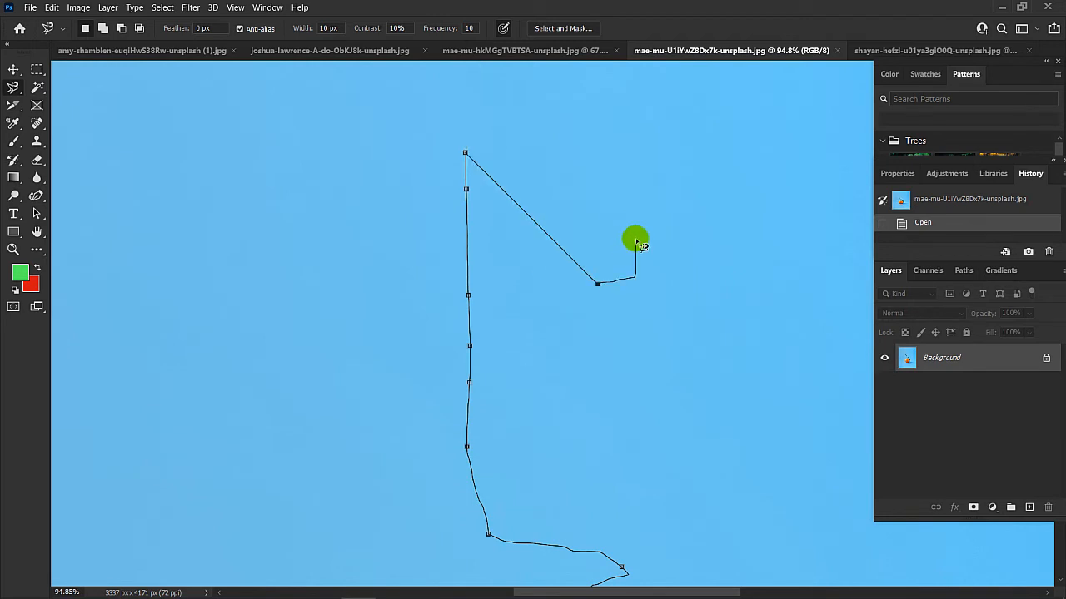
pyautogui.press('BackSpace')
pyautogui.press('BackSpace')
pyautogui.press('BackSpace')
pyautogui.press('BackSpace')
pyautogui.press('BackSpace')
pyautogui.press('BackSpace')
pyautogui.press('BackSpace')
pyautogui.press('BackSpace')
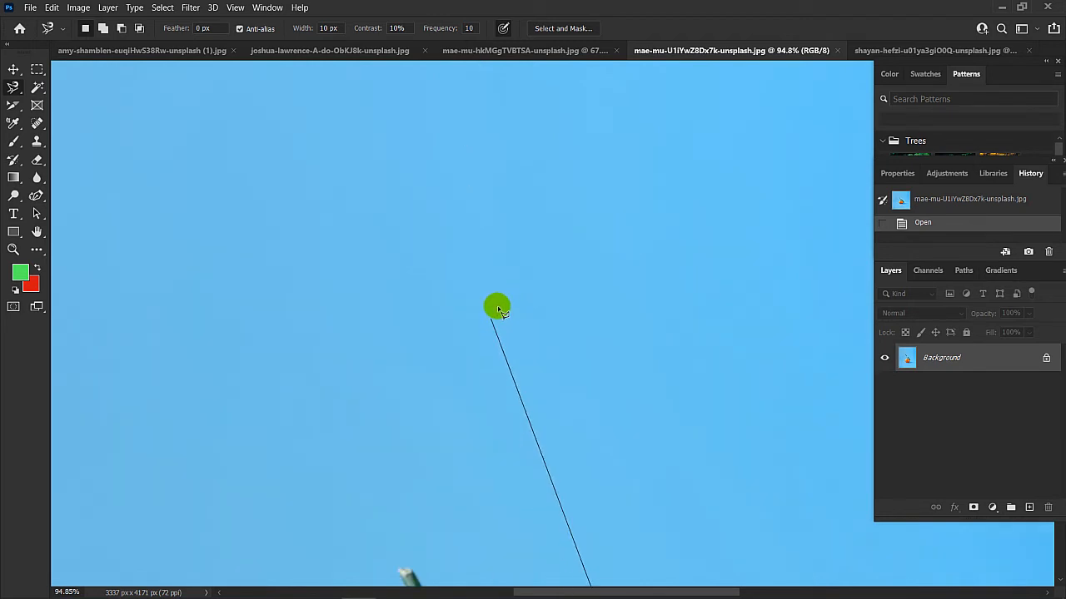
pyautogui.hotkey('ctrl', '-')
pyautogui.press('Escape')
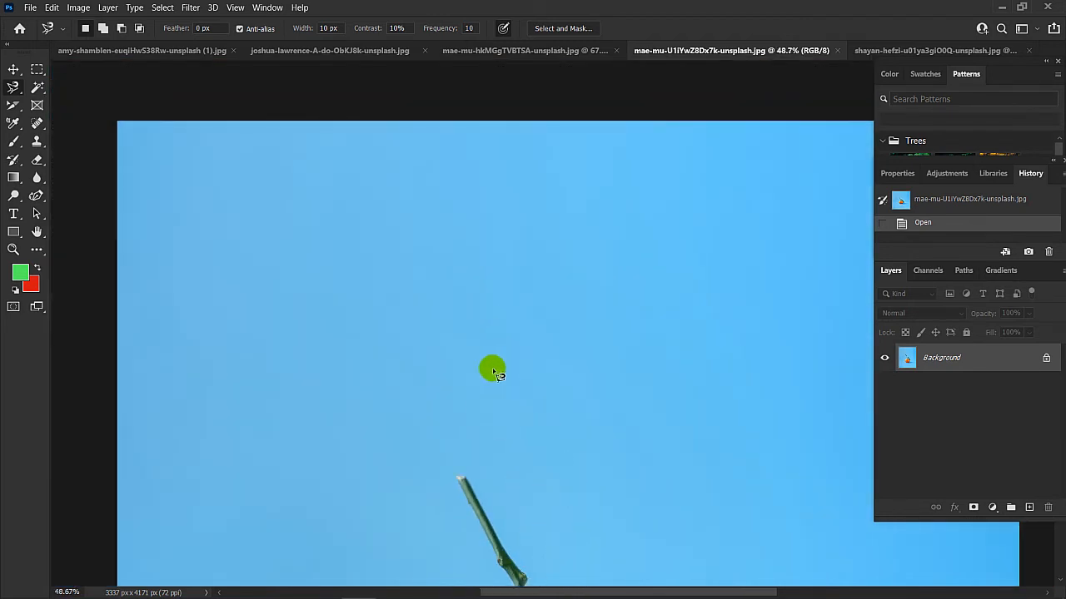
# - Set the Magnetic Lasso contrast to 2% and delete the trial path started beside the stem
pyautogui.moveTo(537, 491); pyautogui.dragTo(502, 386)
pyautogui.moveTo(493, 341); pyautogui.dragTo(524, 422)
pyautogui.click(310, 80)
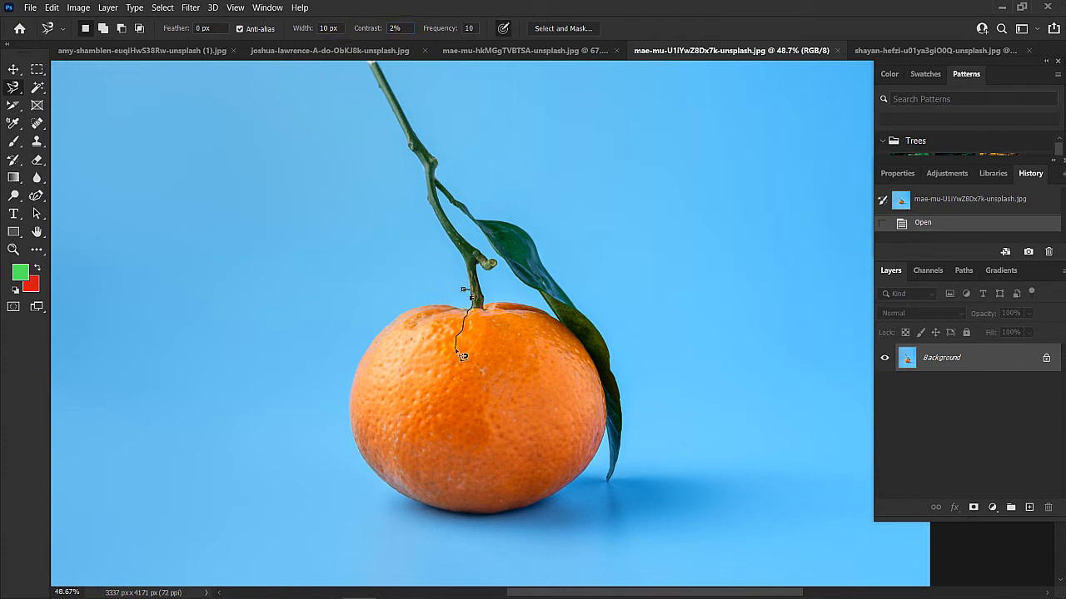
pyautogui.press('BackSpace')
pyautogui.press('BackSpace')
pyautogui.press('BackSpace')
pyautogui.press('BackSpace')
pyautogui.press('BackSpace')
# - Trace the orange's edge from the stem base down its left side, and continue the Magnetic Lasso path across the peel
pyautogui.scroll(5, 459, 300)
pyautogui.scroll(5, 459, 300)
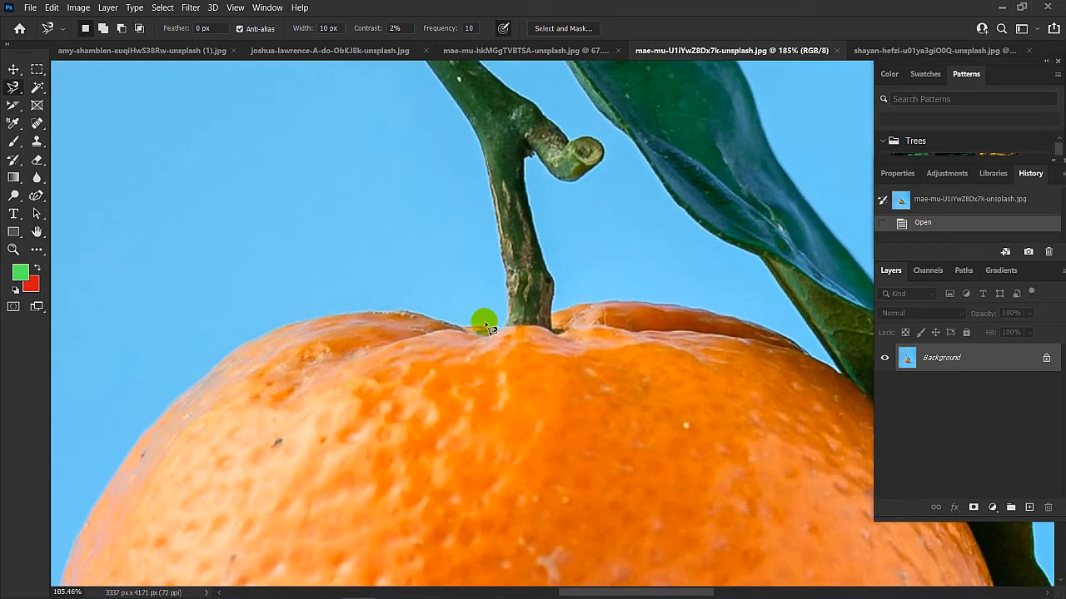
pyautogui.moveTo(491, 326)
pyautogui.mouseDown()
pyautogui.moveTo(400, 307)
pyautogui.moveTo(353, 311)
pyautogui.moveTo(241, 350)
pyautogui.moveTo(193, 385)
pyautogui.moveTo(101, 493)
pyautogui.moveTo(106, 507)
pyautogui.mouseUp()
pyautogui.moveTo(135, 472)
pyautogui.mouseDown()
pyautogui.moveTo(138, 457)
pyautogui.moveTo(399, 215)
pyautogui.mouseUp()
pyautogui.moveTo(313, 342)
pyautogui.mouseDown()
pyautogui.moveTo(279, 476)
pyautogui.moveTo(291, 497)
pyautogui.moveTo(308, 403)
pyautogui.moveTo(294, 439)
pyautogui.moveTo(331, 563)
pyautogui.moveTo(265, 343)
pyautogui.mouseUp()
pyautogui.moveTo(333, 475)
pyautogui.mouseDown()
pyautogui.moveTo(399, 541)
pyautogui.moveTo(472, 578)
pyautogui.moveTo(417, 509)
pyautogui.mouseUp()
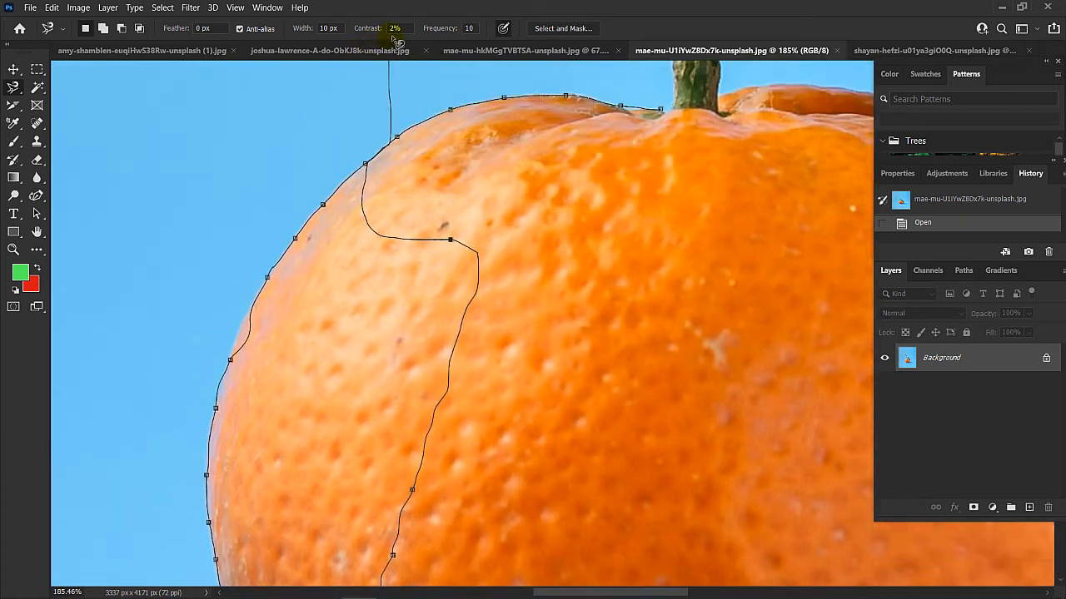
# - Delete the anchor points laid over the background and the peel, and cancel the Magnetic Lasso path
pyautogui.hotkey('ctrl', '2')
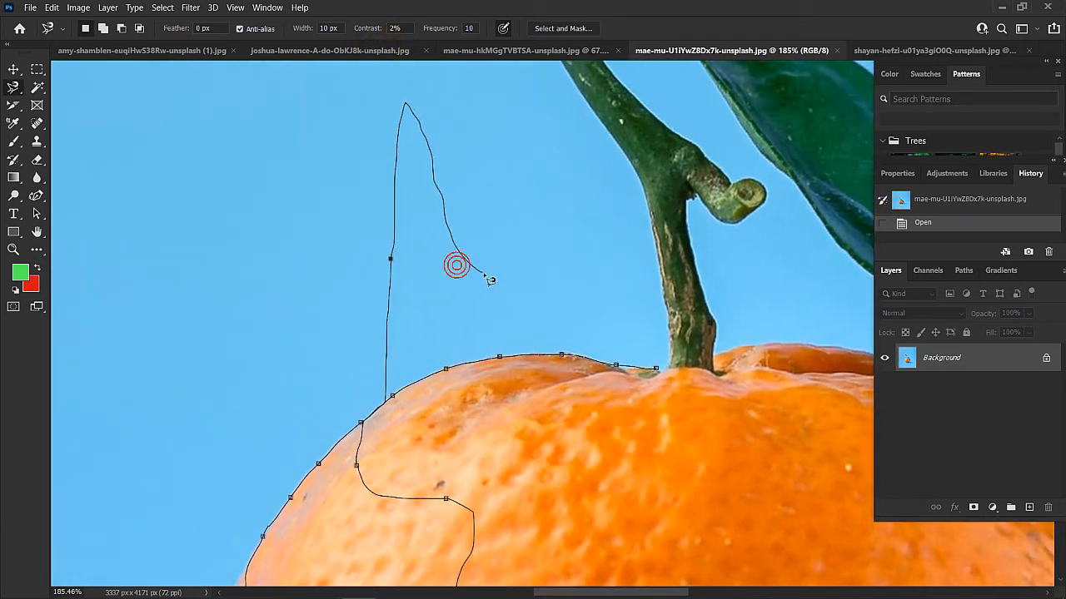
pyautogui.press('BackSpace')
pyautogui.press('BackSpace')
pyautogui.press('BackSpace')
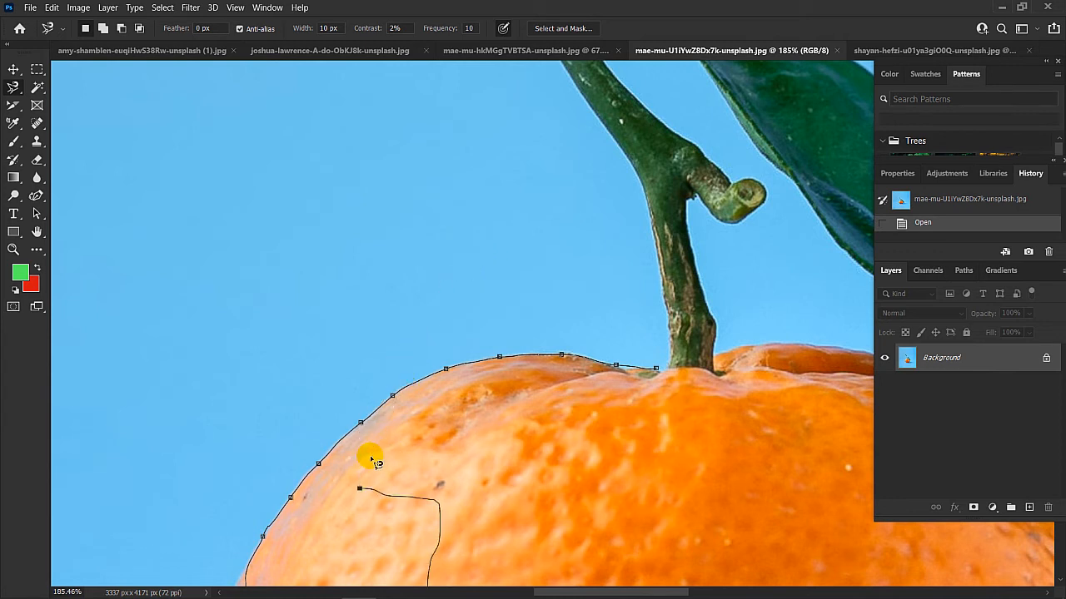
pyautogui.press('BackSpace')
pyautogui.press('BackSpace')
pyautogui.press('BackSpace')
pyautogui.press('Escape')
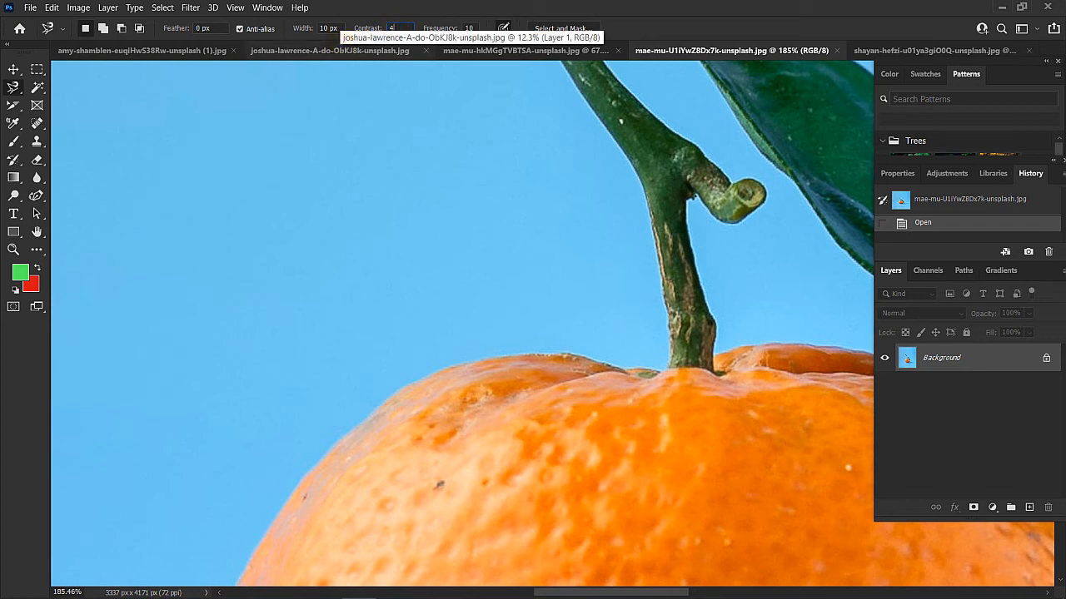
# - Set the Magnetic Lasso contrast to 40% and trace a trial path from the stem base through the blue background down the orange's left side
pyautogui.press('Return')
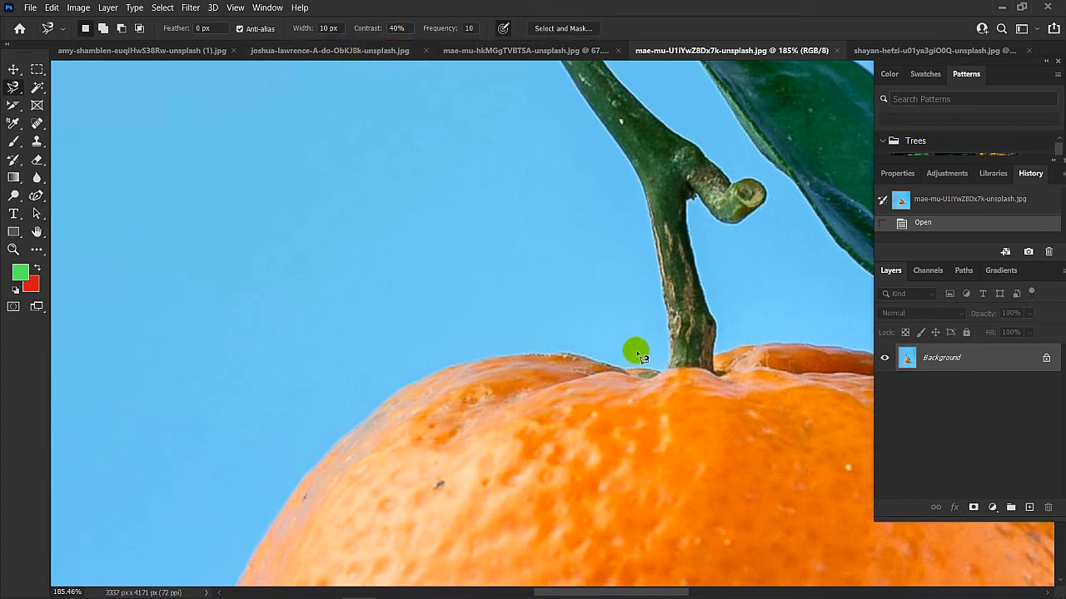
pyautogui.click(640, 358)
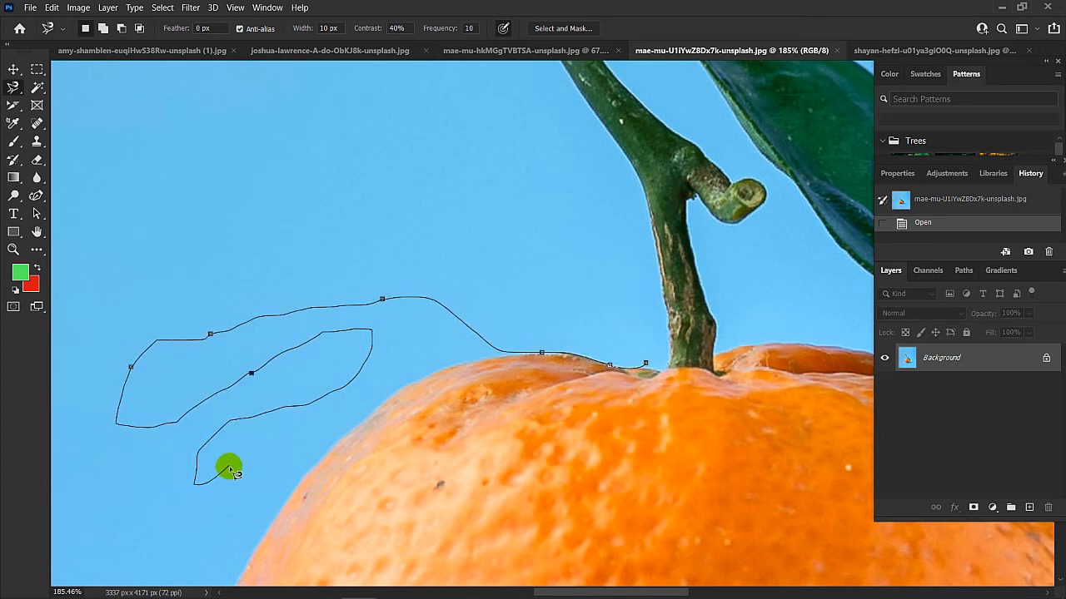
pyautogui.press('space')
pyautogui.moveTo(236, 476); pyautogui.dragTo(335, 381)
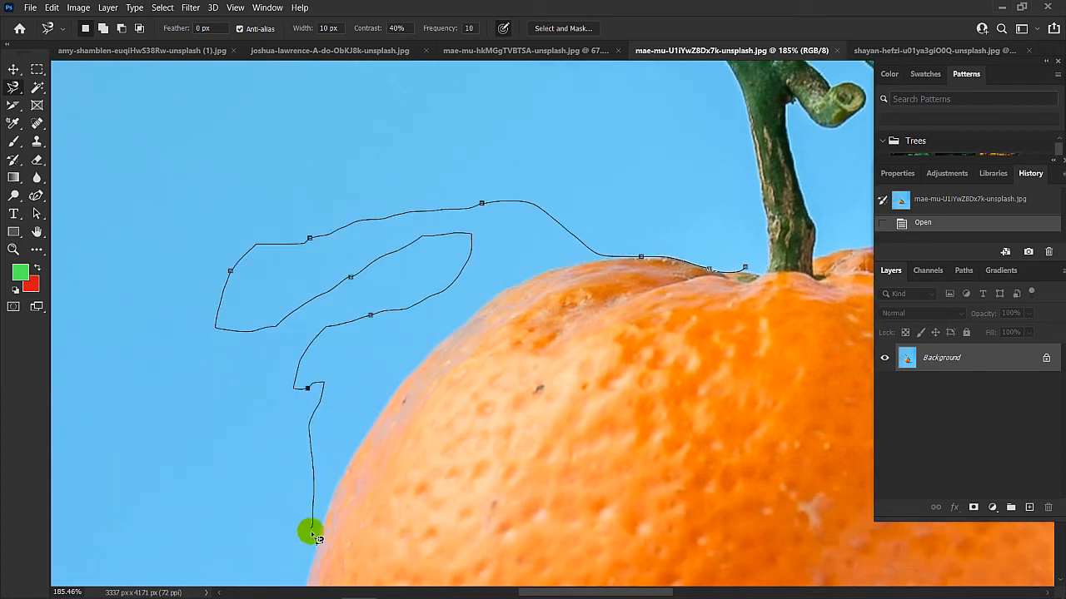
pyautogui.moveTo(313, 546); pyautogui.dragTo(355, 270)
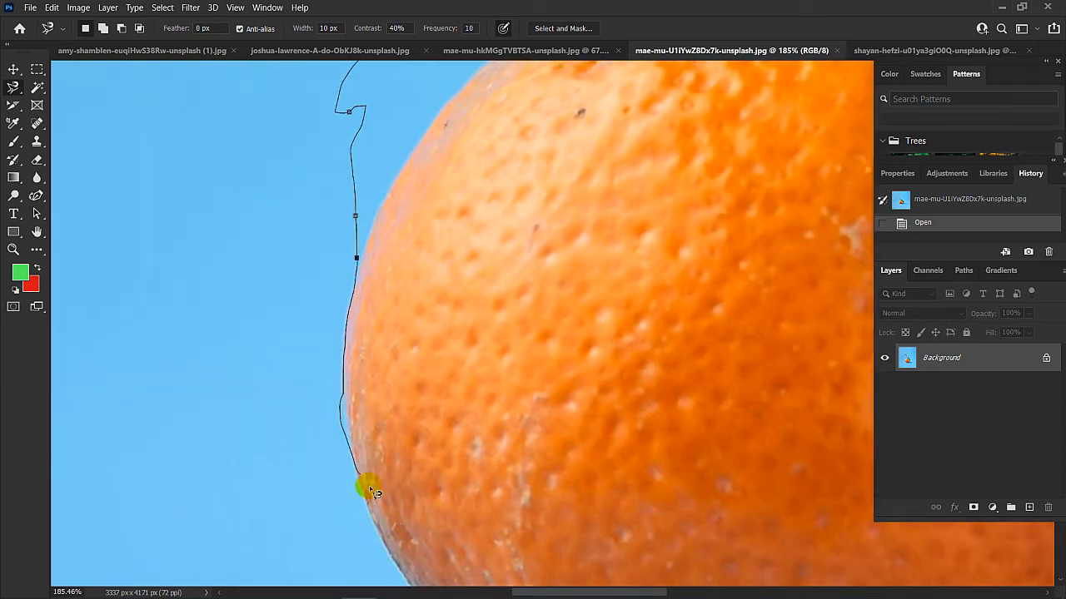
# - Continue the trial path across the peel and back up into the background, and cancel the Magnetic Lasso path
pyautogui.moveTo(552, 533)
pyautogui.mouseDown()
pyautogui.moveTo(512, 397)
pyautogui.moveTo(499, 285)
pyautogui.mouseUp()
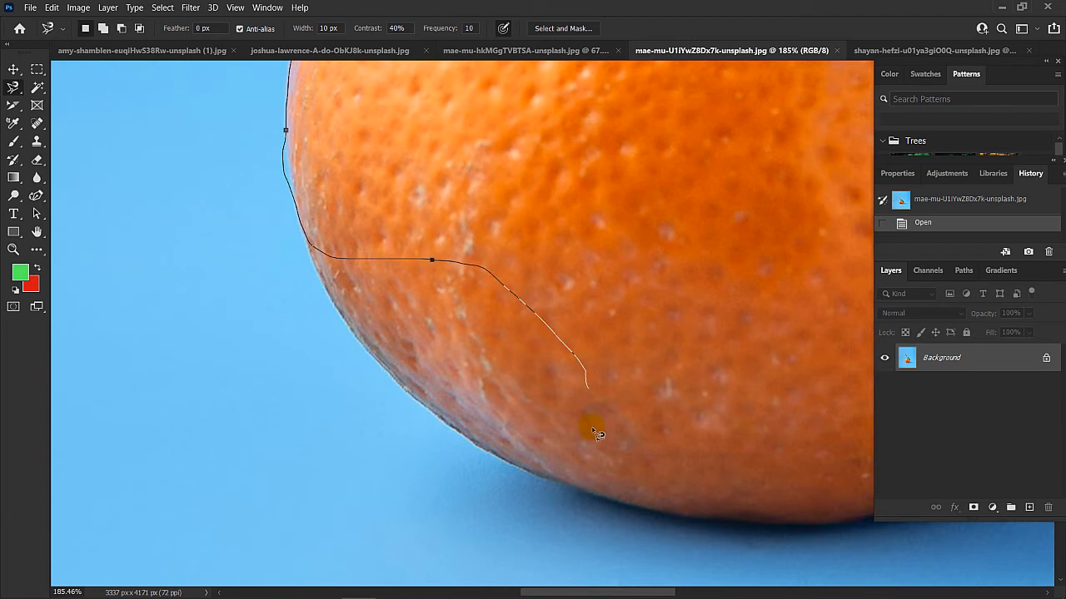
pyautogui.scroll(5, 633, 287)
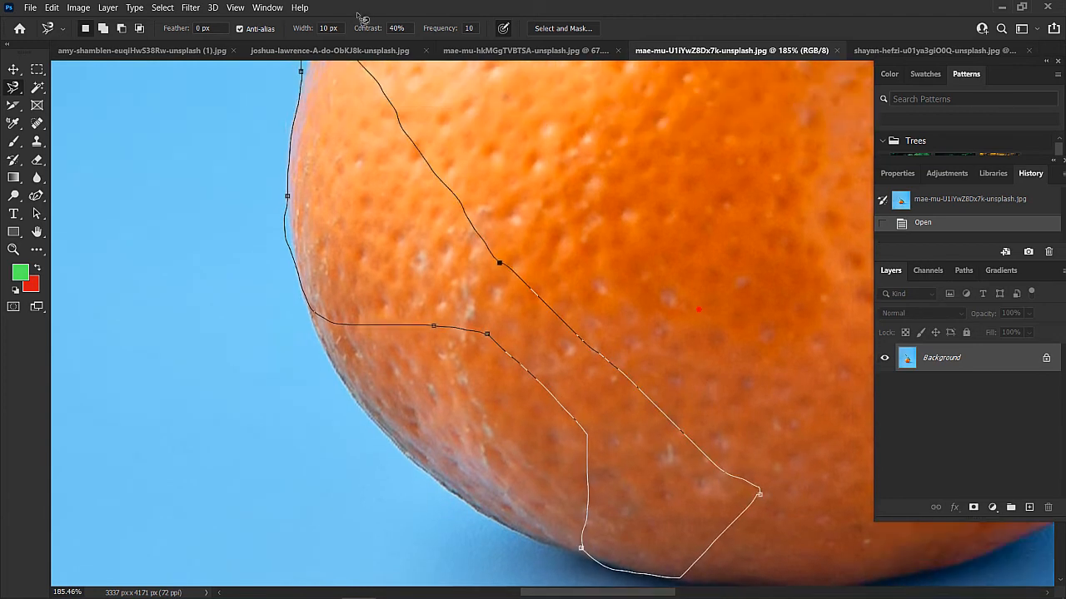
pyautogui.moveTo(574, 261); pyautogui.dragTo(624, 258)
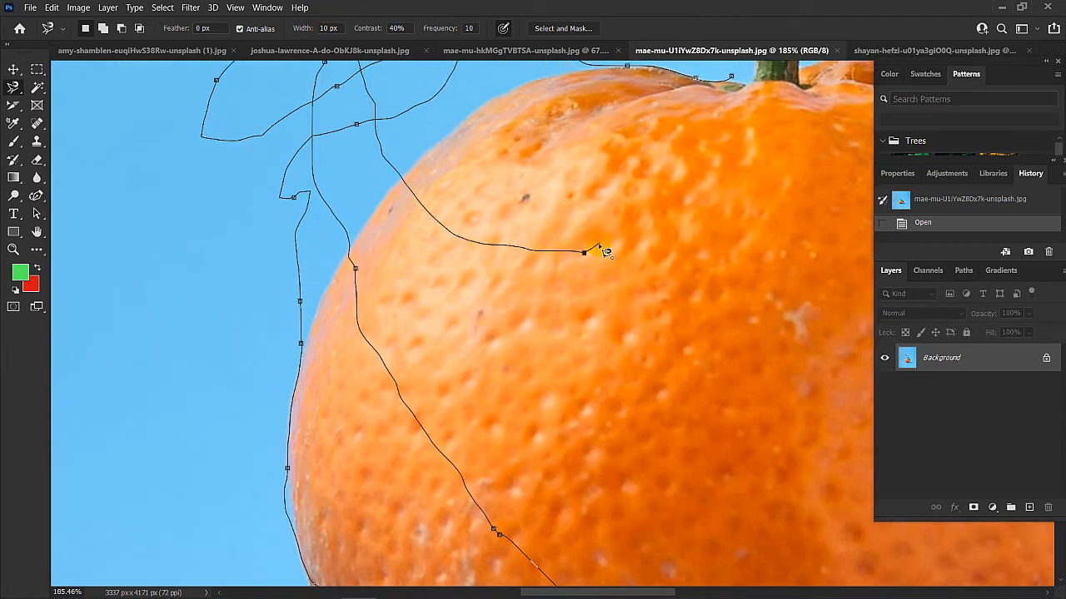
pyautogui.press('Escape')
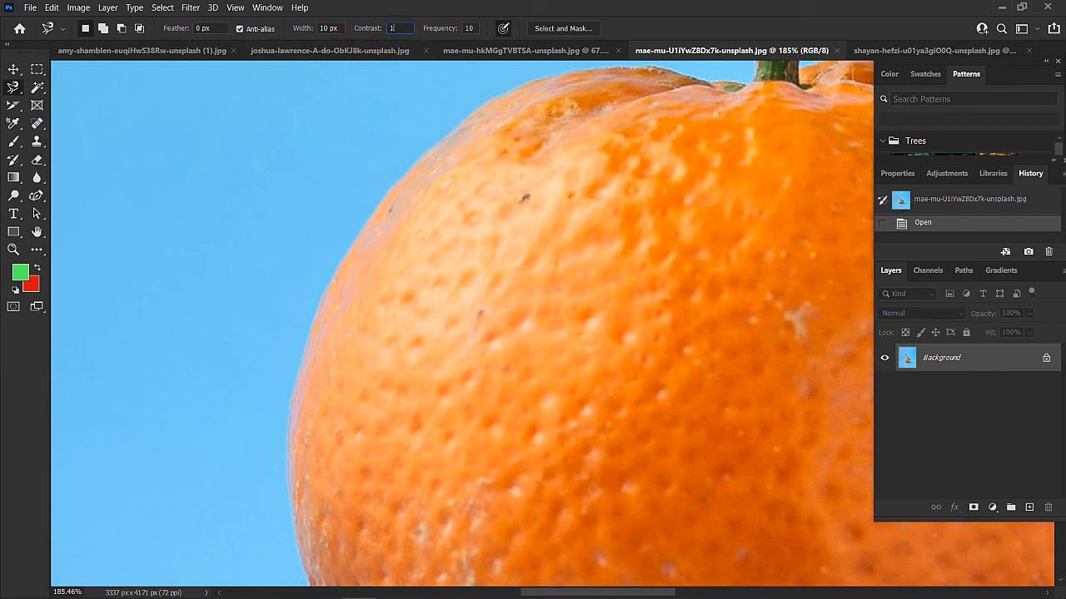
# - Set the Magnetic Lasso contrast to 10%, and trace and cancel a trial path down the orange's left edge to its underside
pyautogui.write('10')
pyautogui.click(467, 111)
pyautogui.moveTo(454, 139)
pyautogui.mouseDown()
pyautogui.moveTo(408, 172)
pyautogui.moveTo(401, 197)
pyautogui.moveTo(172, 239)
pyautogui.moveTo(266, 416)
pyautogui.moveTo(278, 469)
pyautogui.moveTo(364, 430)
pyautogui.moveTo(403, 497)
pyautogui.moveTo(291, 523)
pyautogui.moveTo(202, 523)
pyautogui.moveTo(316, 498)
pyautogui.moveTo(295, 486)
pyautogui.moveTo(260, 504)
pyautogui.moveTo(279, 551)
pyautogui.moveTo(388, 556)
pyautogui.moveTo(362, 515)
pyautogui.moveTo(331, 560)
pyautogui.moveTo(304, 308)
pyautogui.mouseUp()
pyautogui.moveTo(452, 542)
pyautogui.mouseDown()
pyautogui.moveTo(519, 563)
pyautogui.moveTo(501, 563)
pyautogui.moveTo(373, 370)
pyautogui.moveTo(410, 308)
pyautogui.moveTo(445, 296)
pyautogui.mouseUp()
pyautogui.moveTo(437, 341)
pyautogui.mouseDown()
pyautogui.moveTo(428, 335)
pyautogui.moveTo(443, 345)
pyautogui.moveTo(460, 326)
pyautogui.moveTo(433, 312)
pyautogui.mouseUp()
pyautogui.hotkey('ctrl', '-')
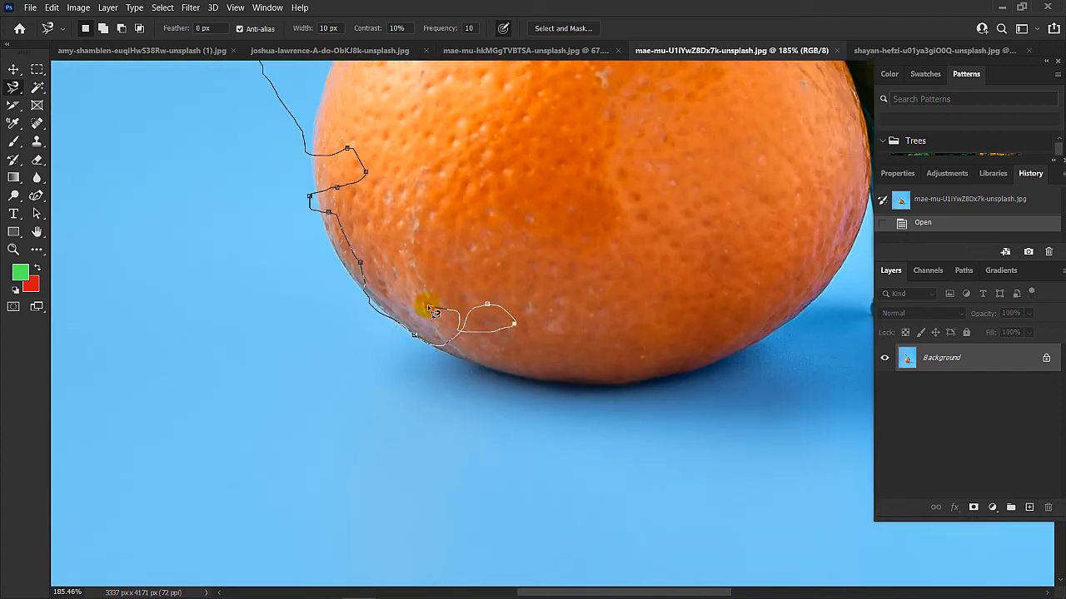
pyautogui.press('Escape')
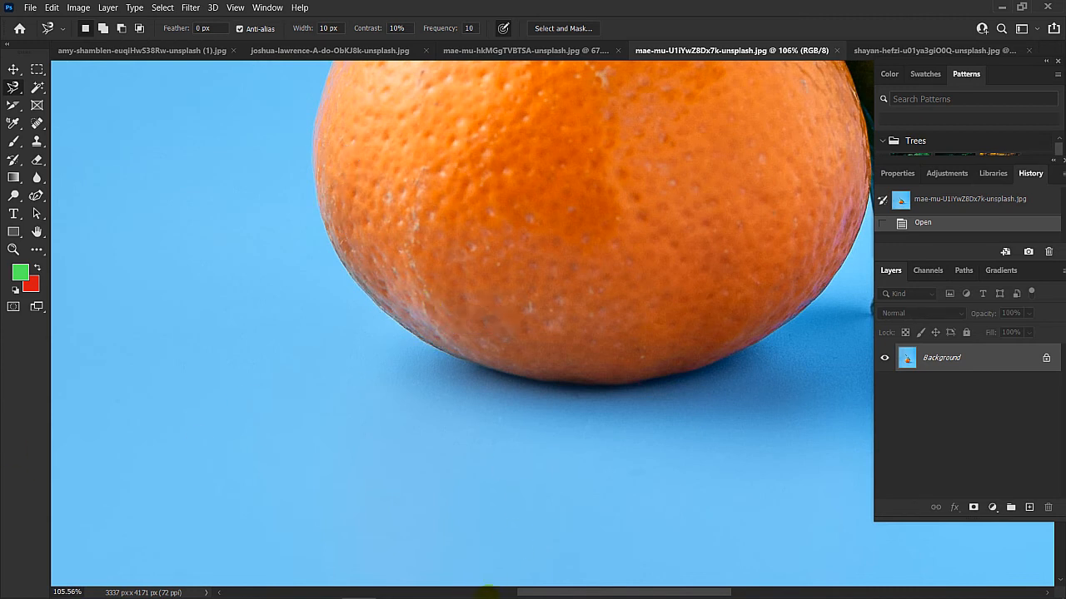
pyautogui.moveTo(494, 593)
pyautogui.click(399, 588)
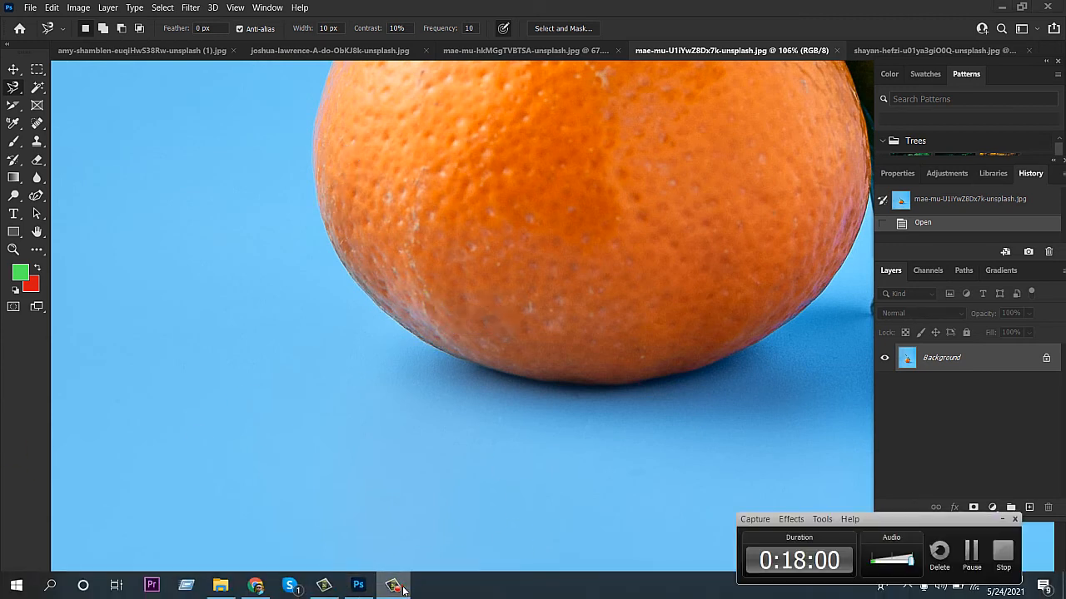
pyautogui.click(402, 590)
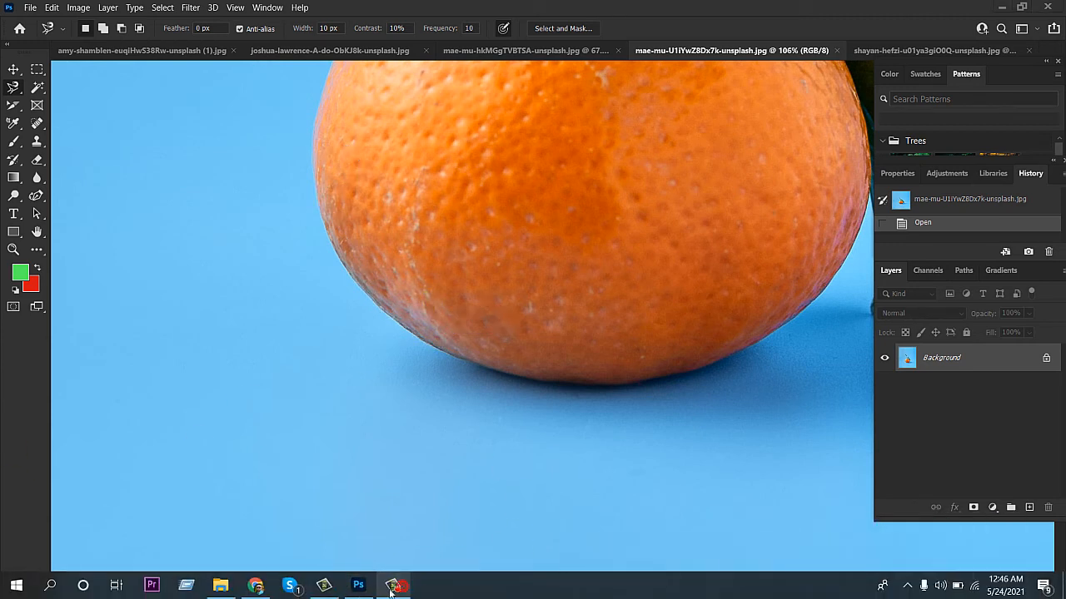
# - Switch to the Polygonal Lasso tool and look over the whole orange and the orange slices images
pyautogui.rightClick(15, 91)
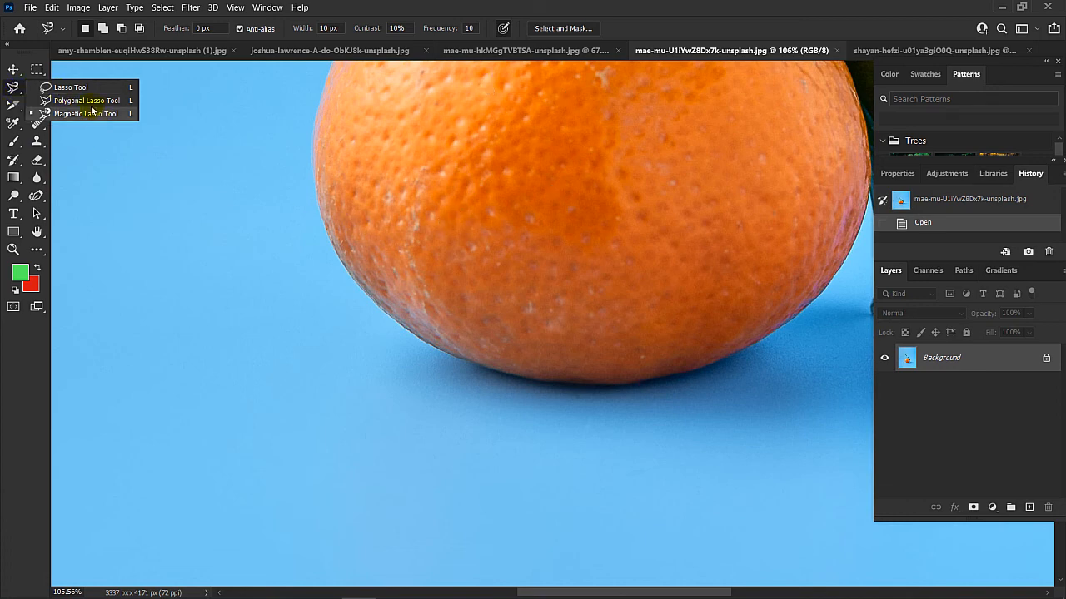
pyautogui.scroll(-5, 325, 257)
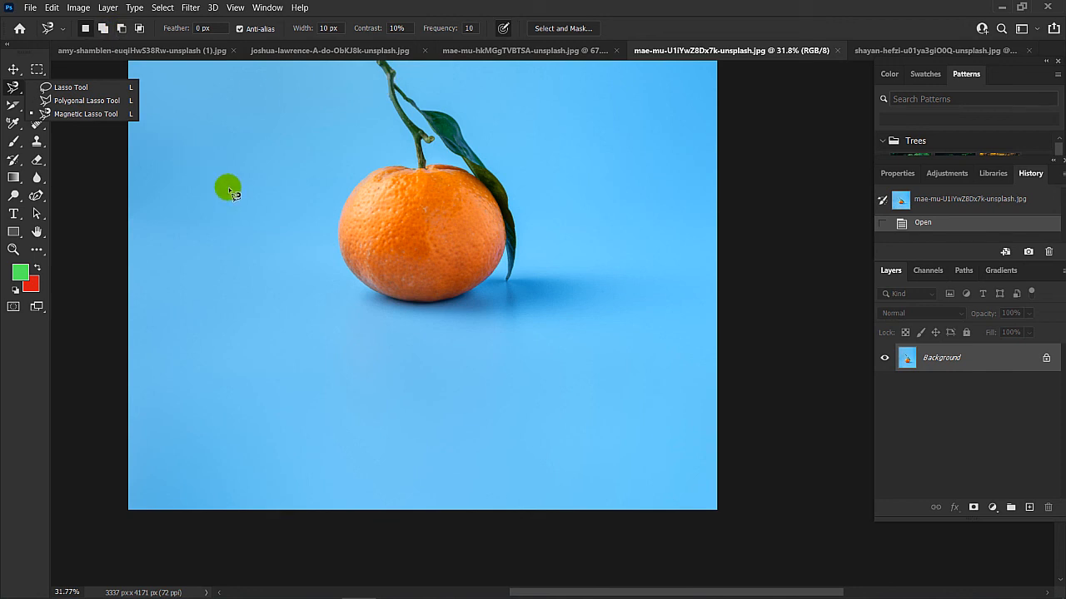
pyautogui.click(61, 101)
pyautogui.click(522, 51)
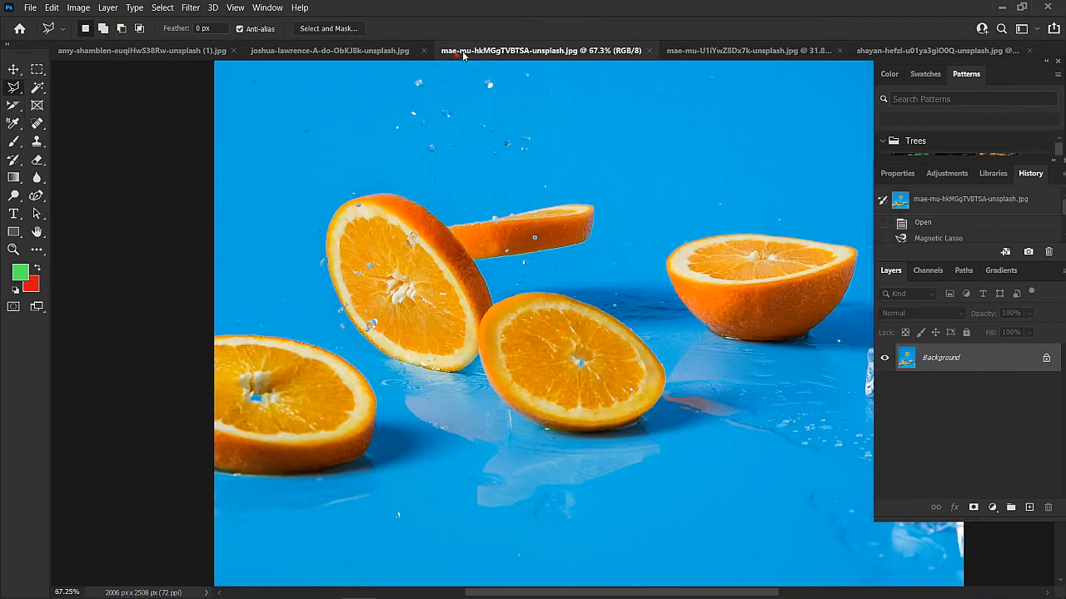
pyautogui.click(702, 51)
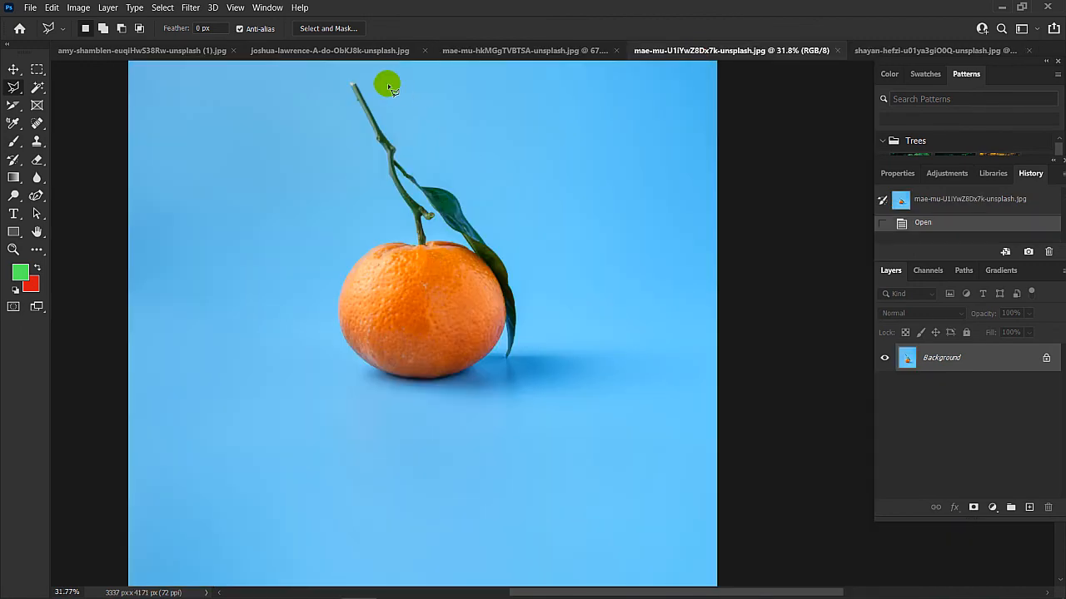
# - Bring up the skyscraper image joshua-lawrence-A-do-ObKJ8k-unsplash.jpg and switch to the Magnetic Lasso tool
pyautogui.click(320, 51)
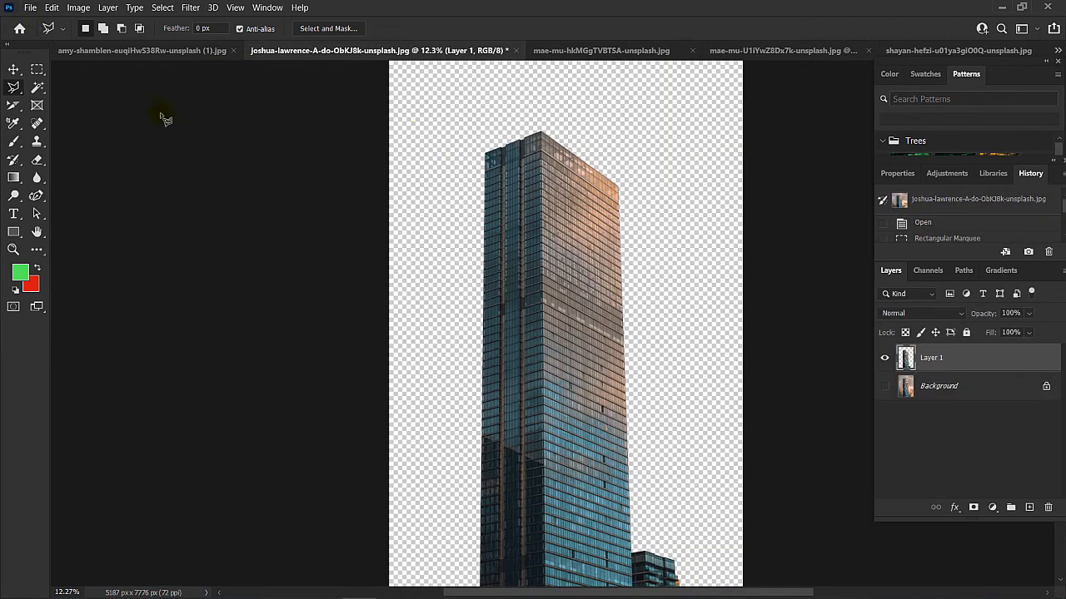
pyautogui.rightClick(11, 91)
pyautogui.click(72, 113)
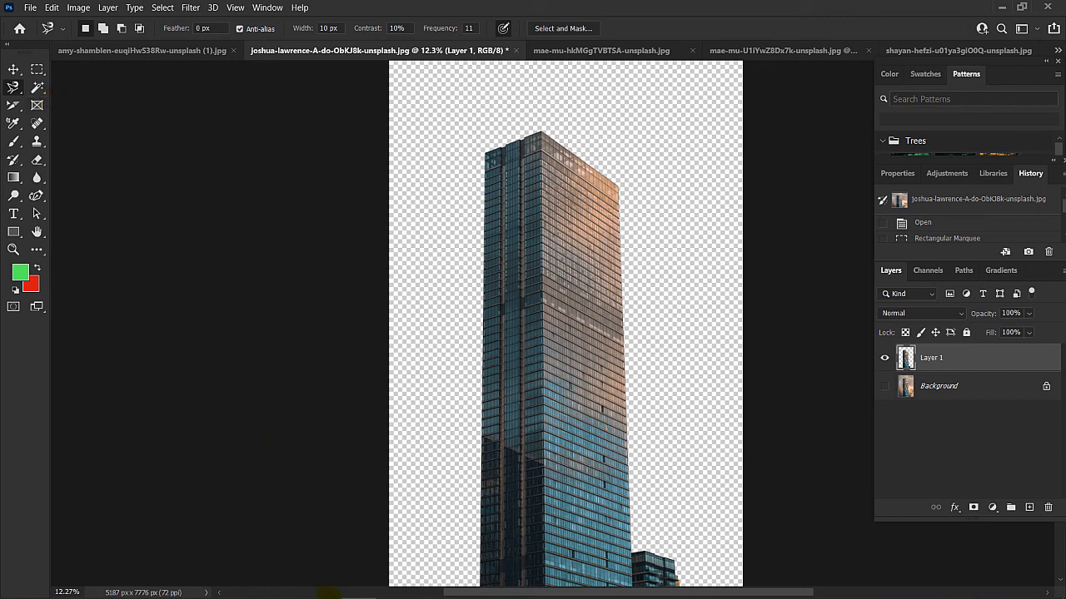
pyautogui.moveTo(599, 574)
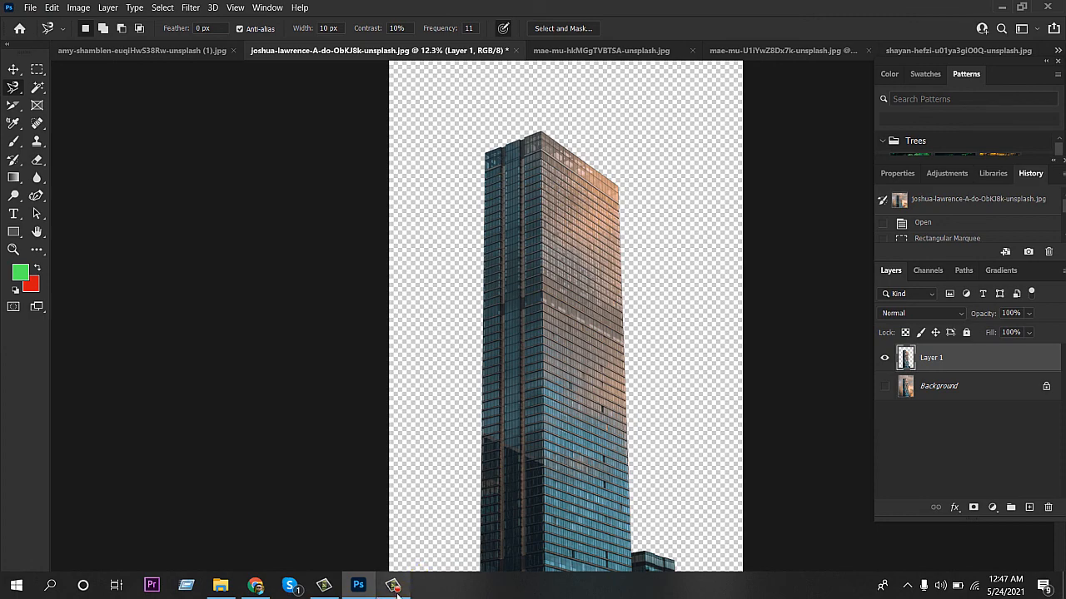